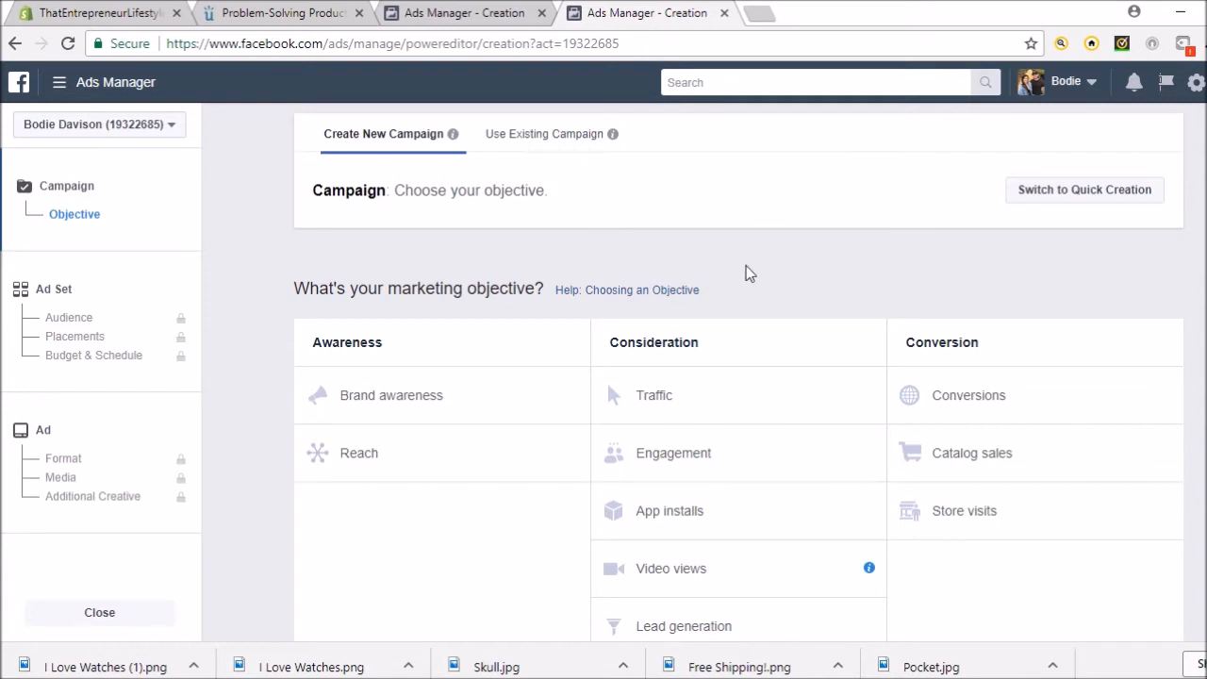
Step: Switch to the Shopify admin, preview the live online store, and close the preview
click(68, 12)
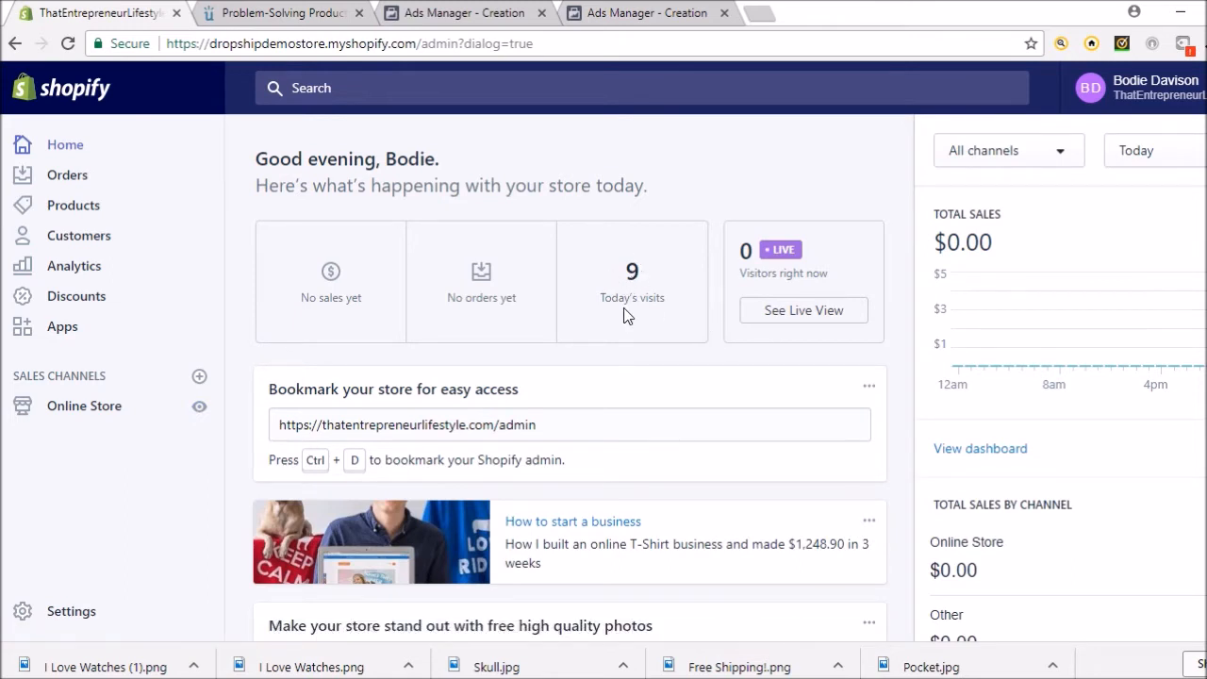
click(43, 146)
click(201, 411)
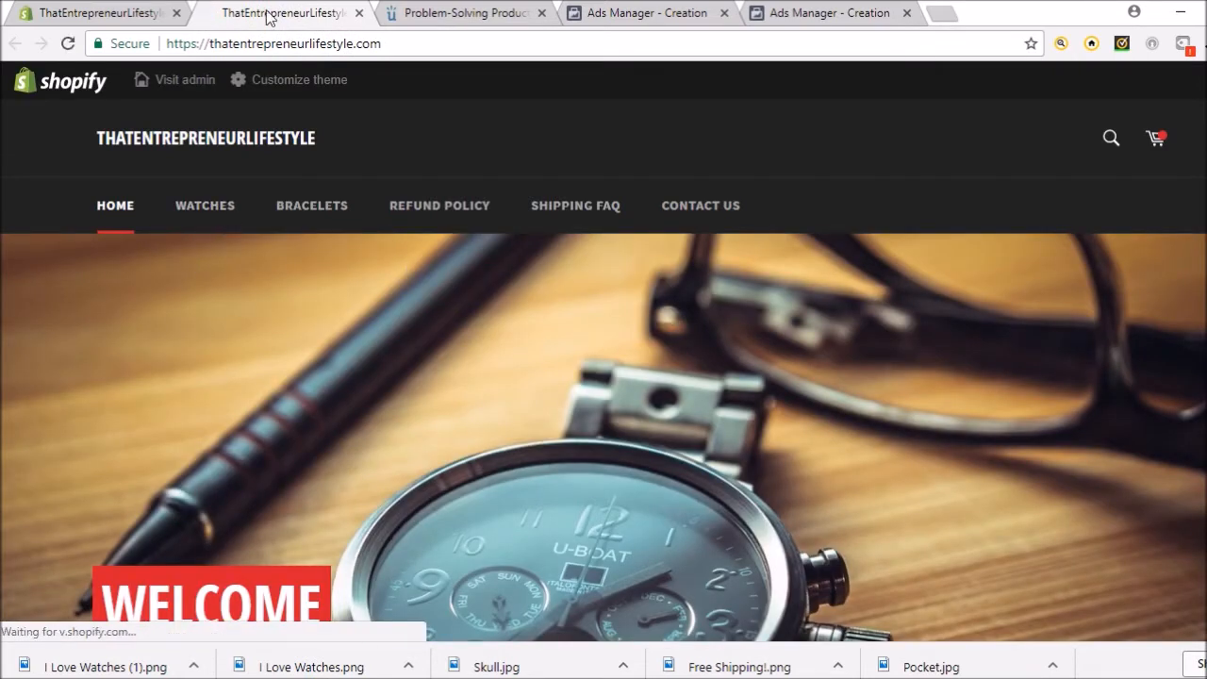
click(94, 14)
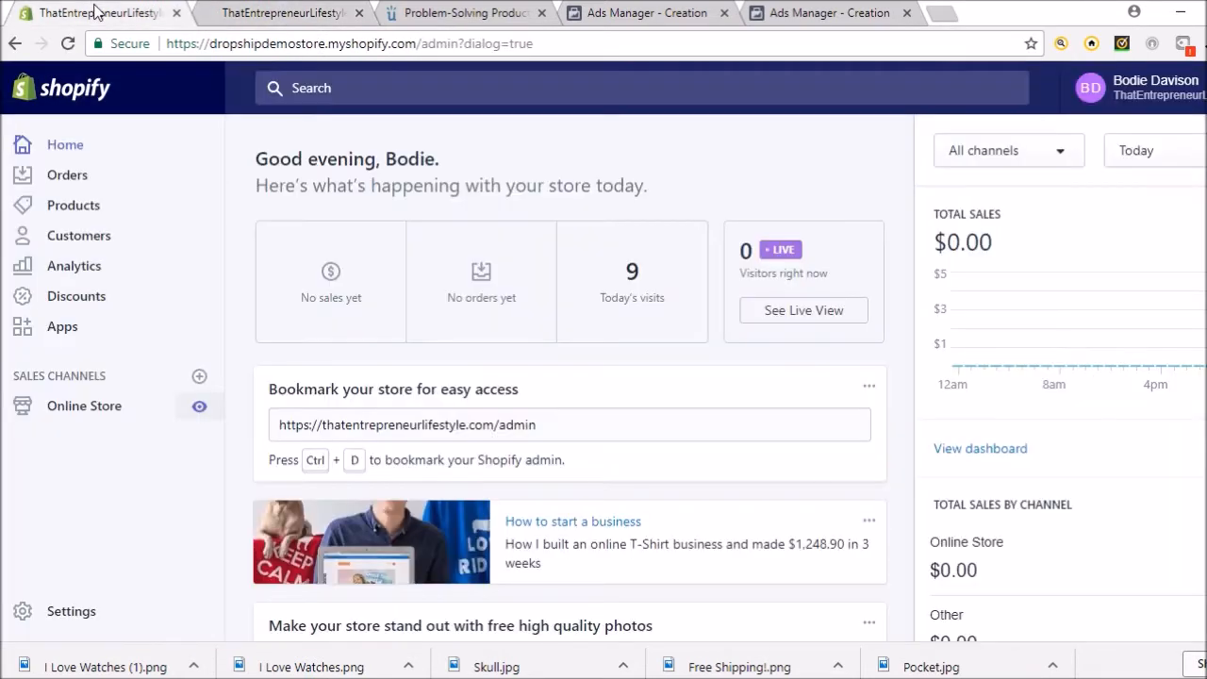
click(360, 13)
Step: Switch to Facebook Ads Manager and close the campaigns overview, keeping the new campaign creation page open
click(634, 19)
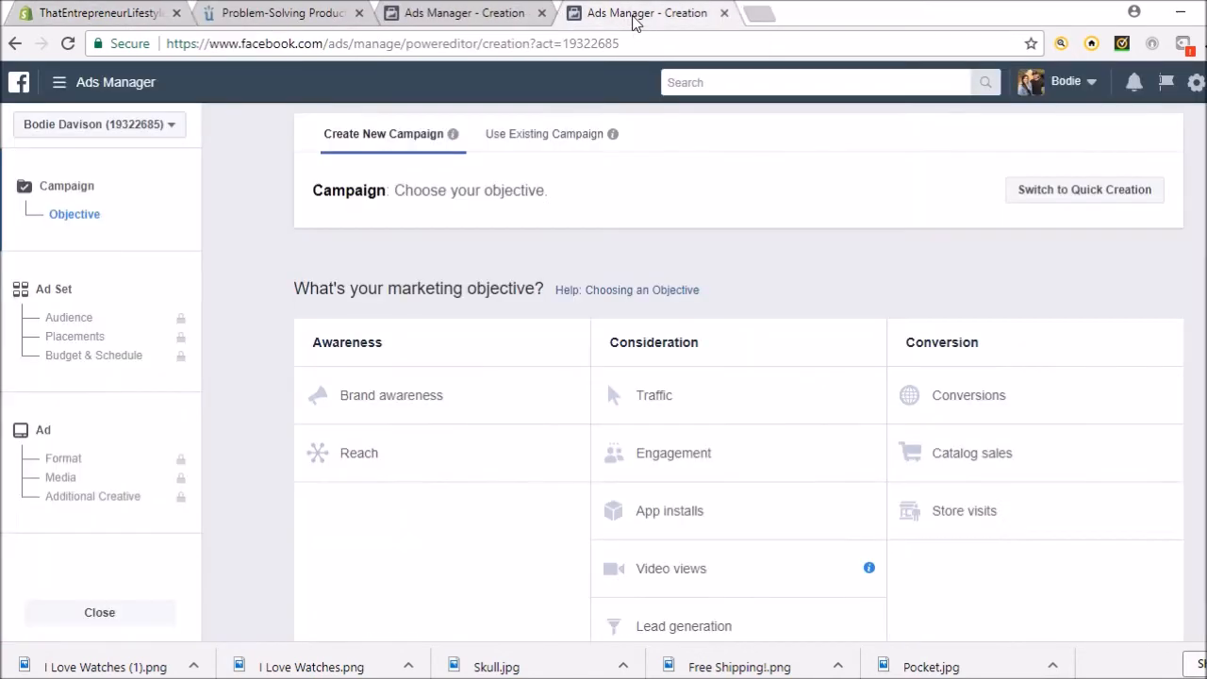
click(462, 23)
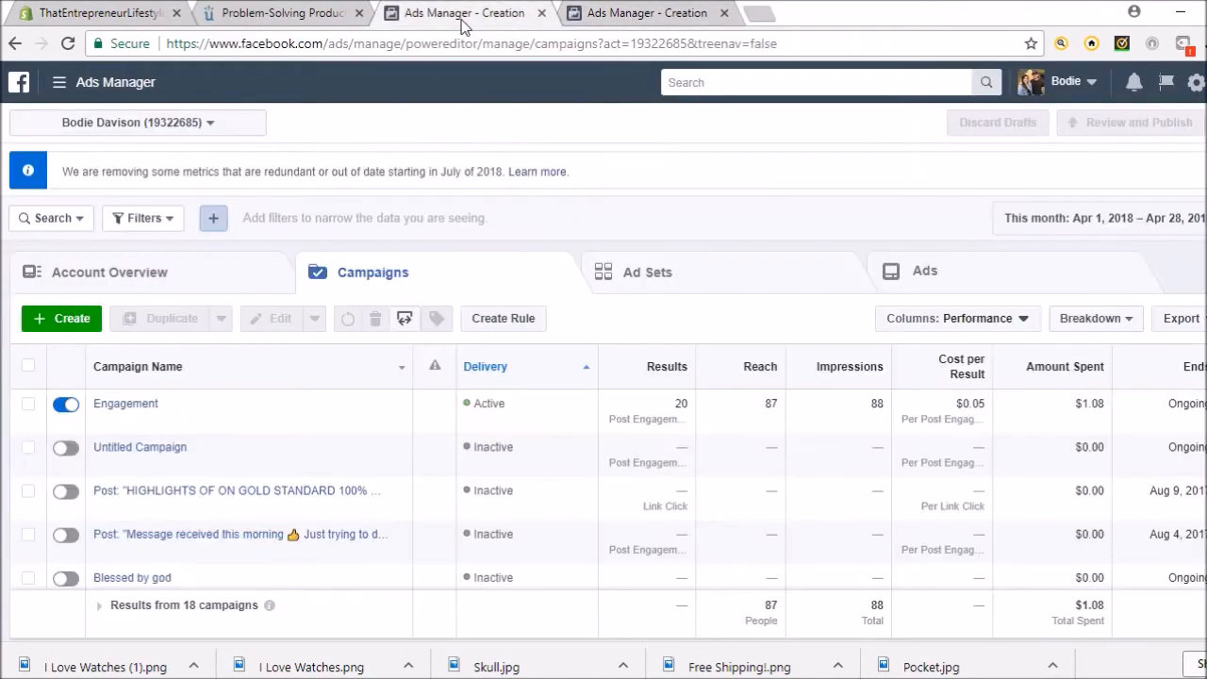
click(613, 13)
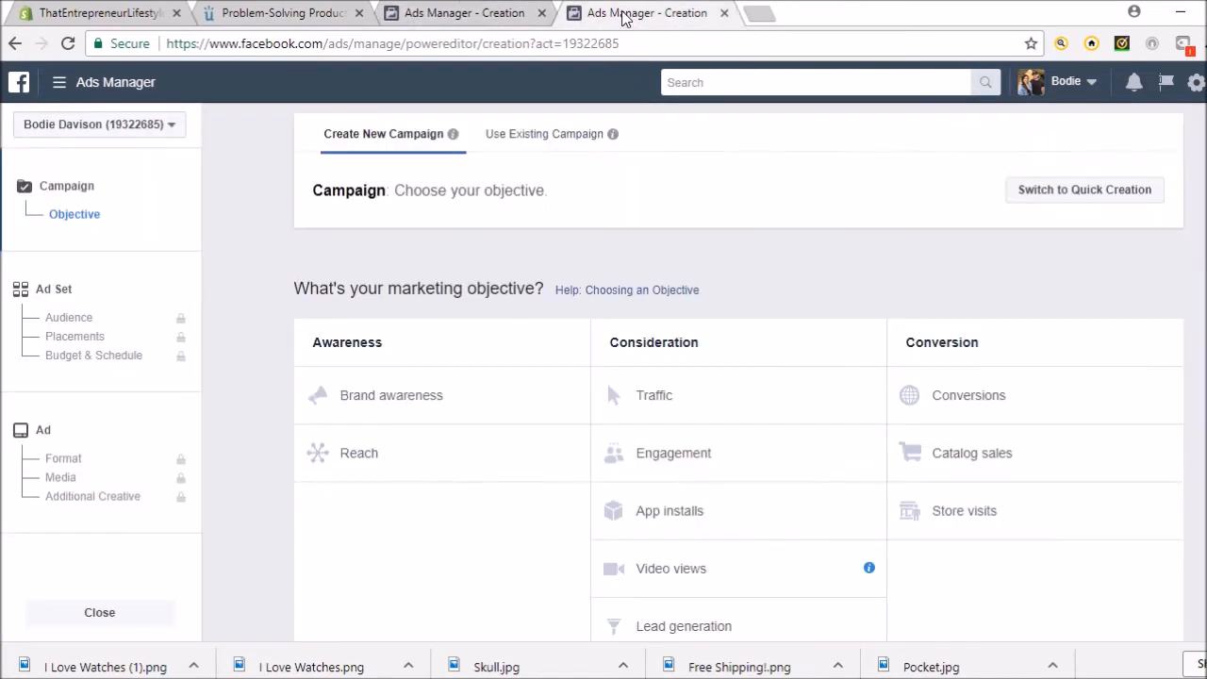
click(542, 13)
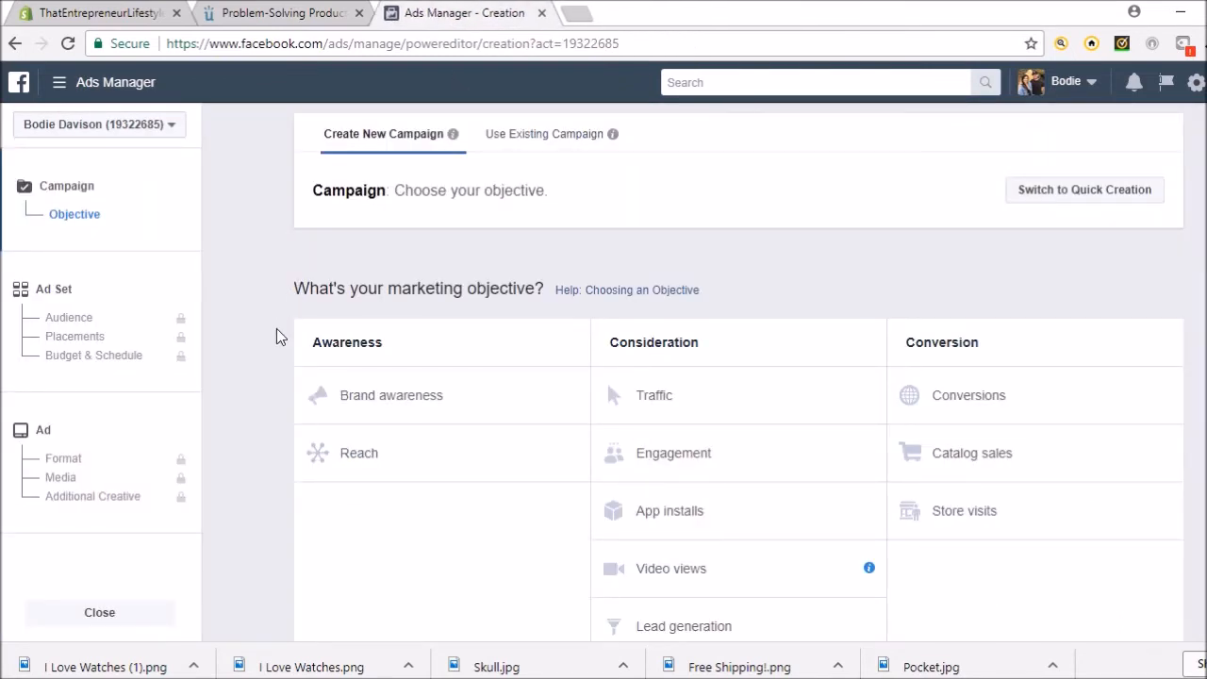
Step: Choose Conversions as the campaign's marketing objective and continue to the ad set setup
scroll(268, 380, down, 1)
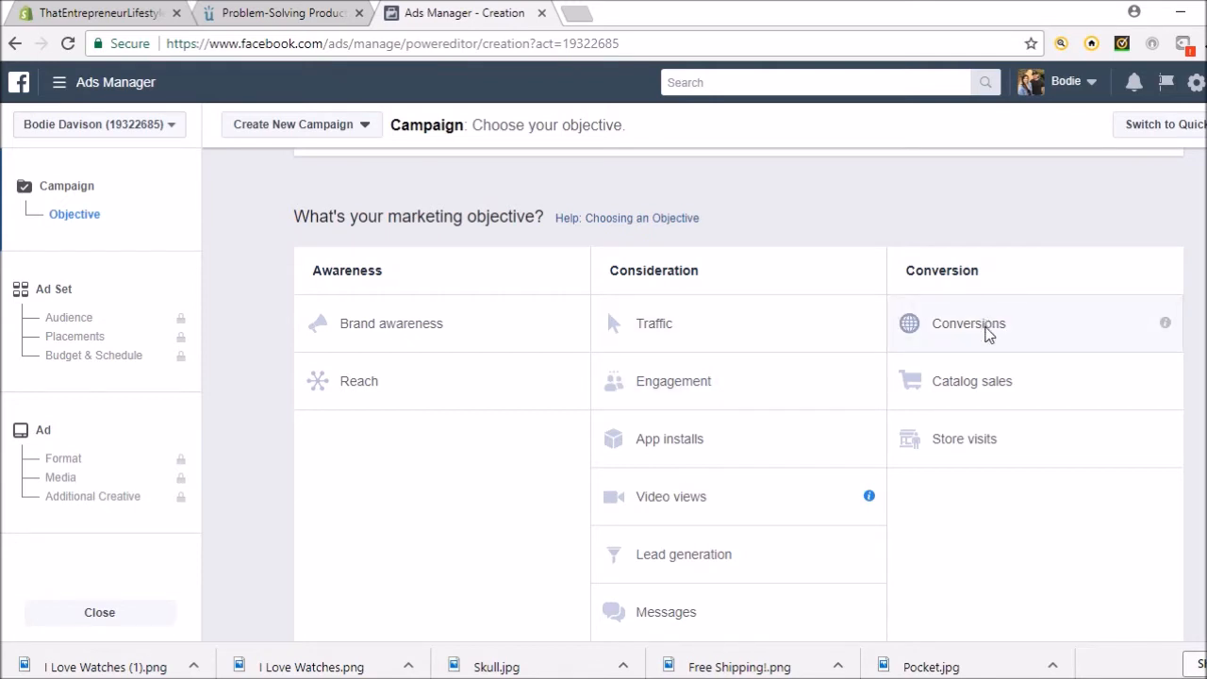
click(986, 333)
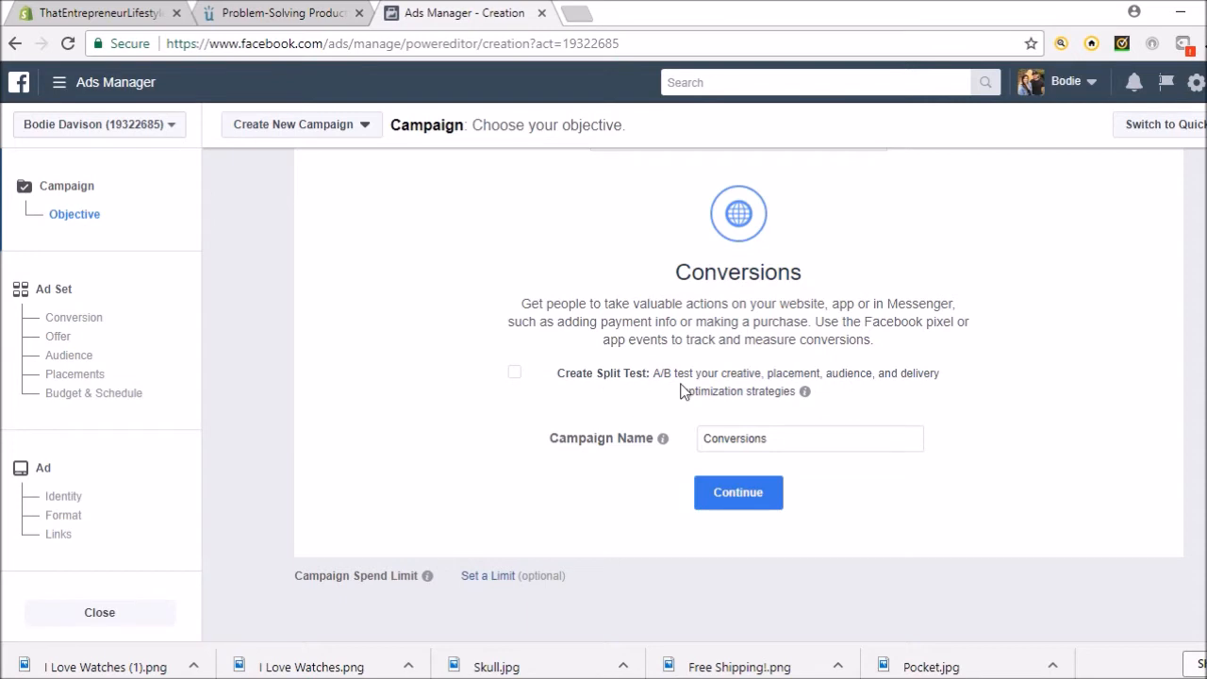
click(749, 495)
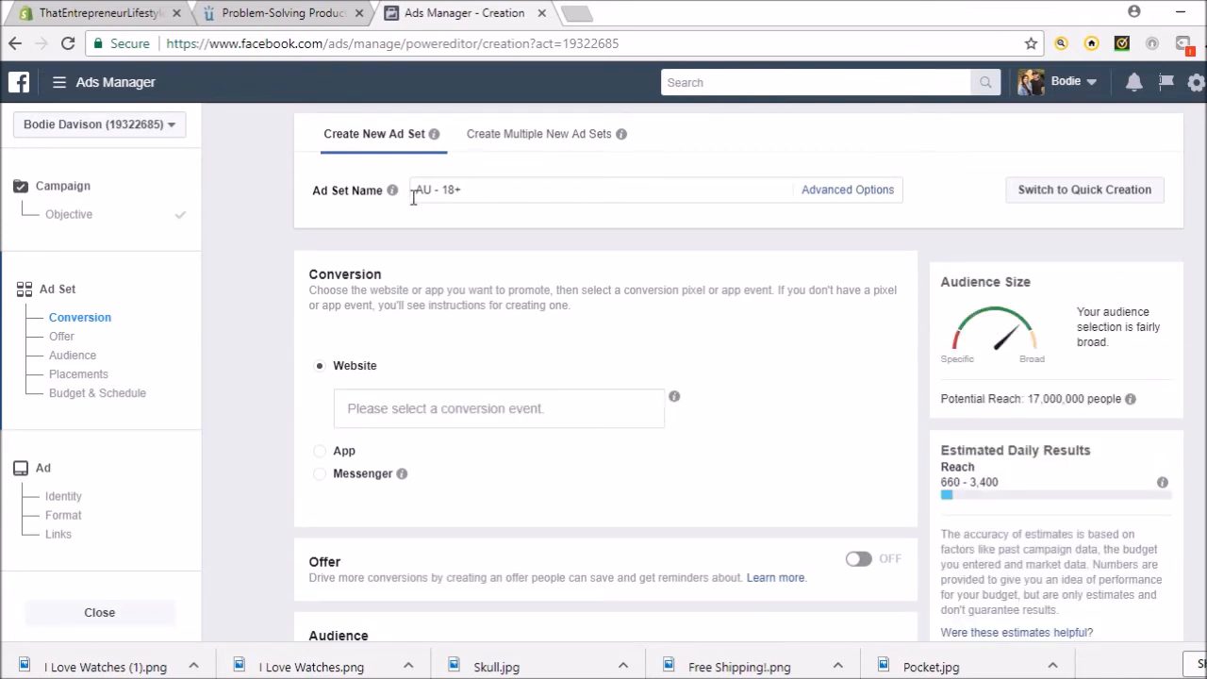
Step: Replace the default ad set name with "Skull watch WC 1"
click(465, 190)
key(BackSpace)
key(BackSpace)
key(BackSpace)
key(BackSpace)
key(BackSpace)
key(BackSpace)
key(BackSpace)
key(BackSpace)
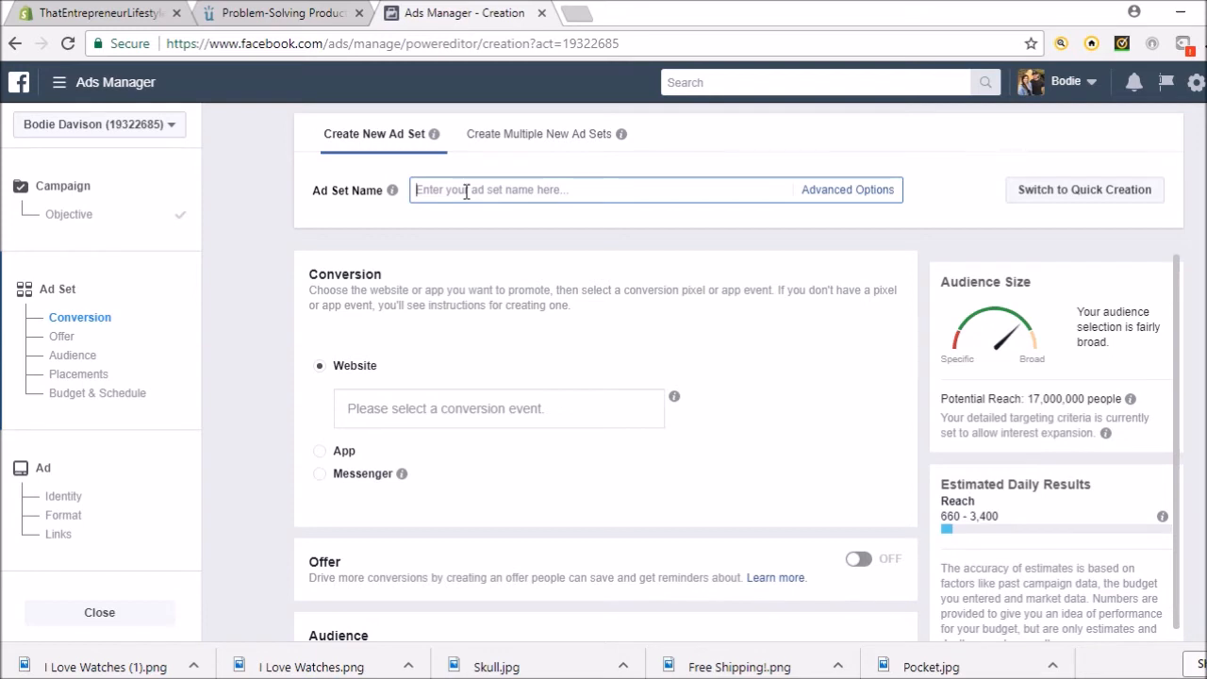
text(W)
key(BackSpace)
text(Skull watch )
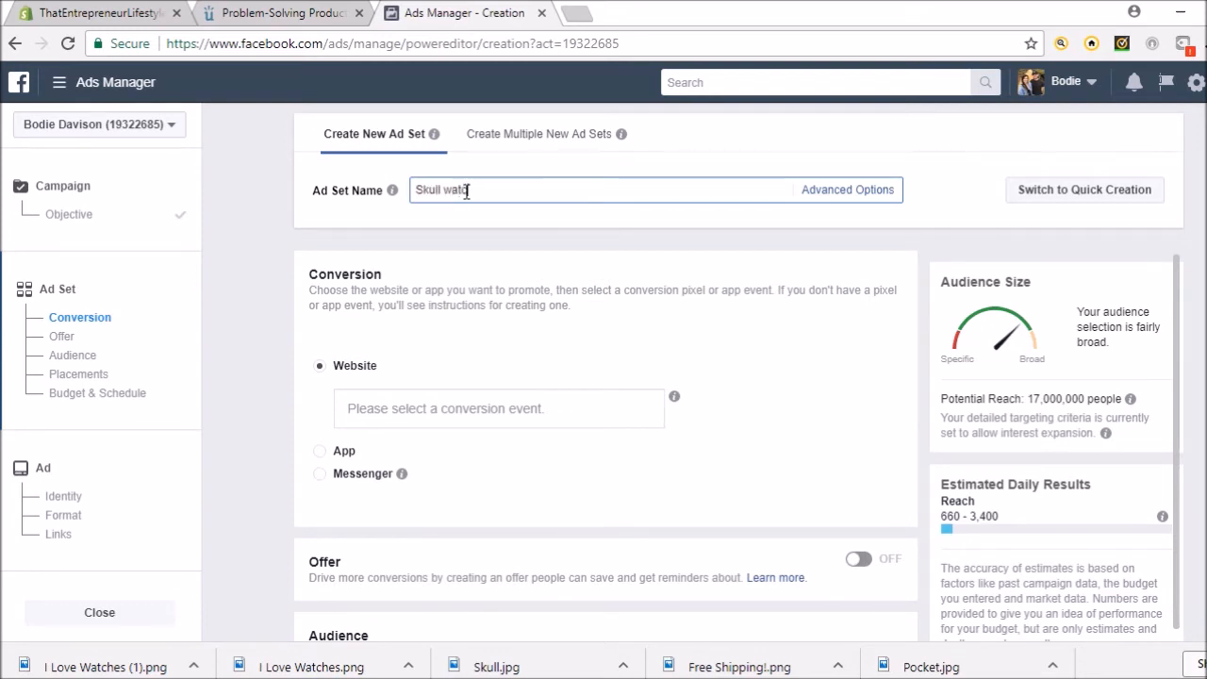
text(WC)
Step: Set the ad set's website conversion event to Add To Cart
scroll(273, 293, down, 1)
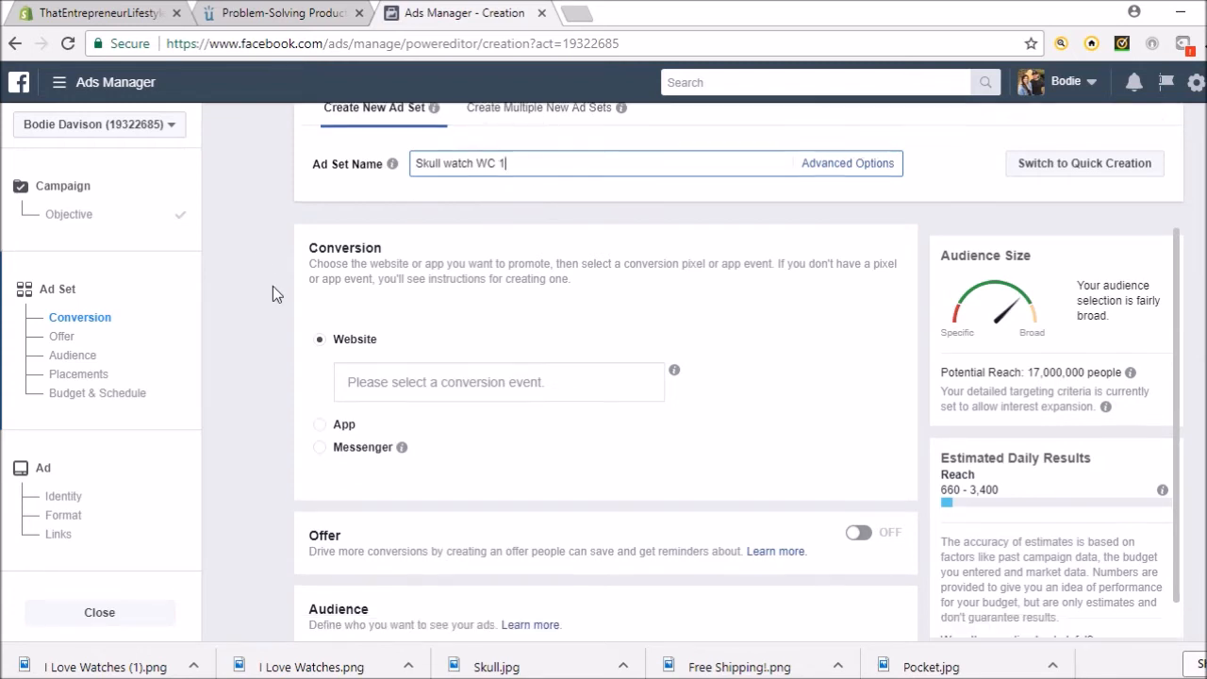
scroll(272, 293, down, 1)
scroll(280, 316, up, 1)
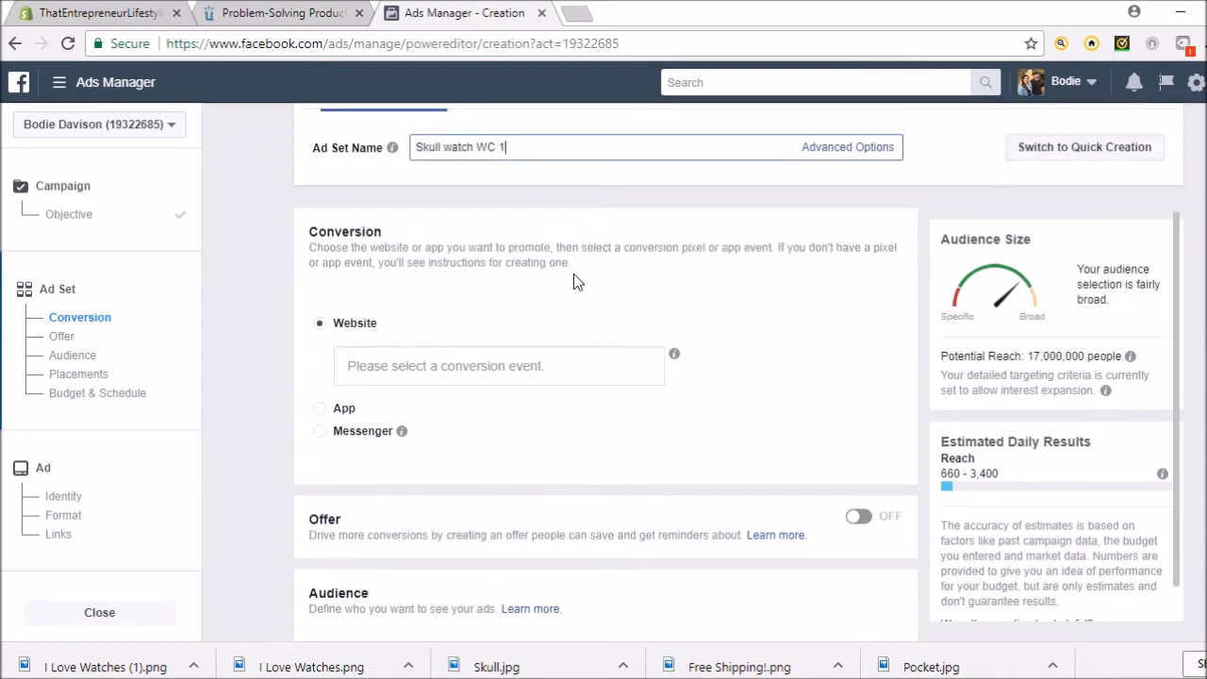
click(603, 370)
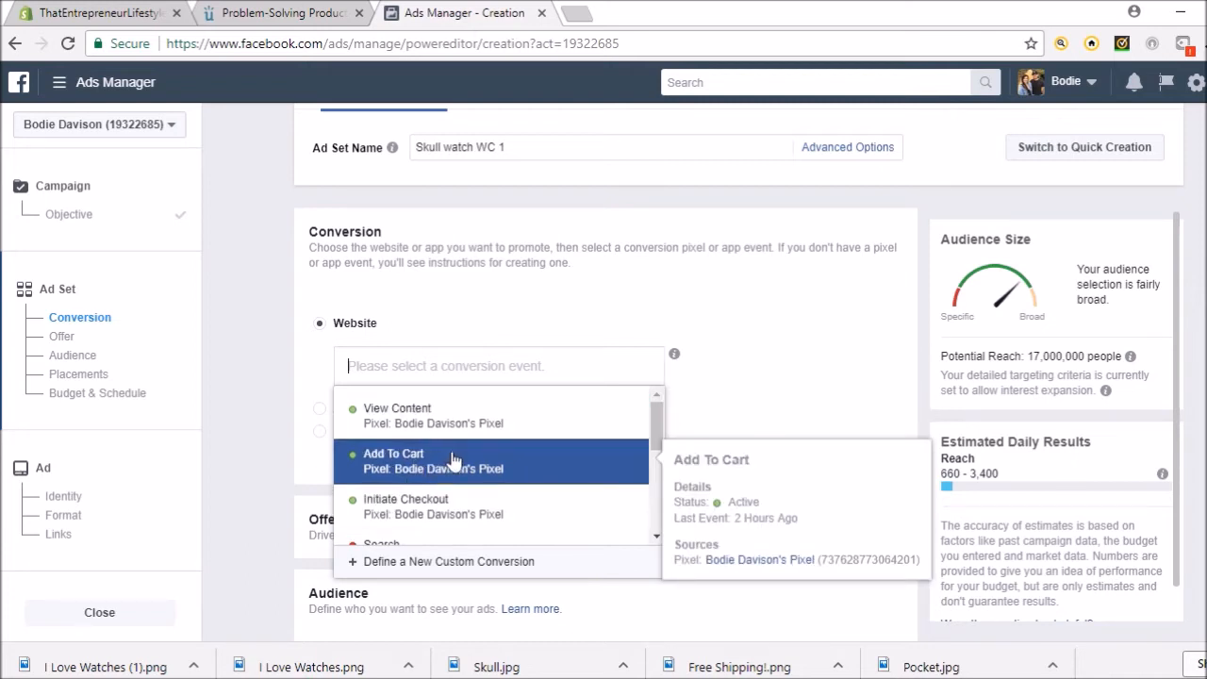
scroll(453, 462, down, 2)
scroll(479, 457, up, 3)
scroll(478, 457, down, 3)
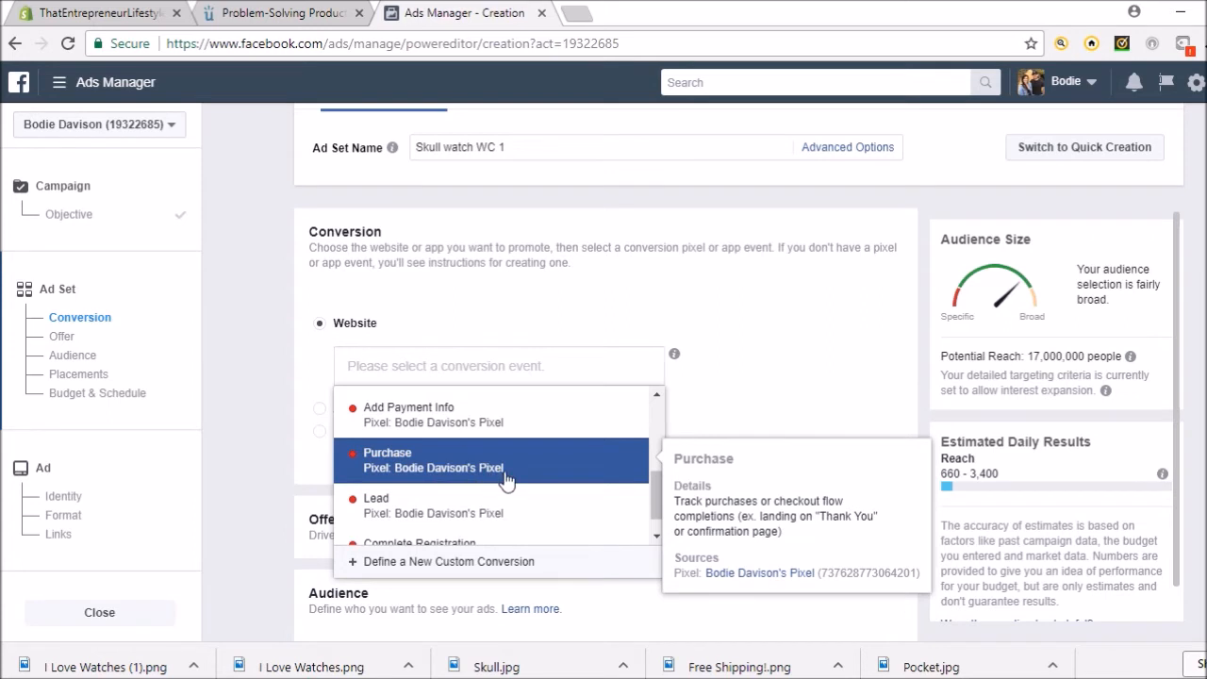
scroll(505, 479, up, 3)
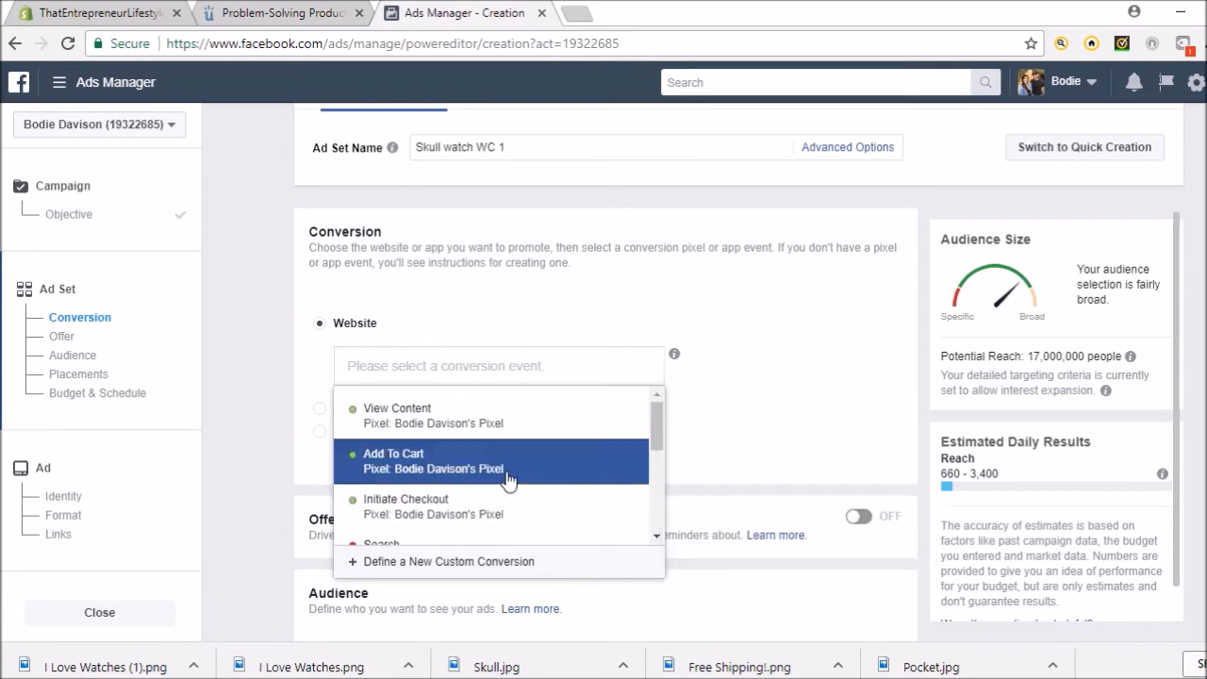
click(464, 477)
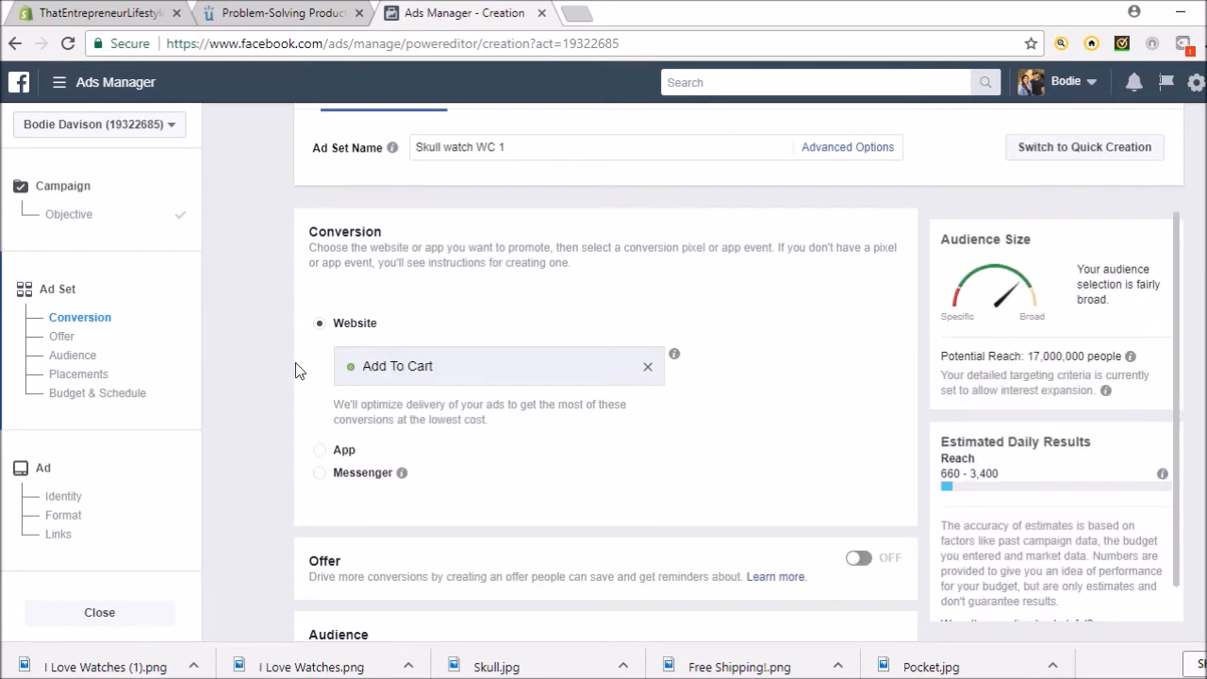
Step: Remove Australia from the audience's targeted locations
scroll(295, 370, down, 2)
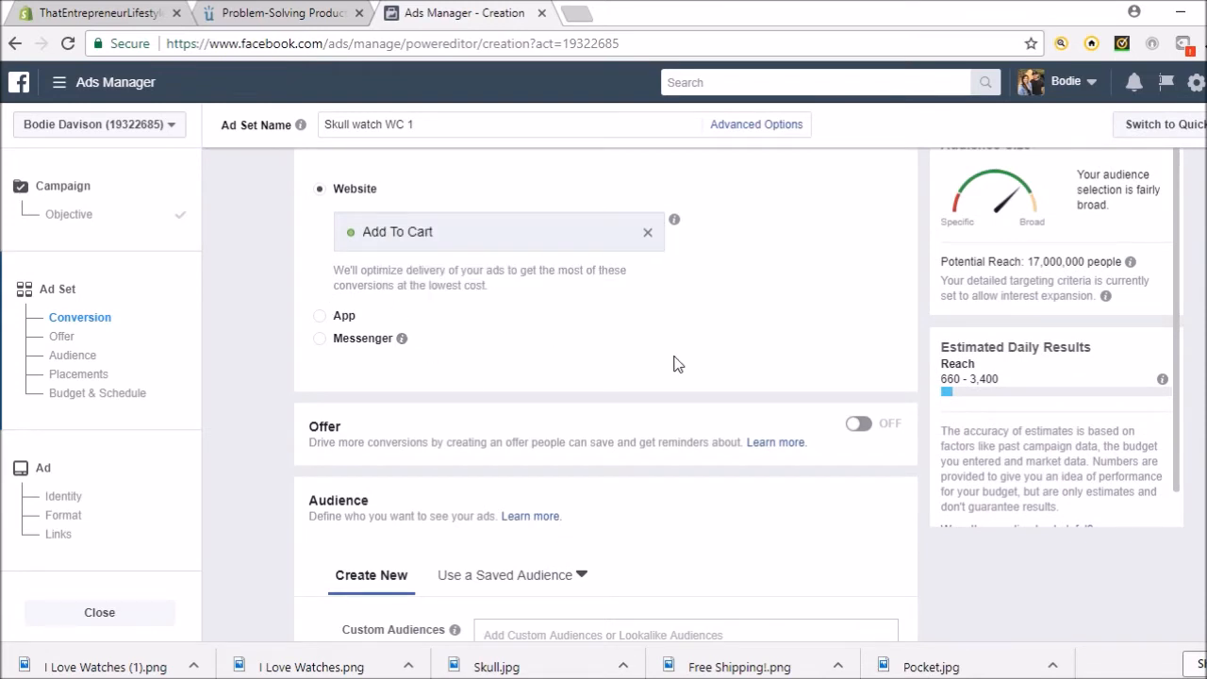
scroll(735, 488, down, 1)
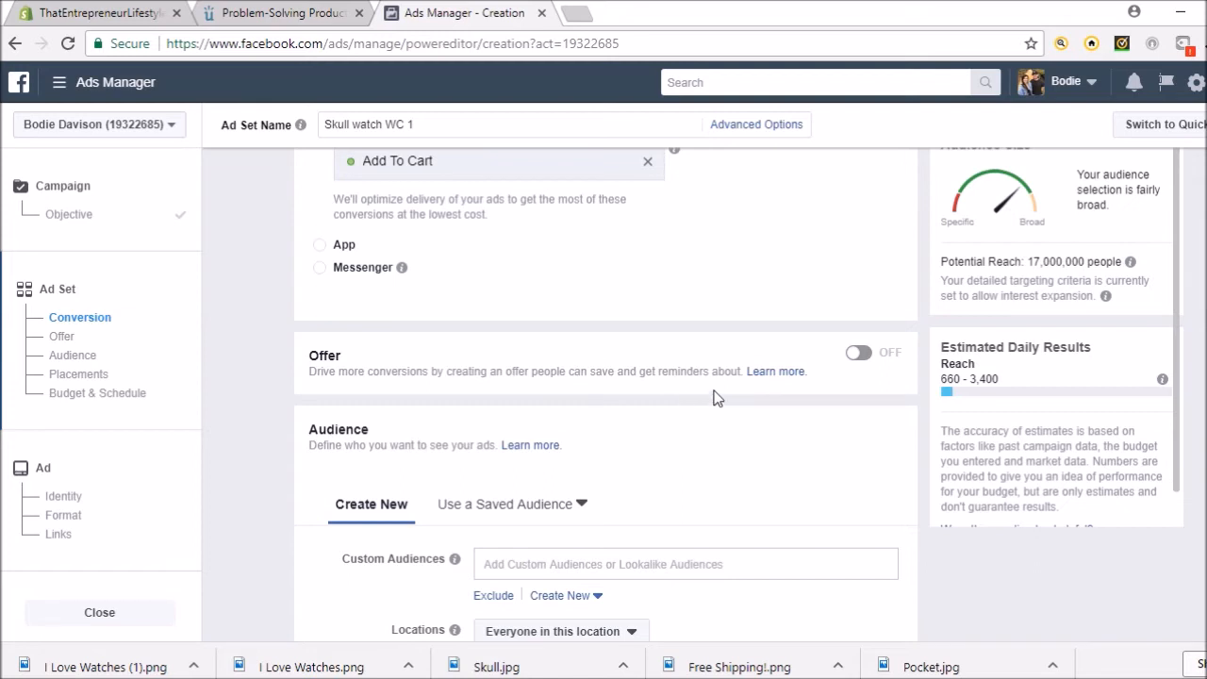
scroll(302, 463, down, 2)
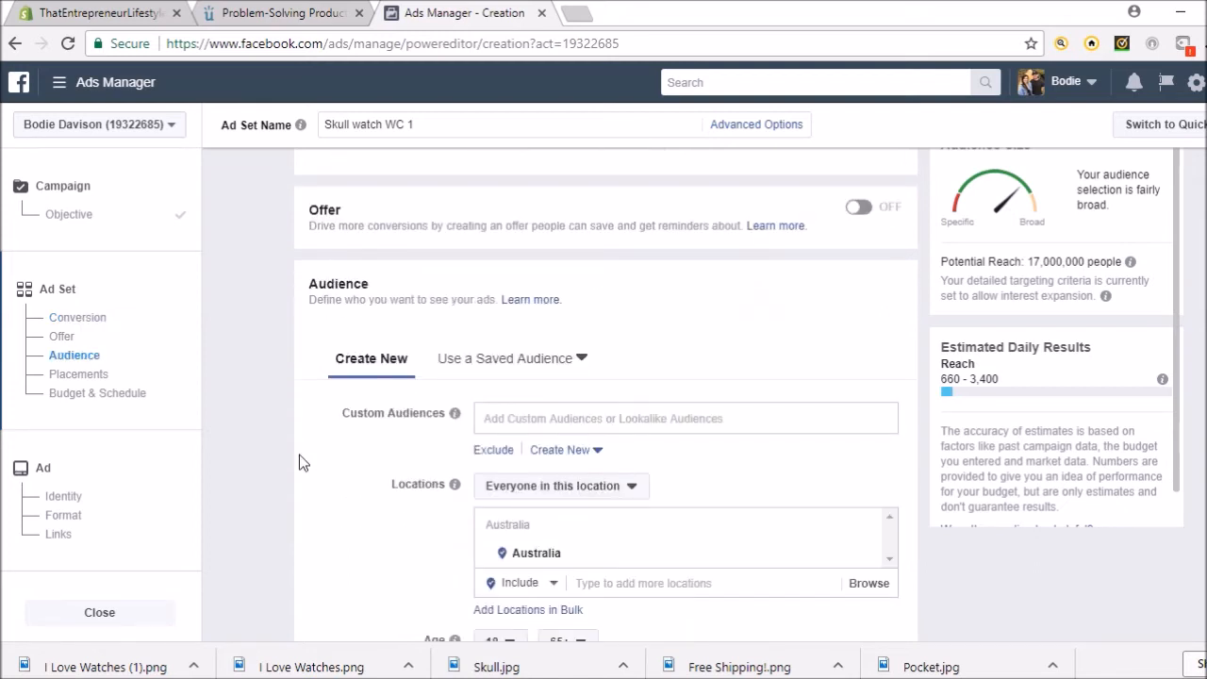
scroll(301, 463, down, 2)
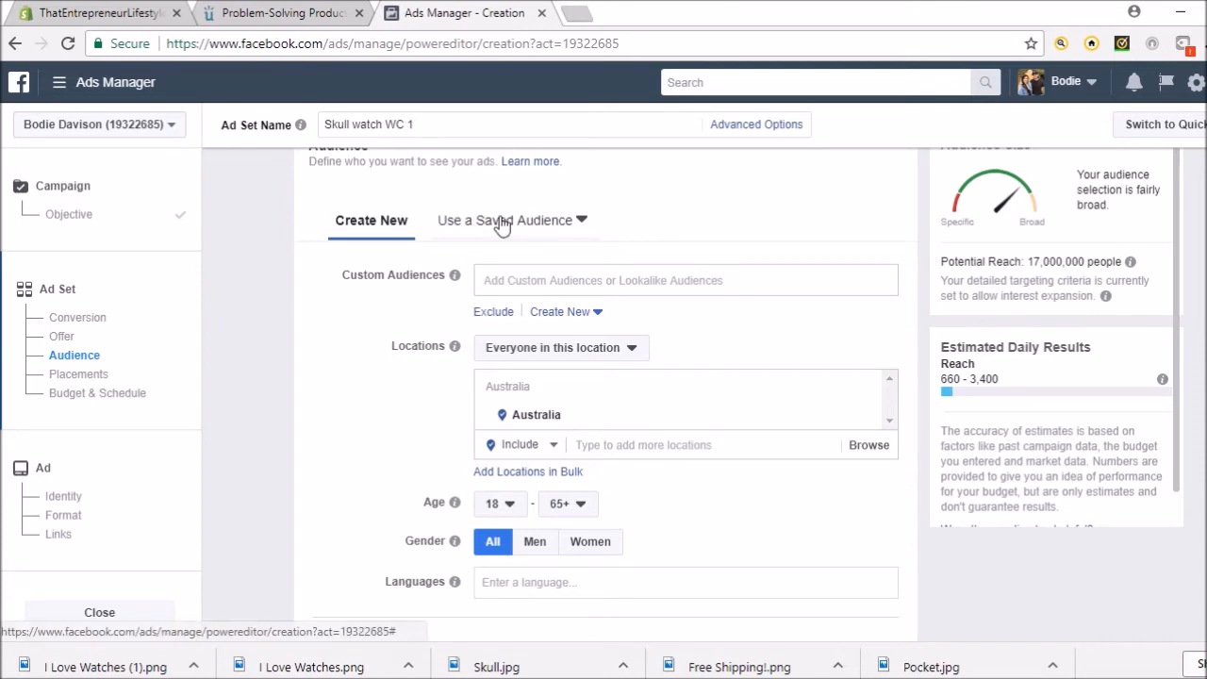
scroll(344, 445, down, 1)
mouse_move(835, 365)
click(866, 367)
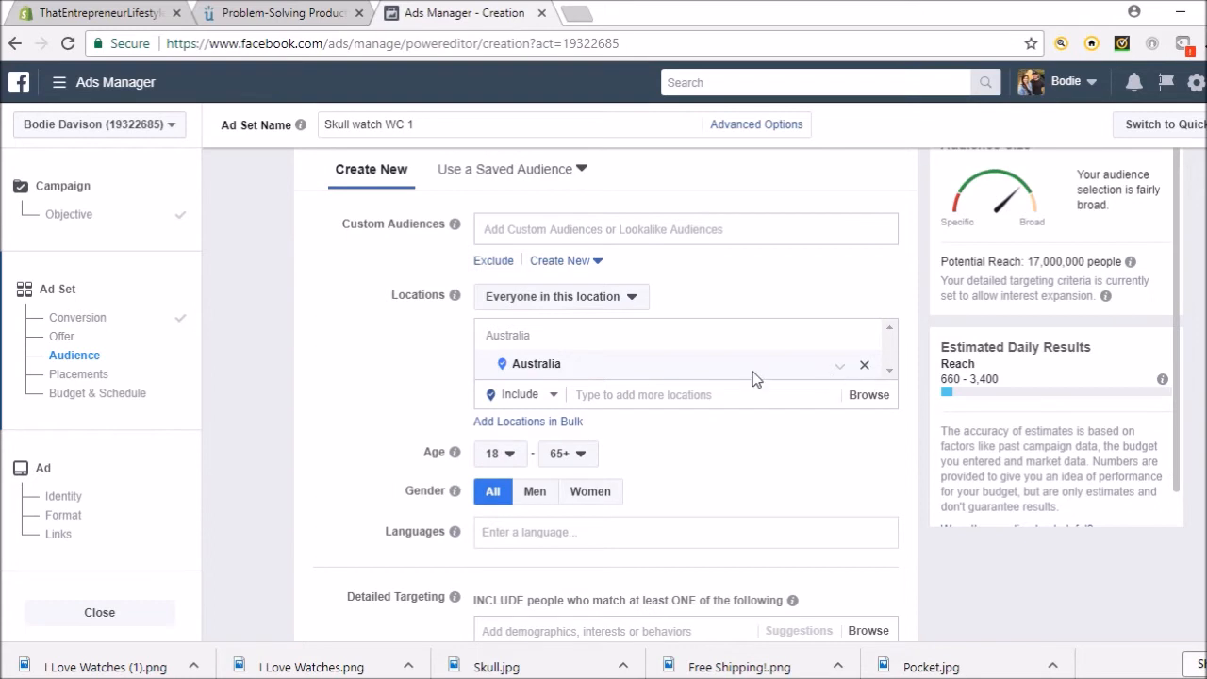
click(652, 291)
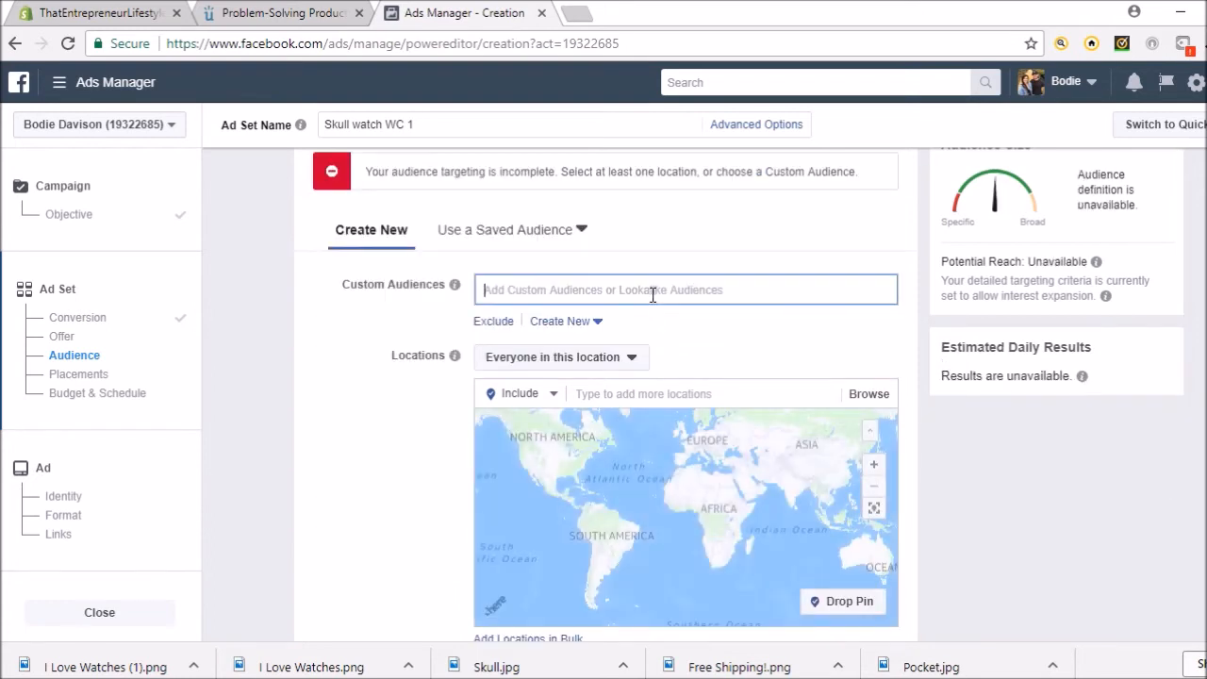
text(unit)
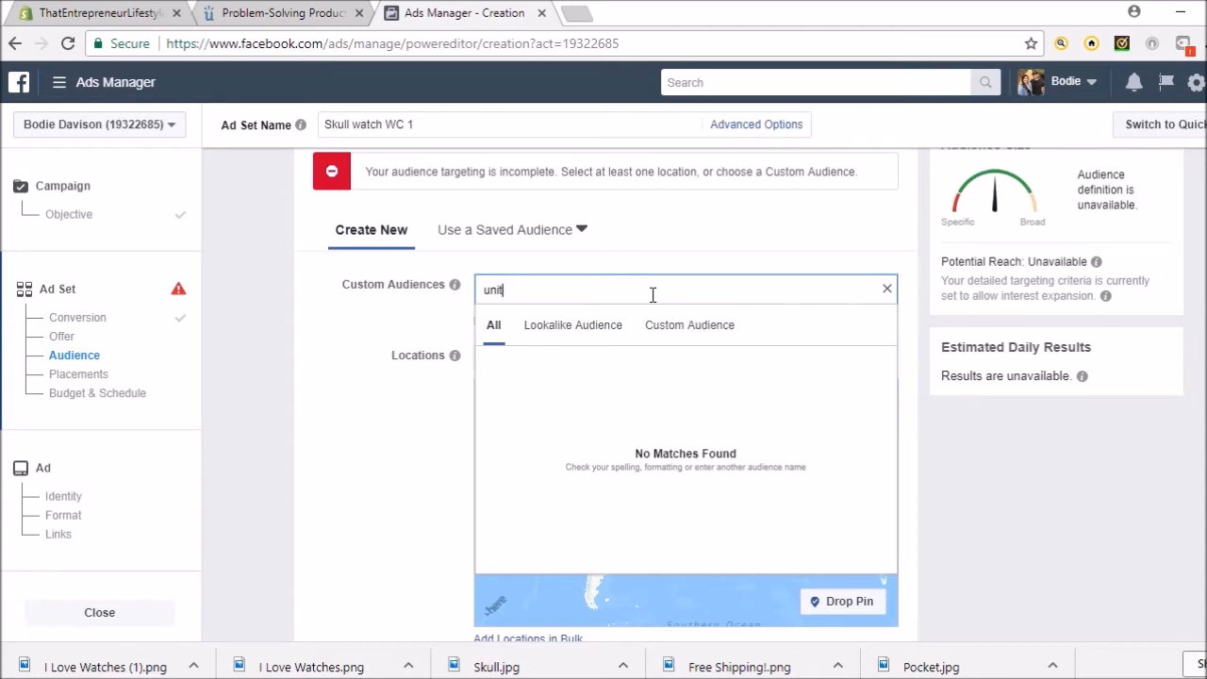
key(BackSpace)
click(311, 380)
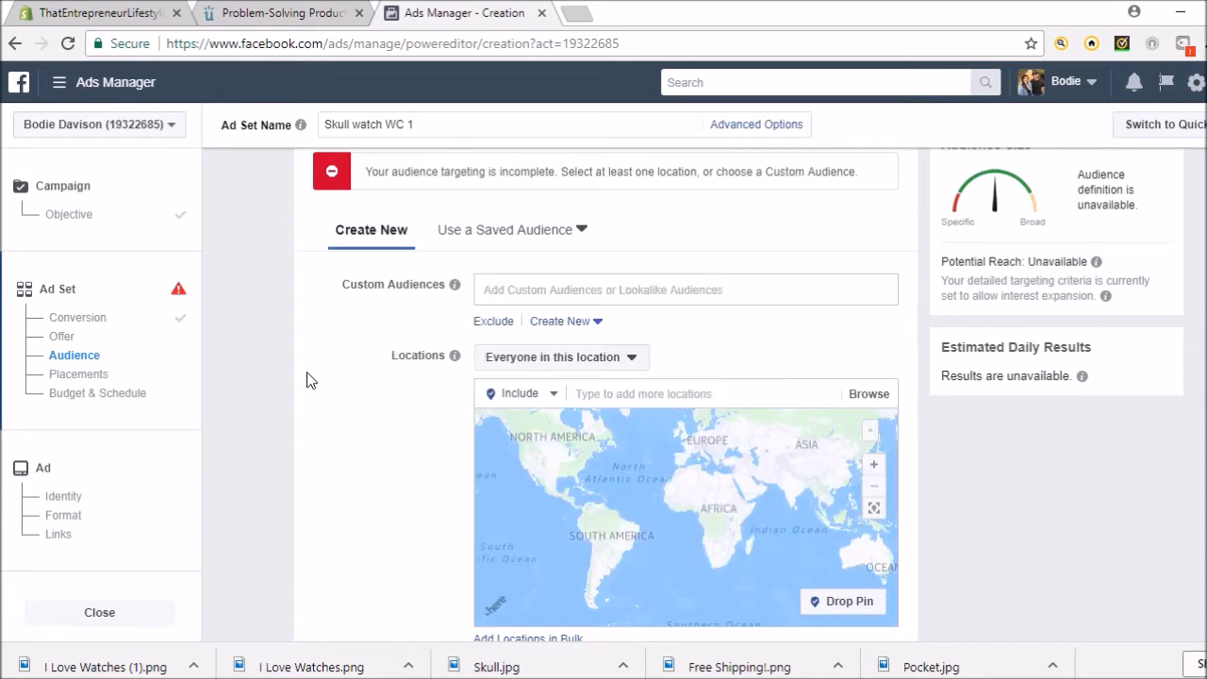
Step: Add United States as the included audience location
click(701, 390)
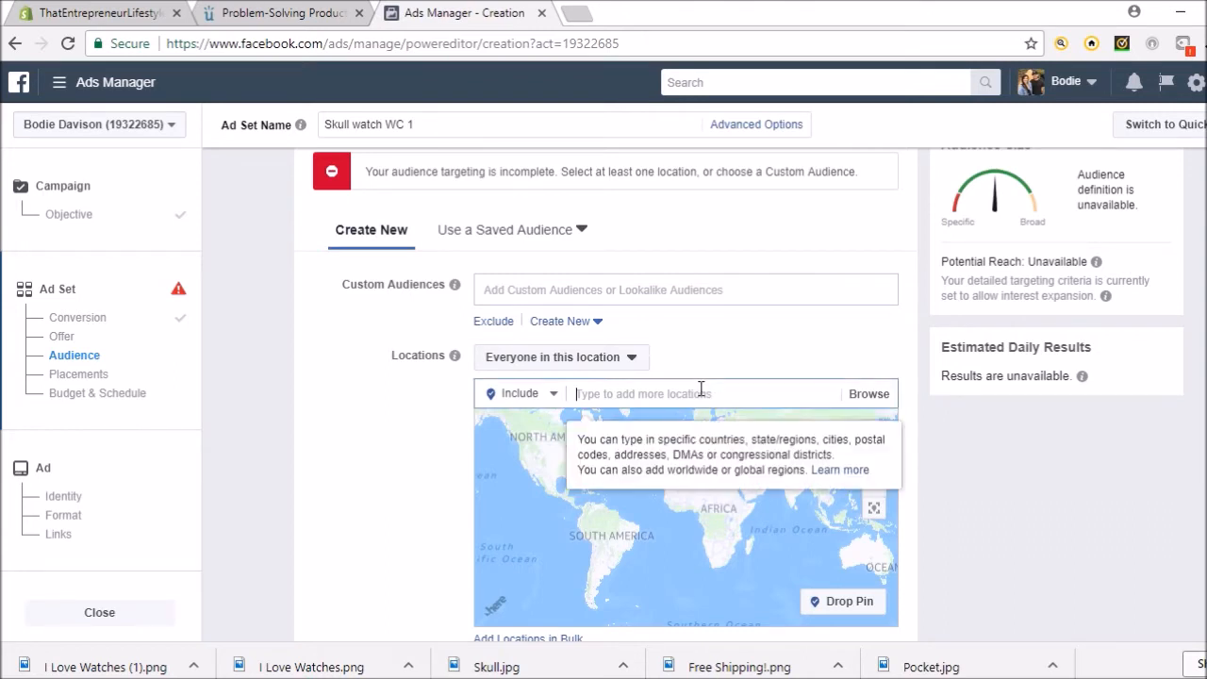
text(un)
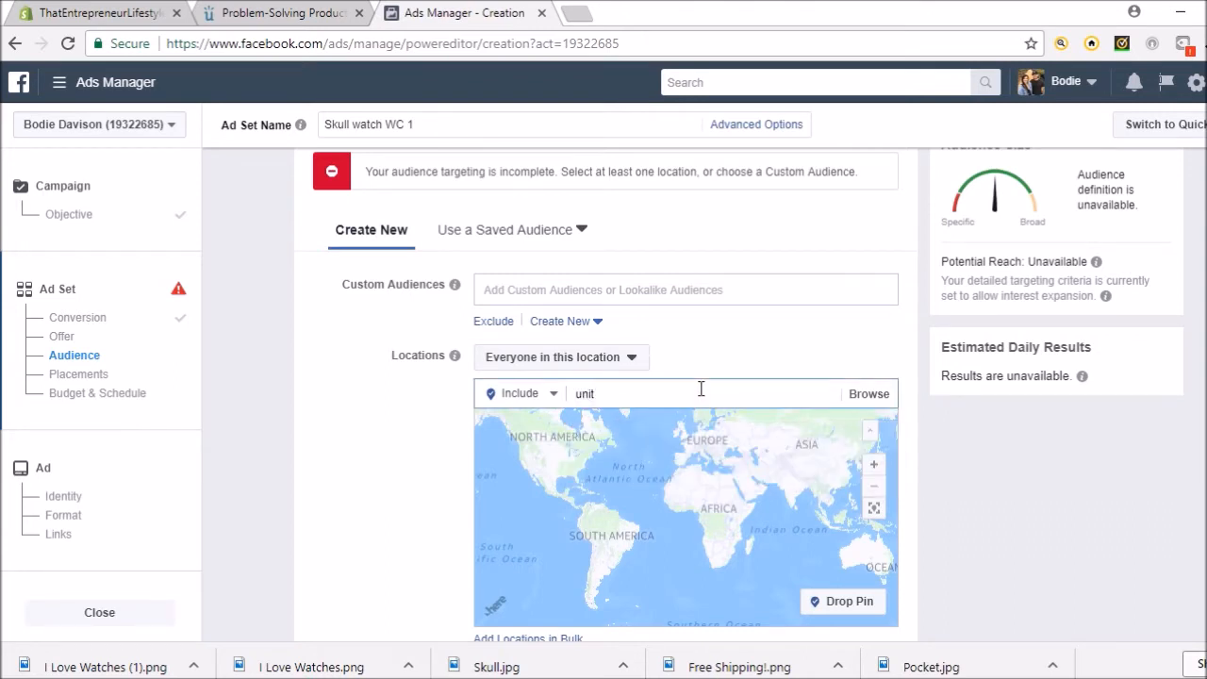
text(it)
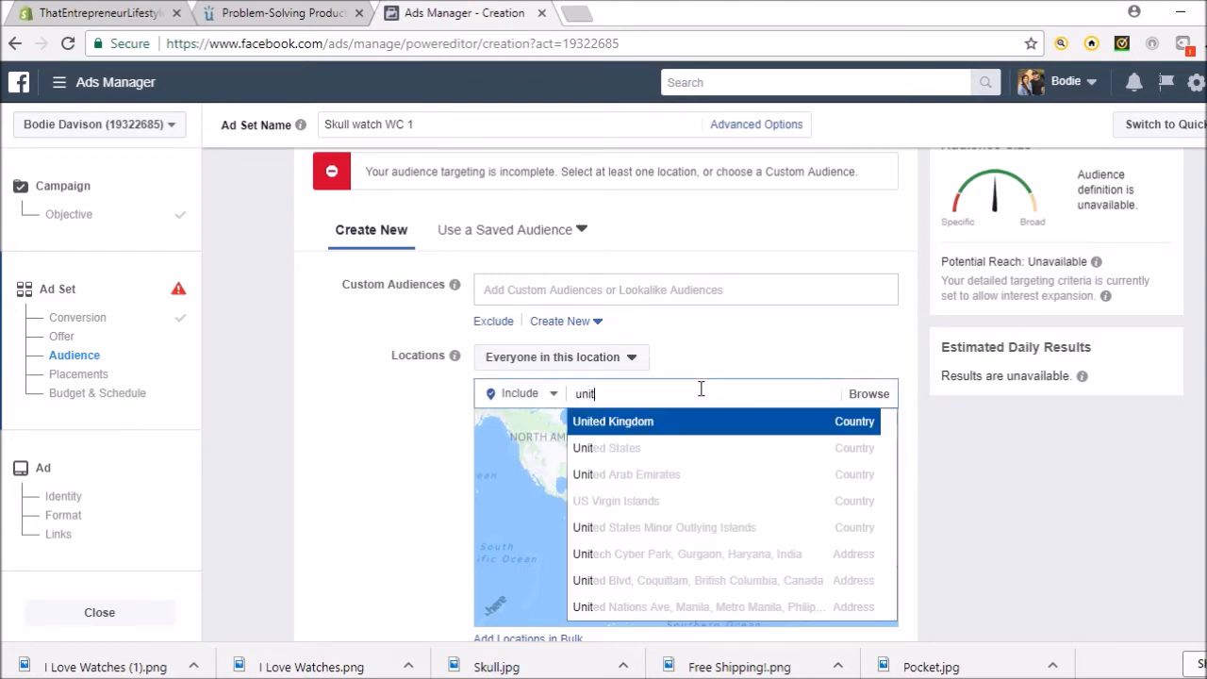
click(717, 454)
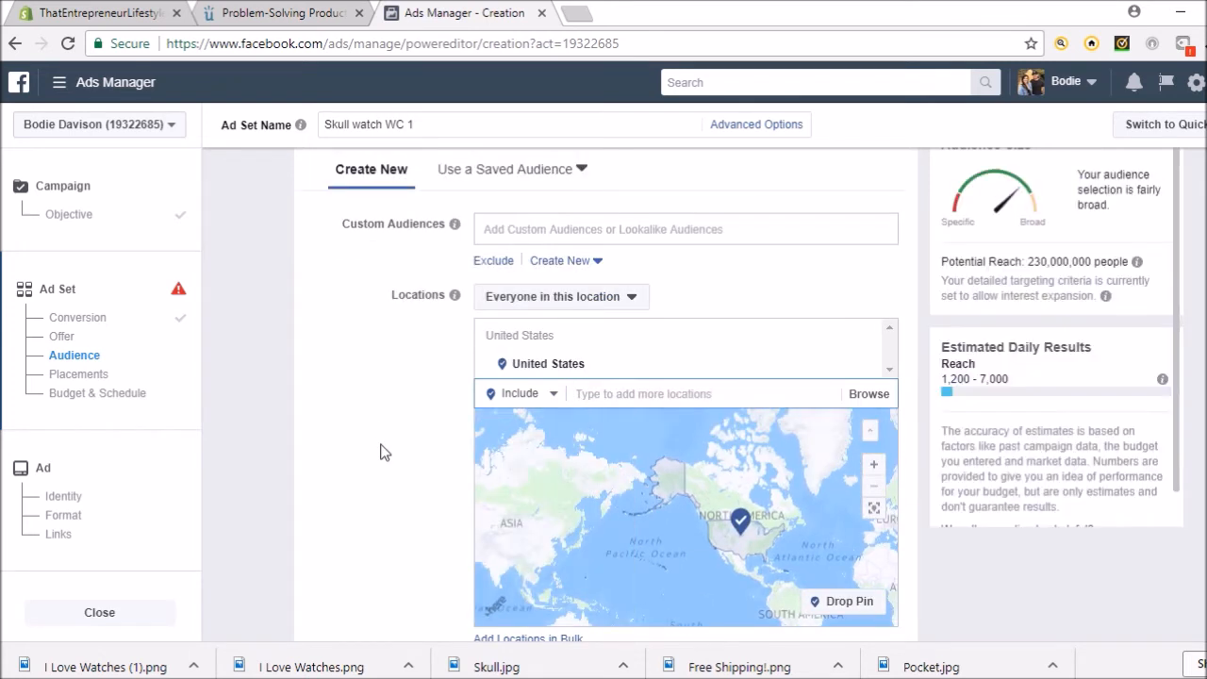
Step: Search the audience's detailed targeting options for "watch" and look through the matching entries
scroll(386, 450, down, 1)
scroll(385, 450, down, 2)
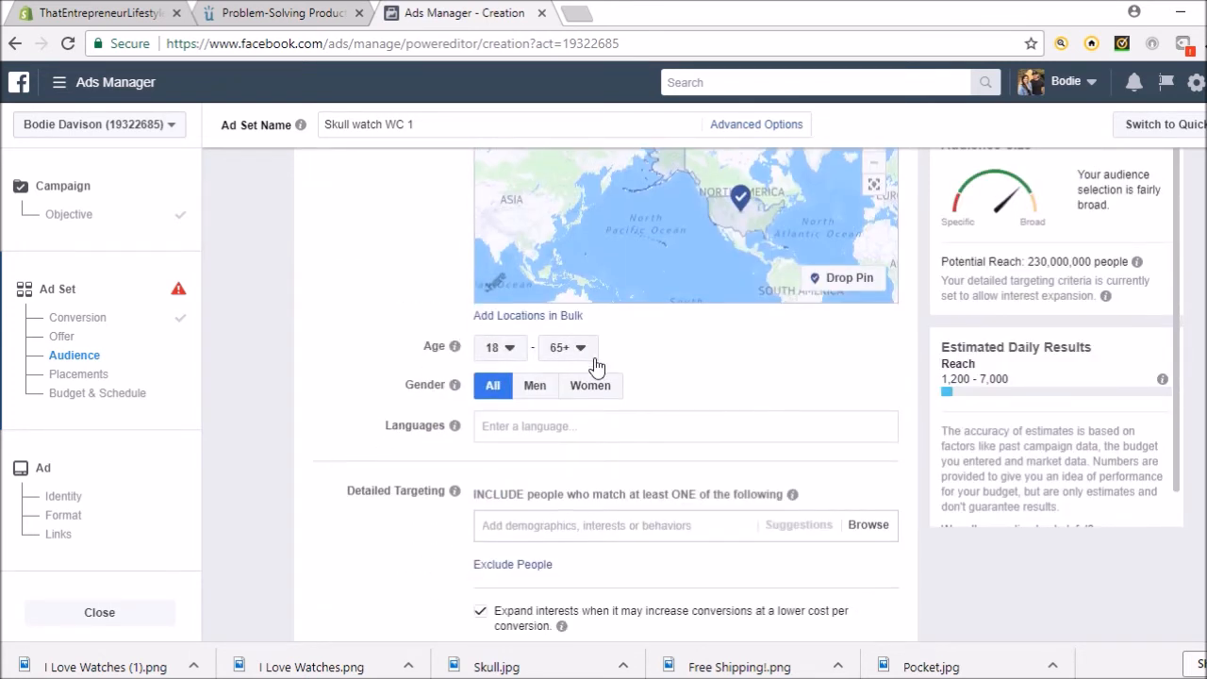
scroll(378, 496, down, 1)
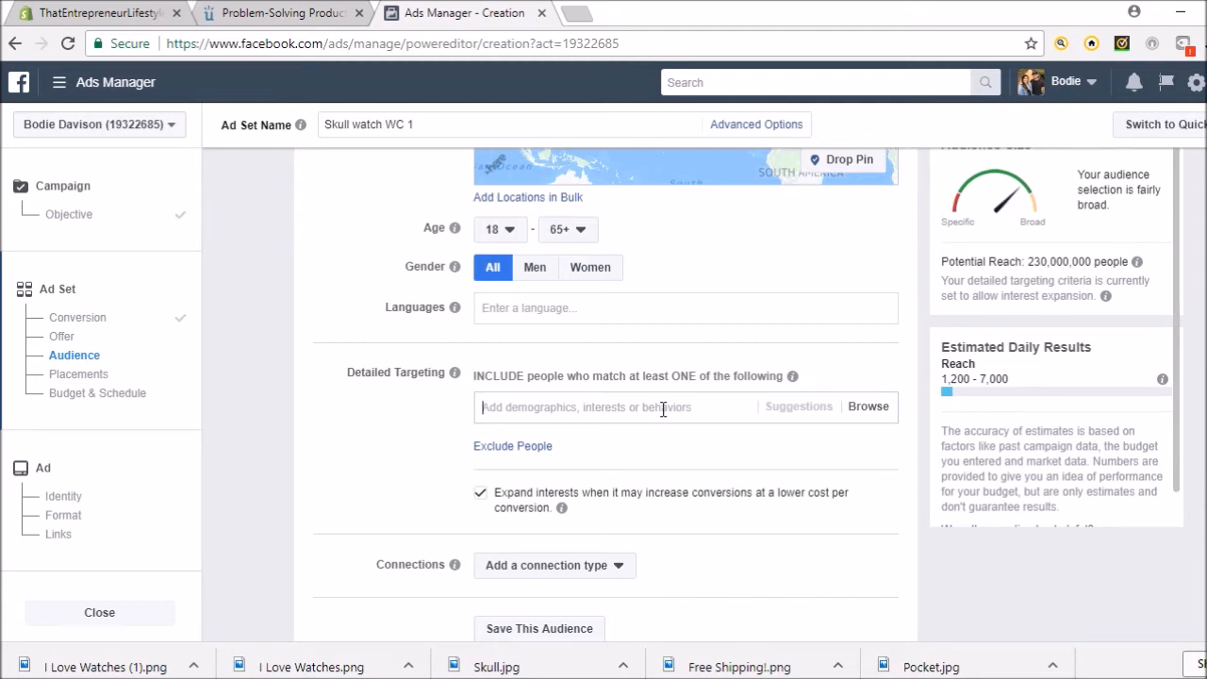
text(watch)
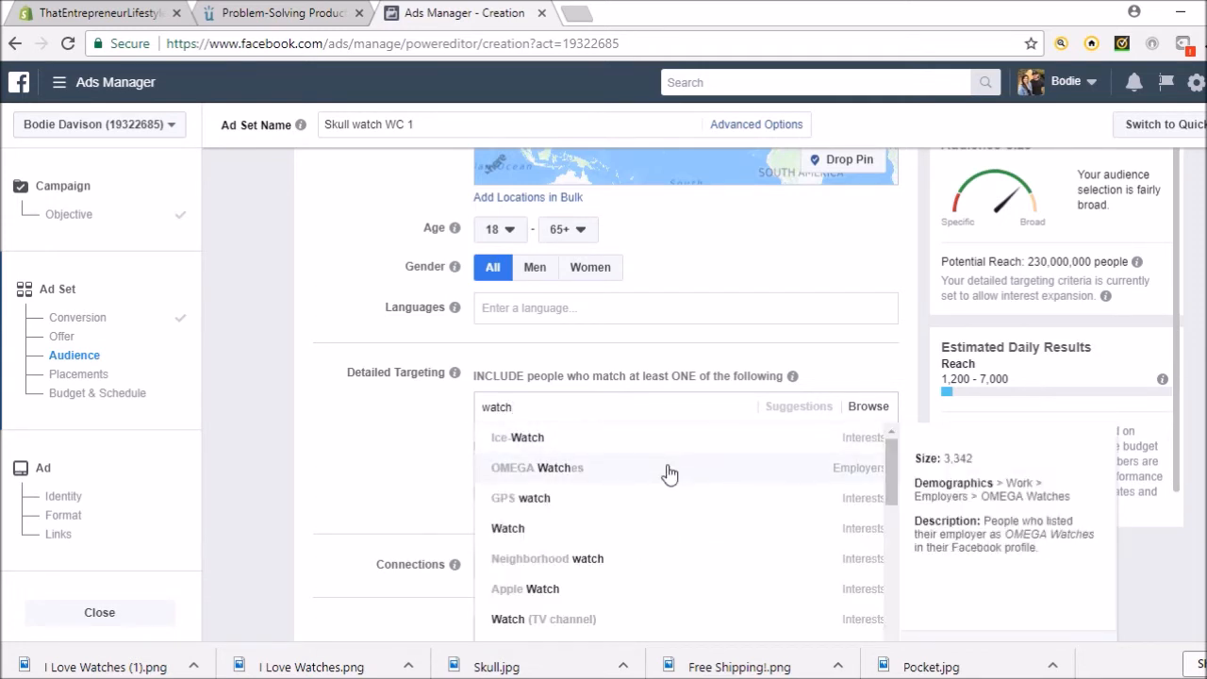
scroll(731, 488, down, 1)
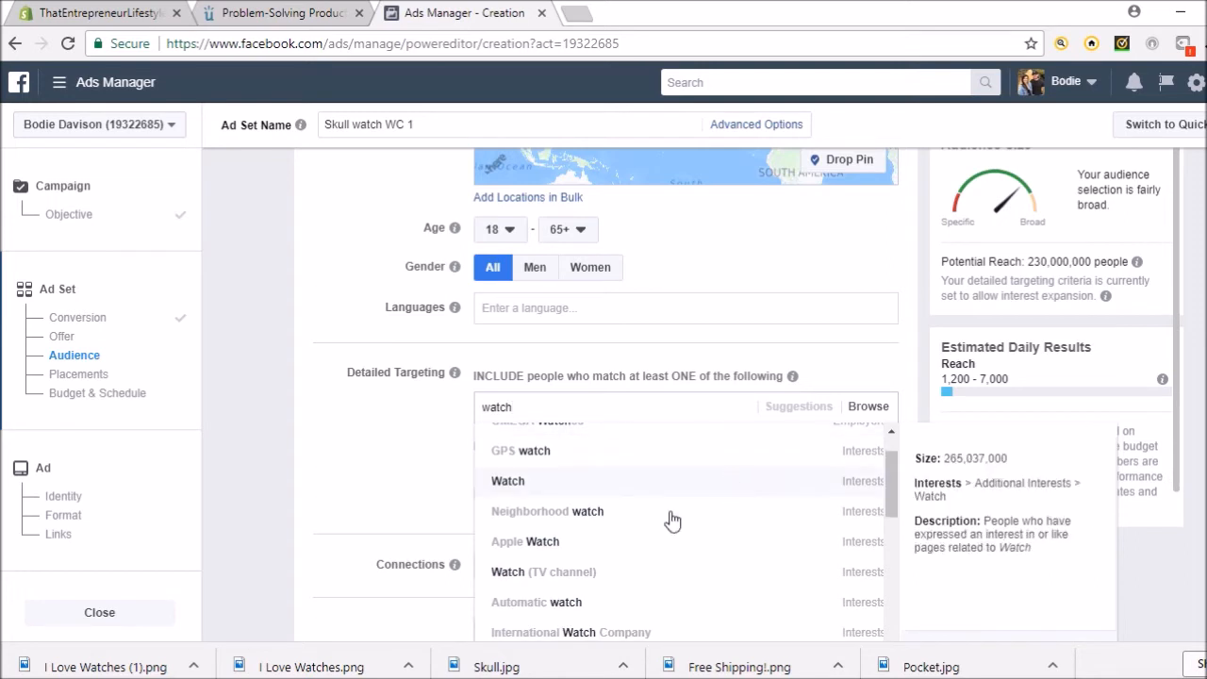
scroll(694, 528, up, 1)
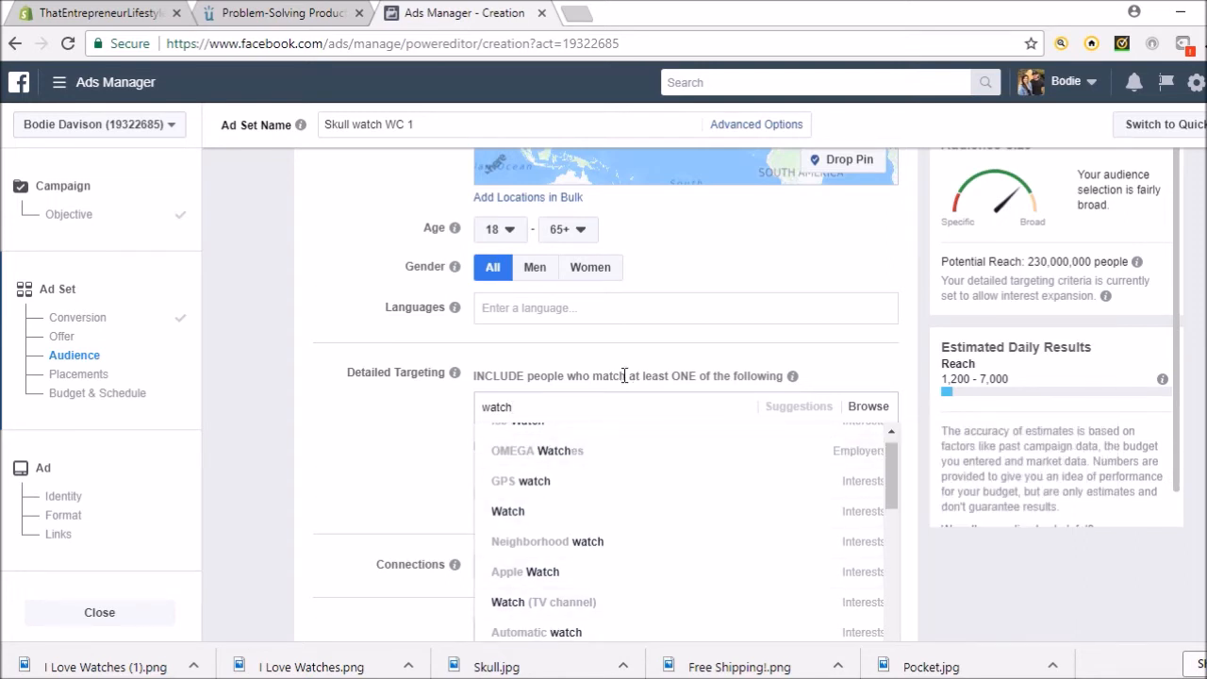
key(BackSpace)
key(BackSpace)
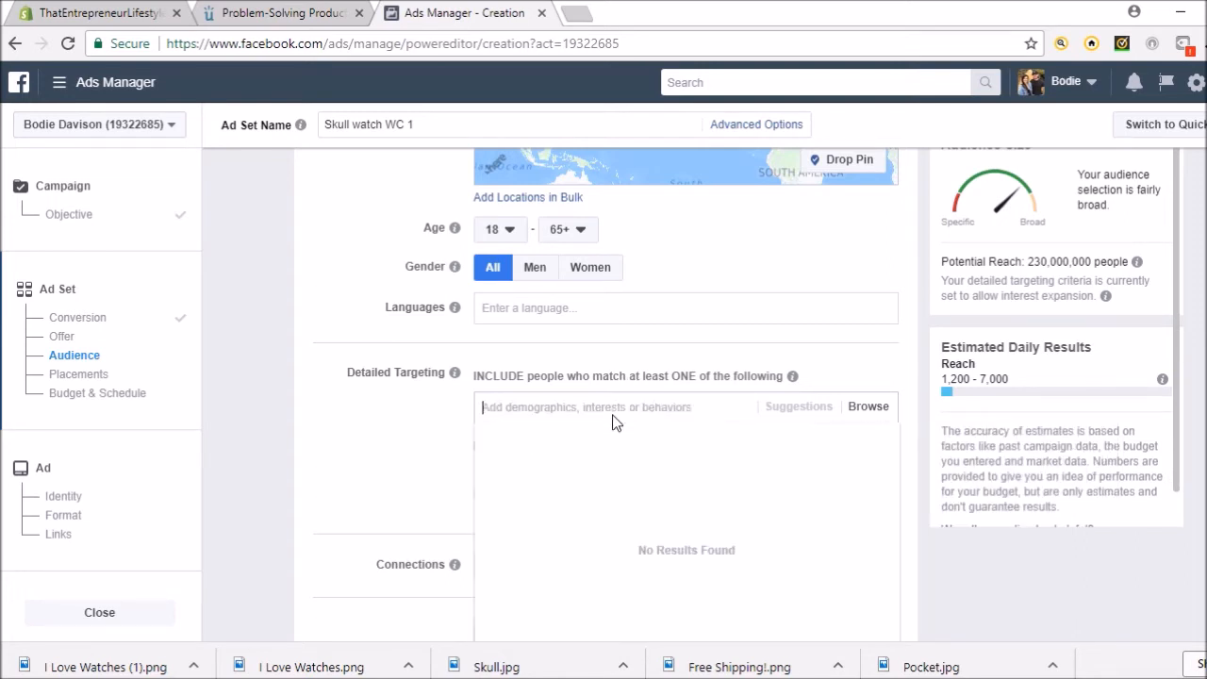
Step: Add the interests Rolex and MVMT Watches to the audience's included detailed targeting
text(rolex)
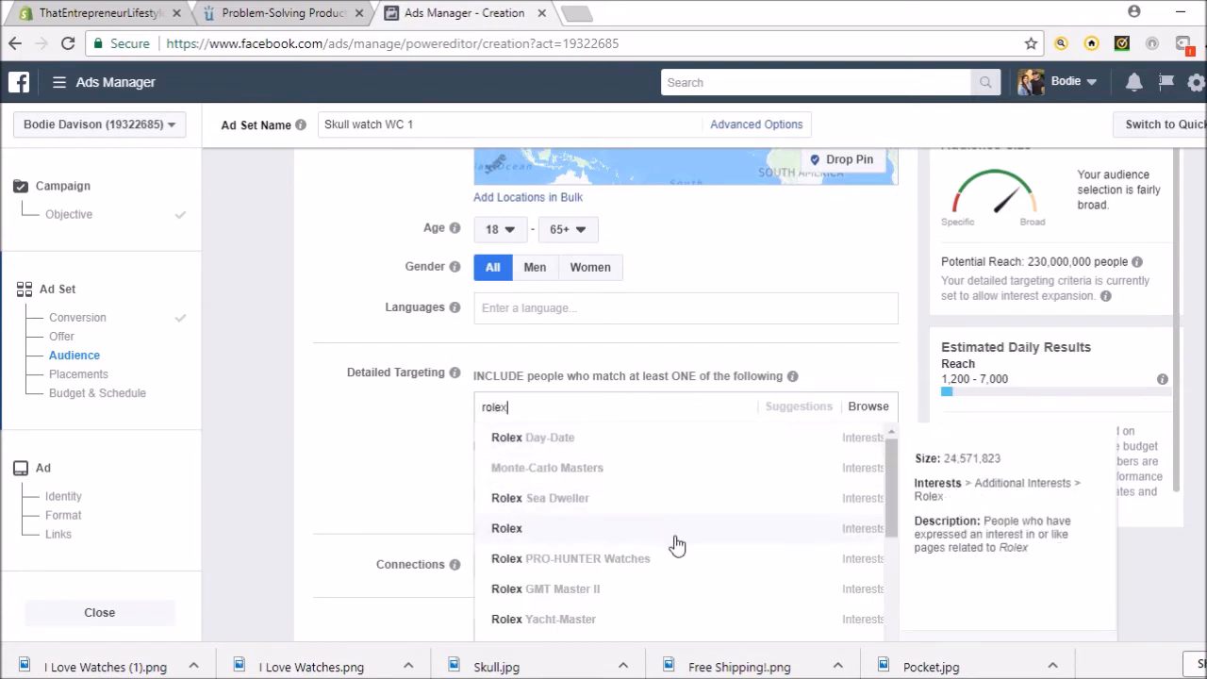
click(678, 528)
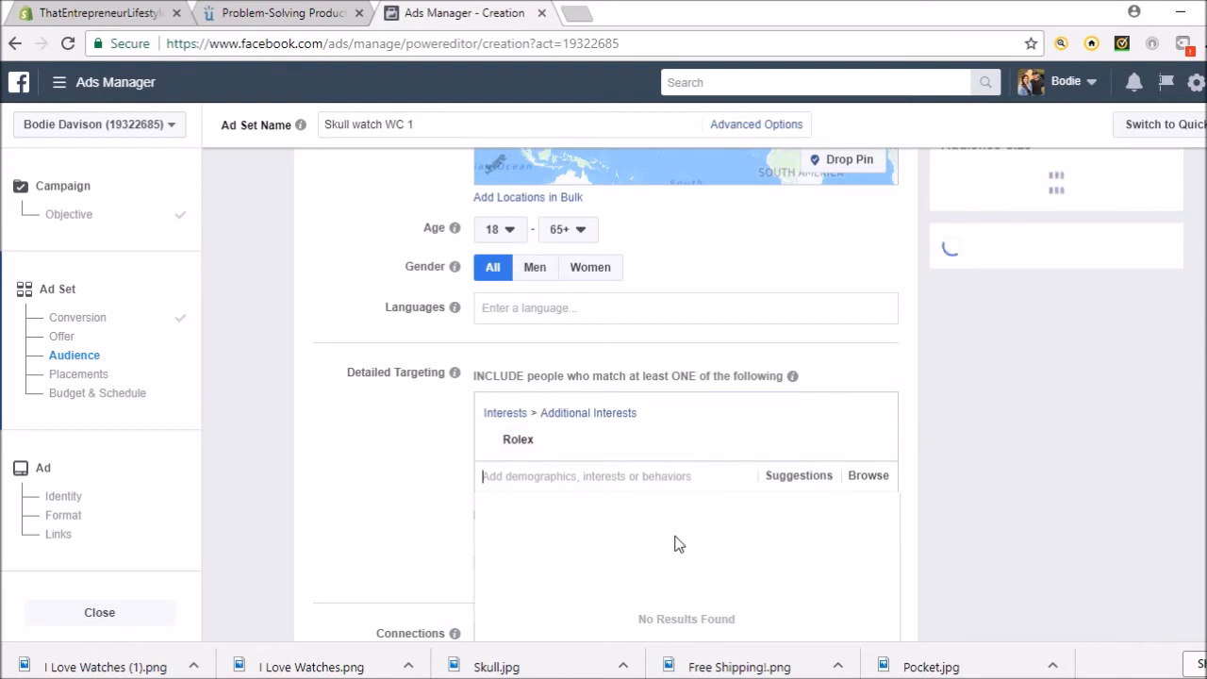
scroll(368, 474, down, 1)
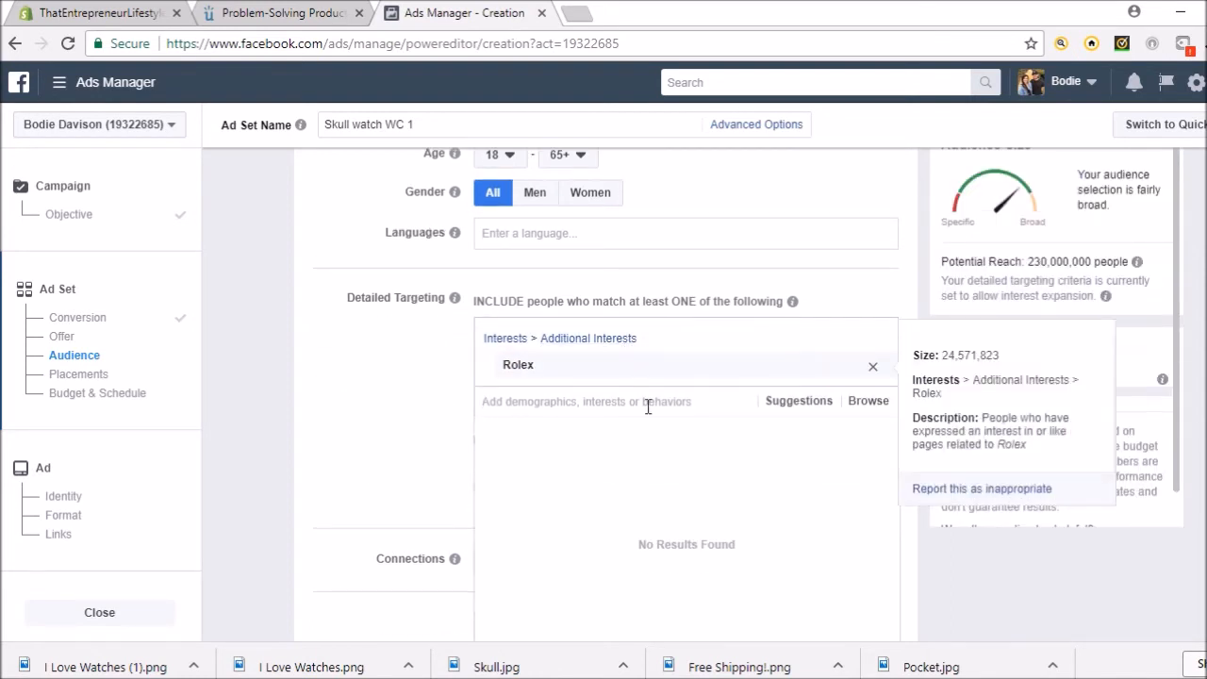
text(mvmt)
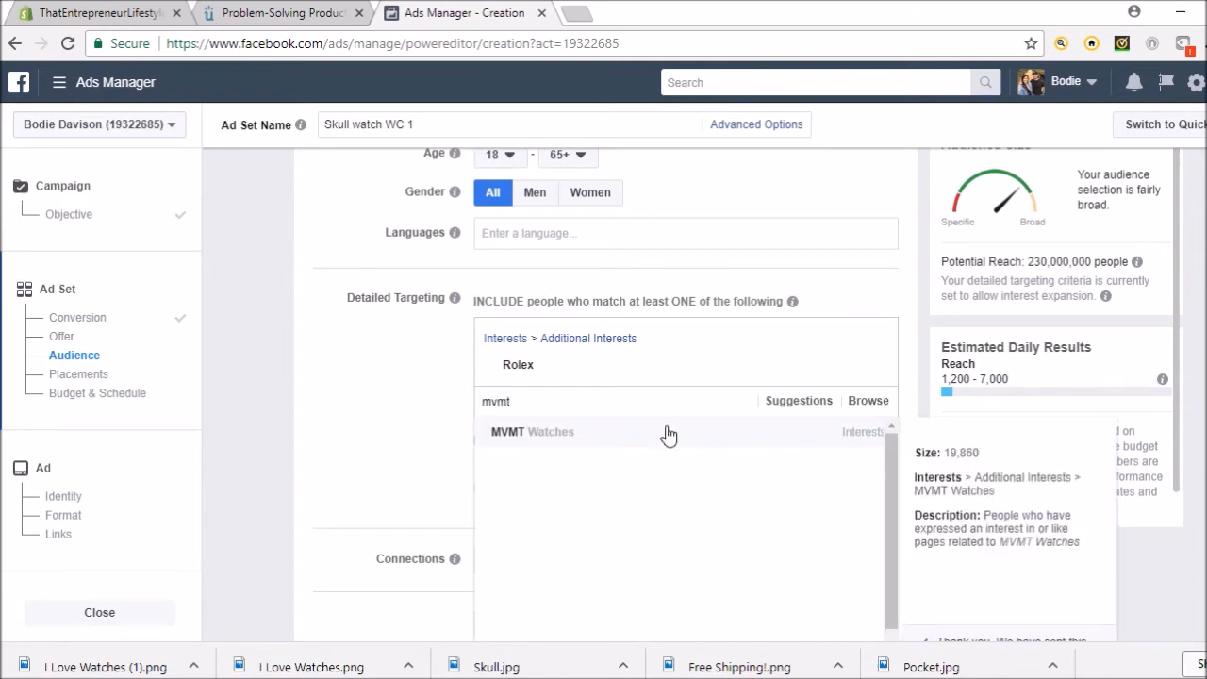
click(667, 434)
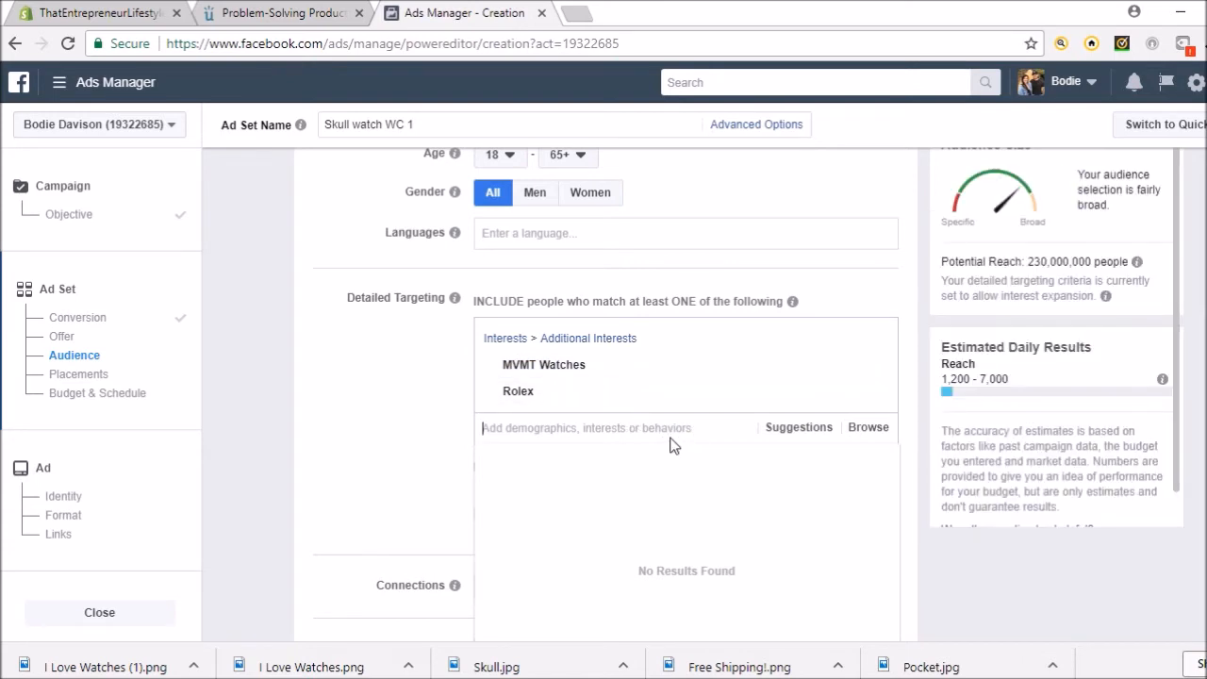
Step: Find Fossil, Inc. with "fossil watch", add it to the included interests, and remove it again
text(fossil watch)
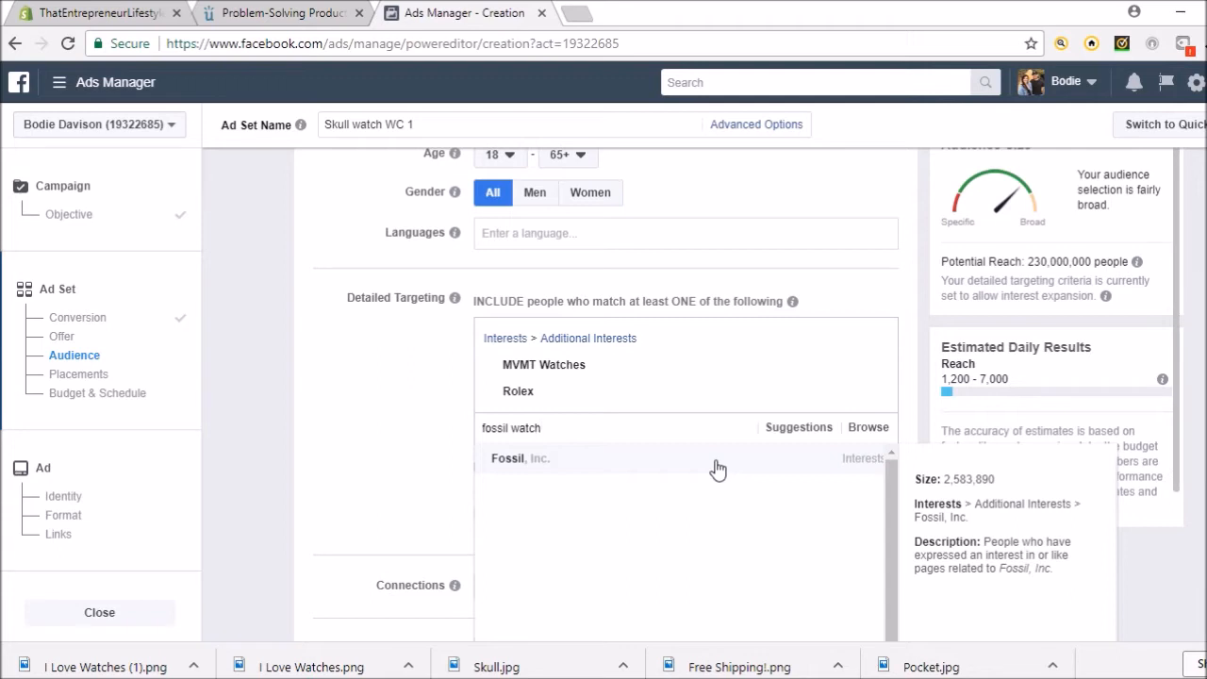
click(715, 462)
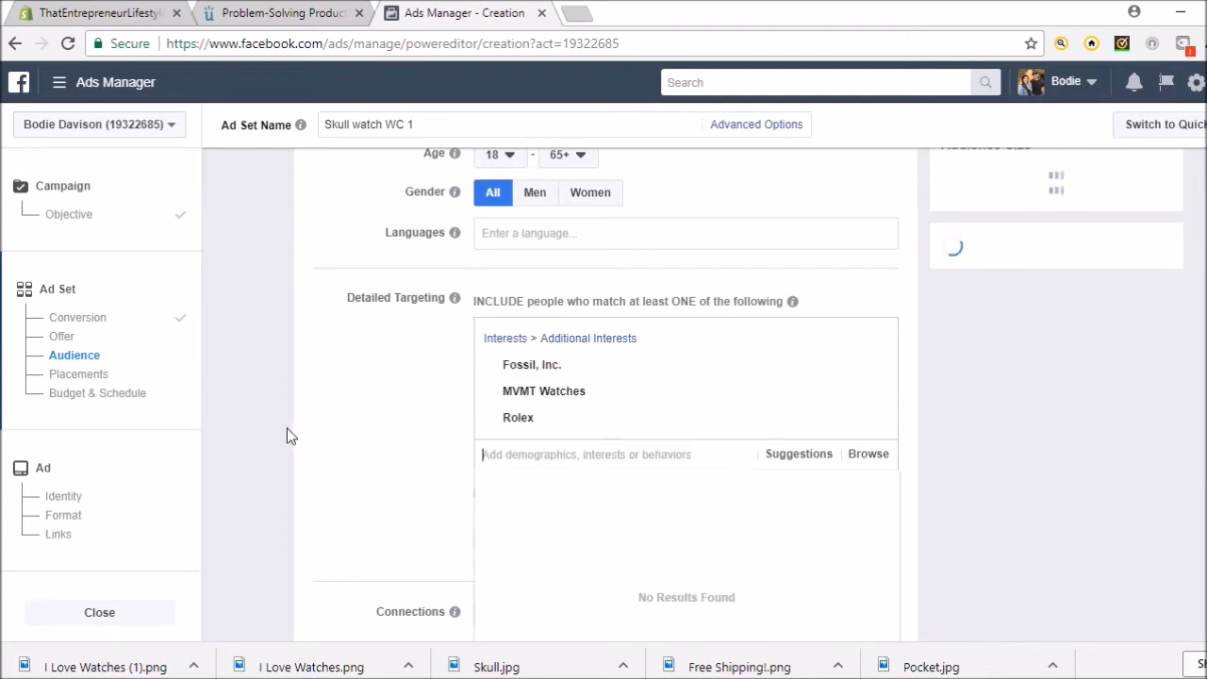
mouse_move(546, 366)
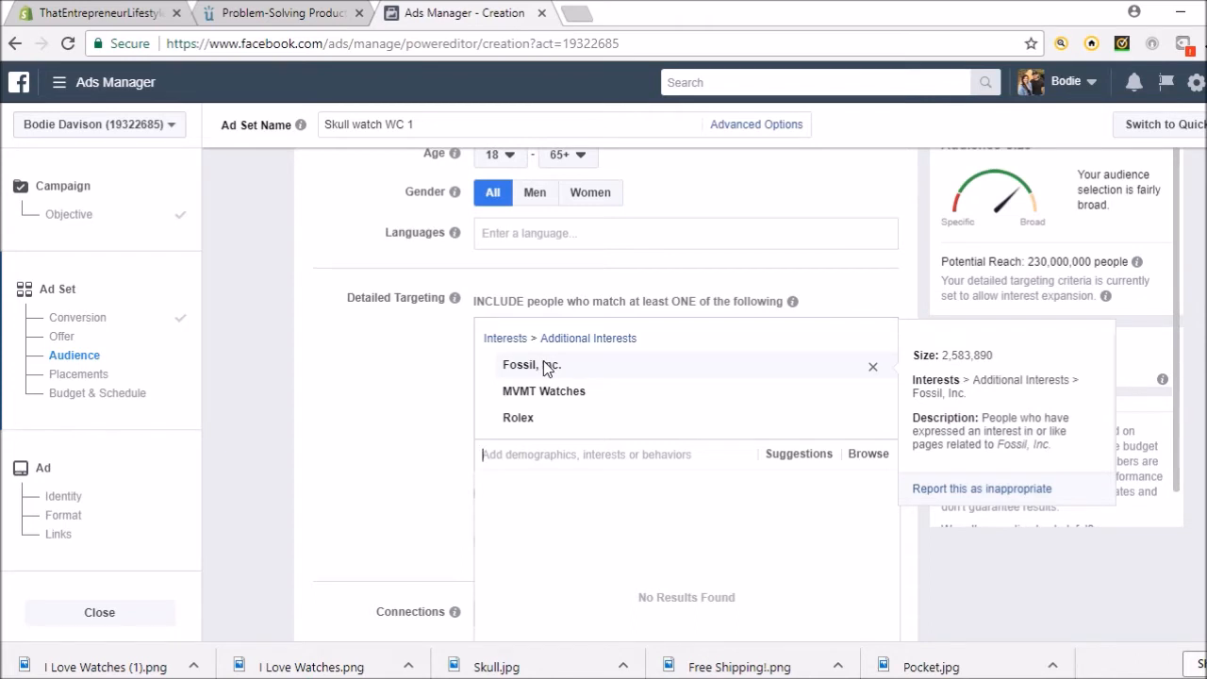
right_click(545, 366)
click(412, 440)
click(872, 369)
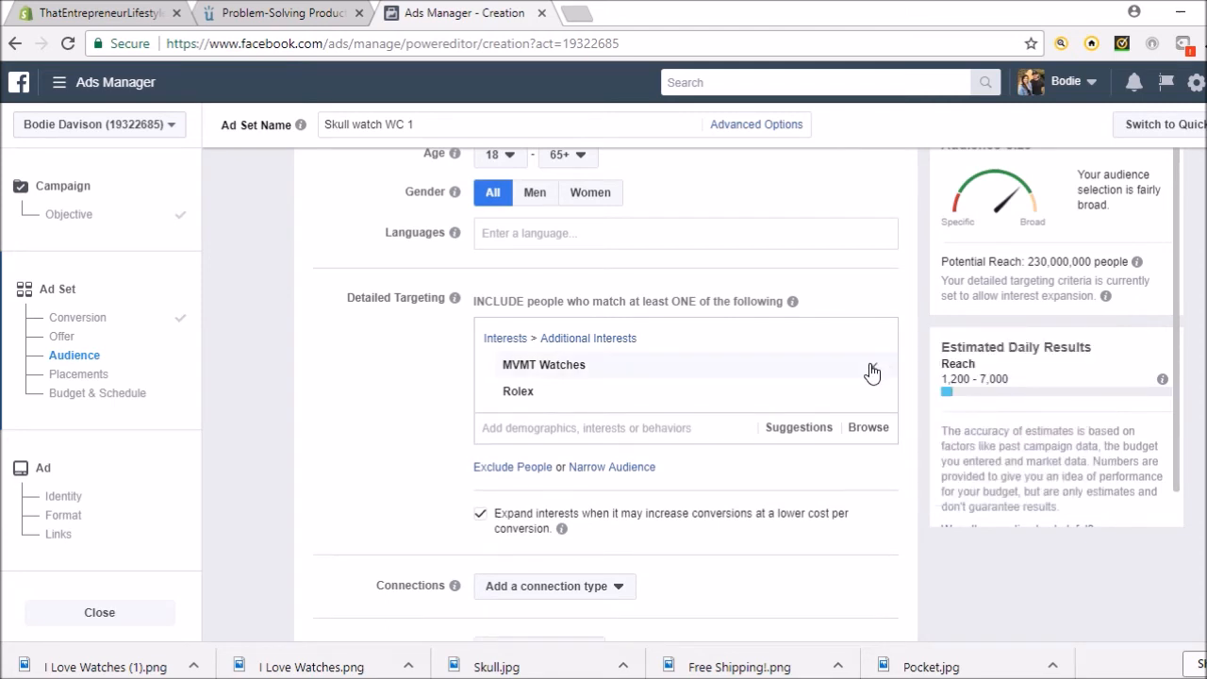
Step: Add the GUESS Watches employer entry to the included detailed targeting and remove it again
click(585, 440)
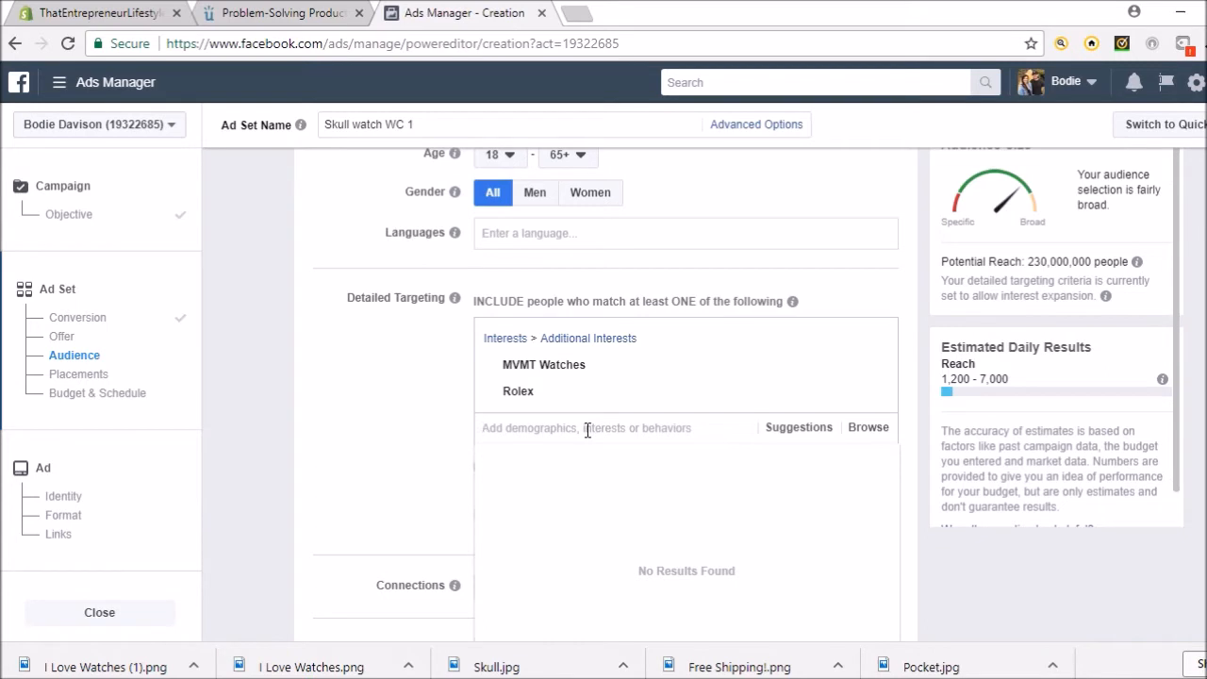
text(guess wa)
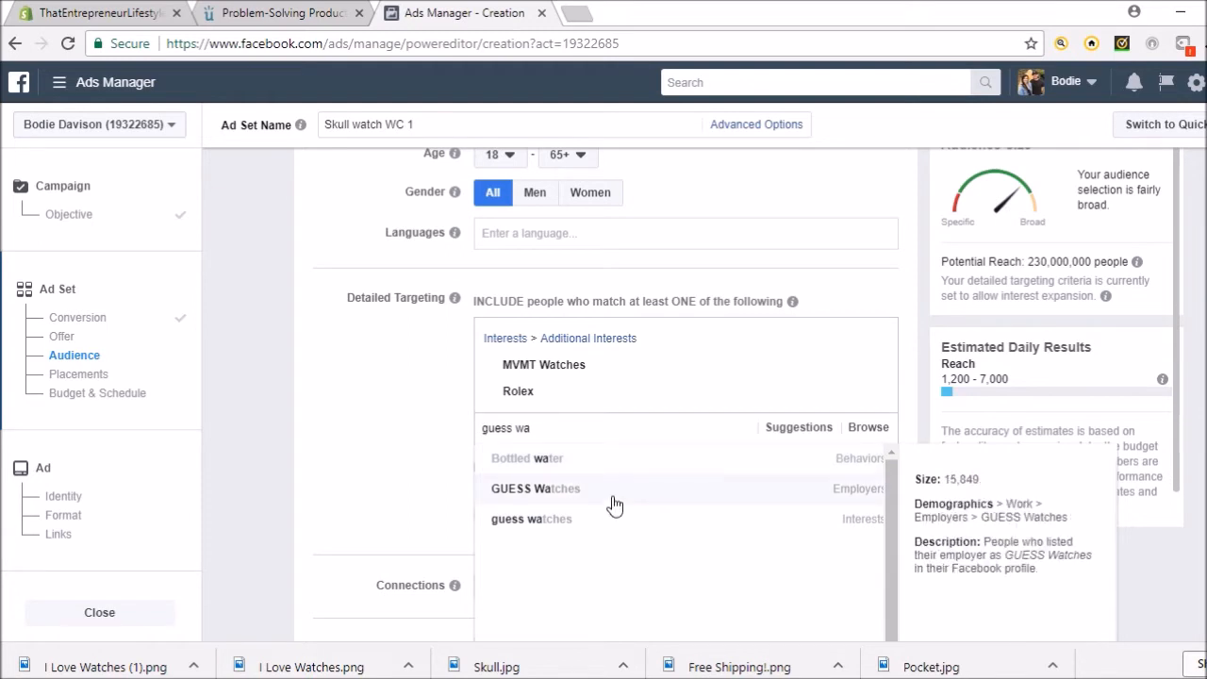
click(614, 491)
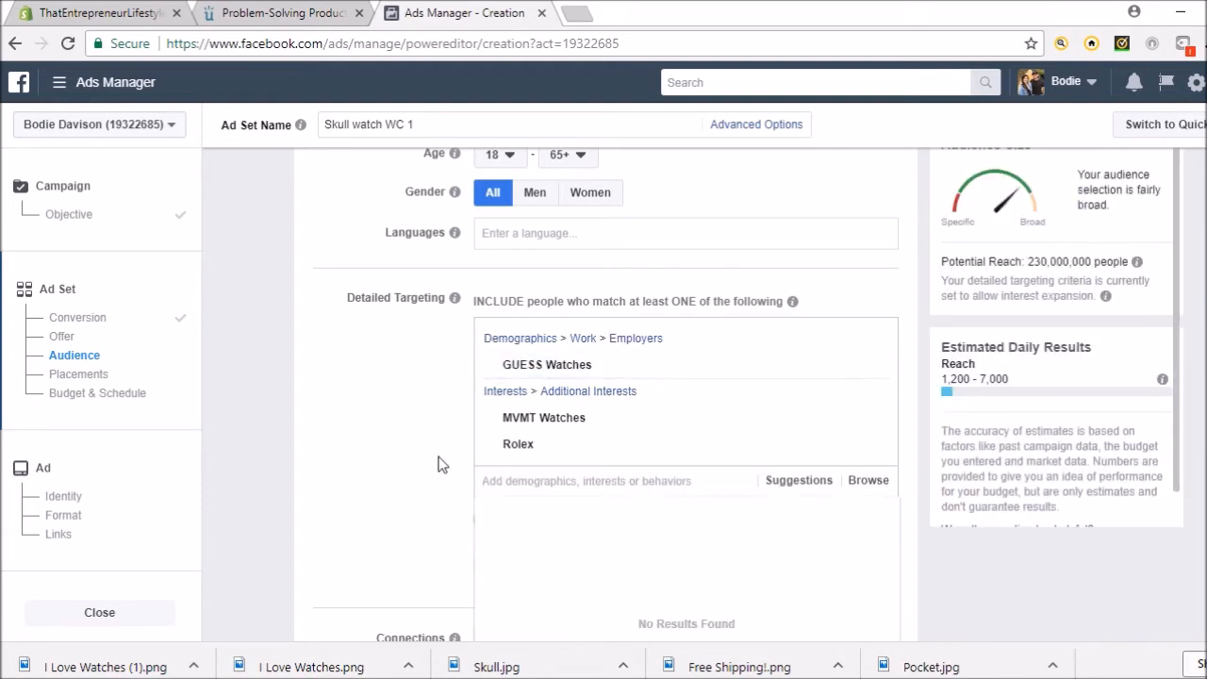
scroll(443, 464, down, 2)
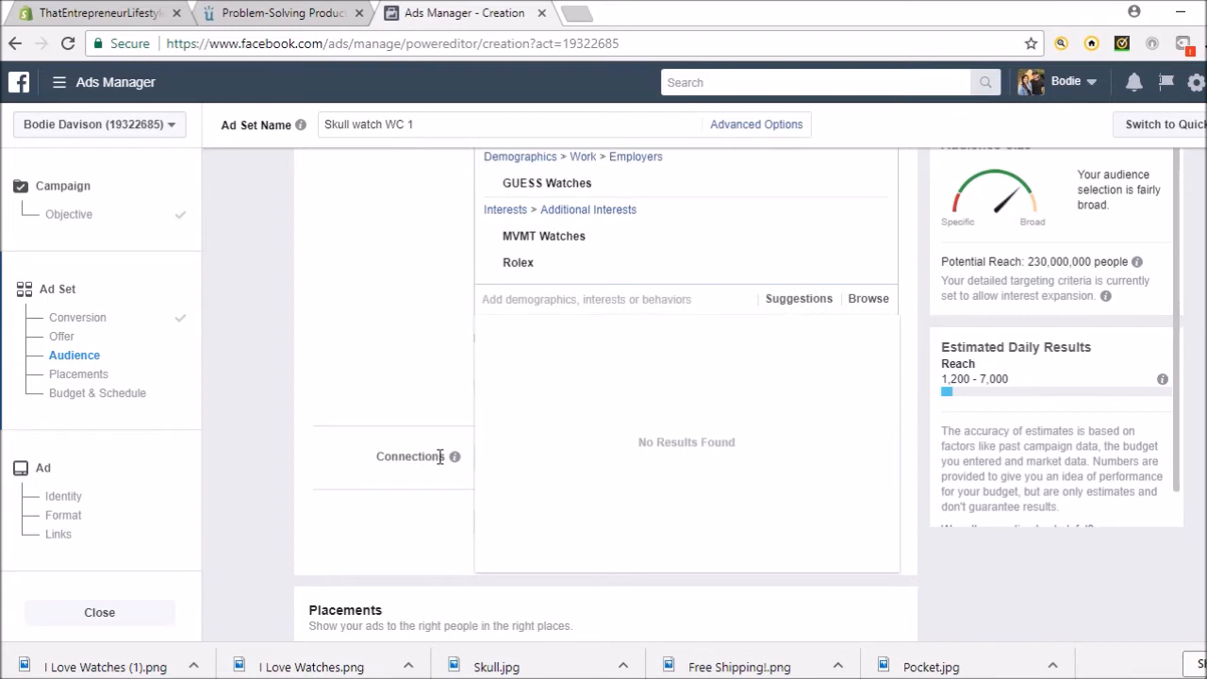
scroll(440, 457, up, 2)
click(442, 464)
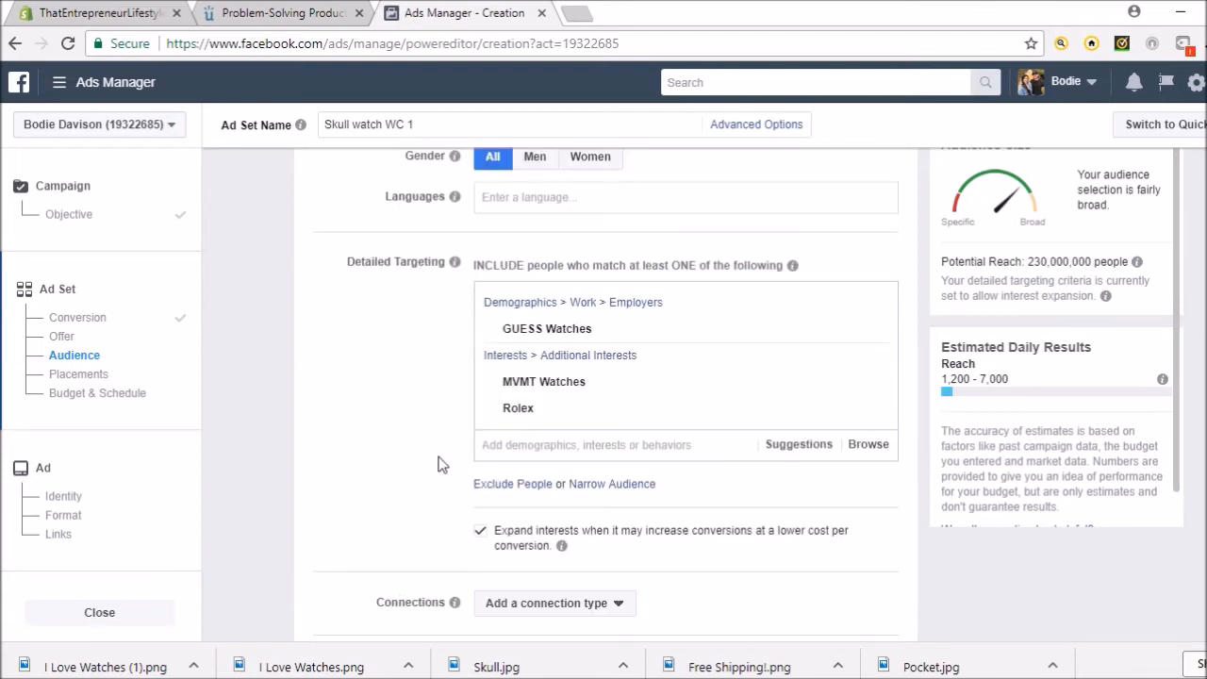
mouse_move(591, 332)
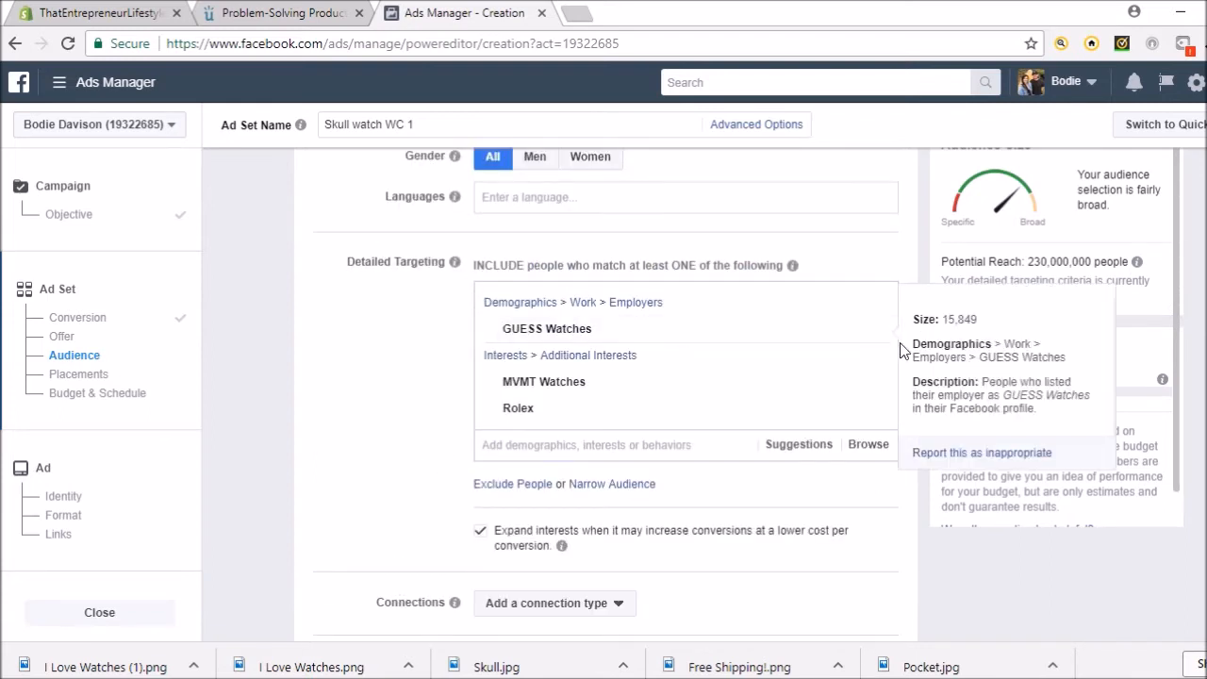
click(874, 331)
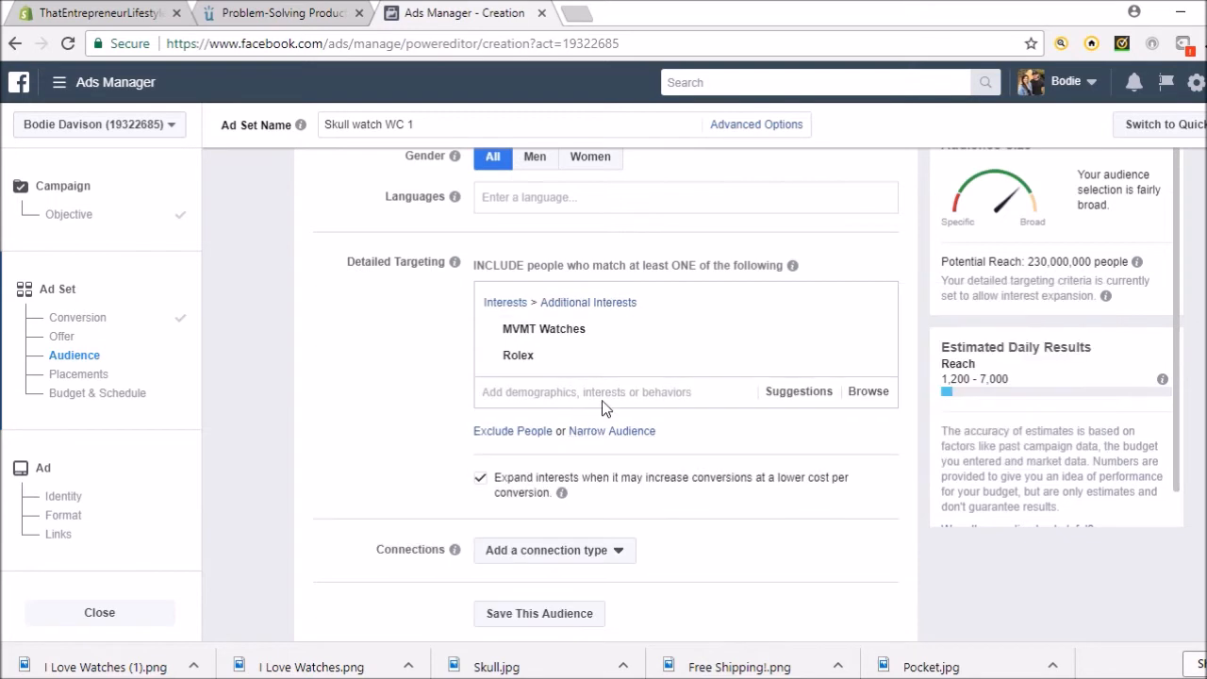
Step: Search the detailed targeting for "guess wat" and add the guess watches entry categorized as an interest
click(604, 391)
text(guess wat)
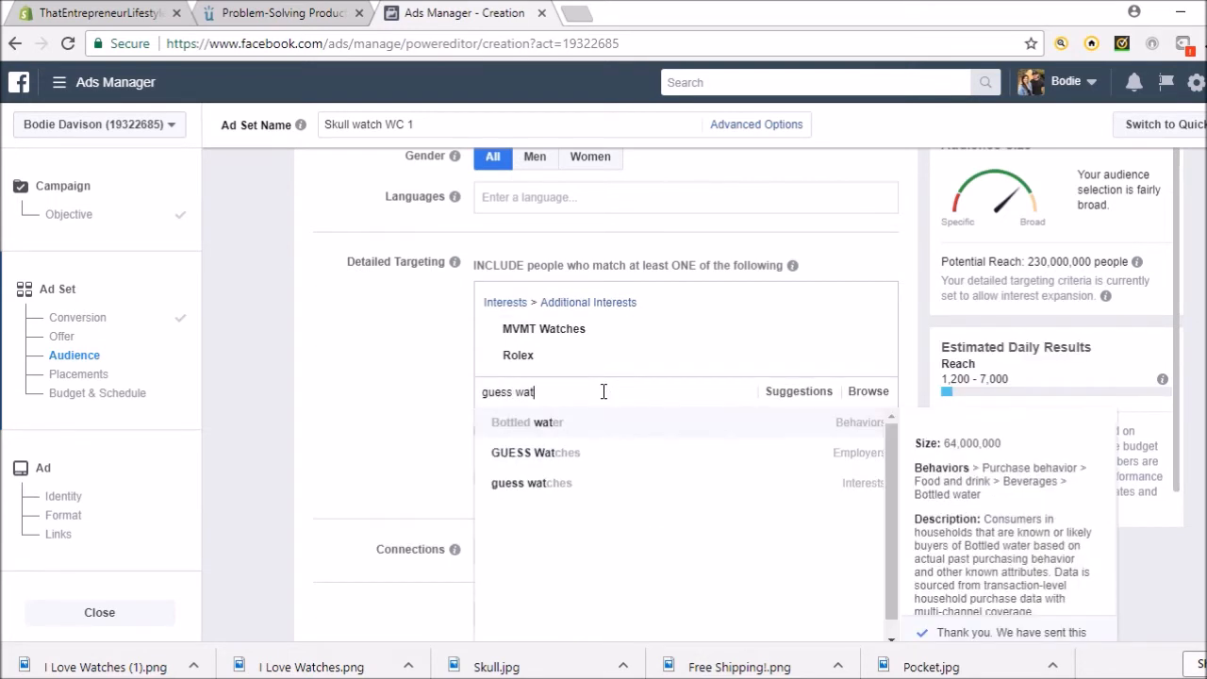
click(686, 498)
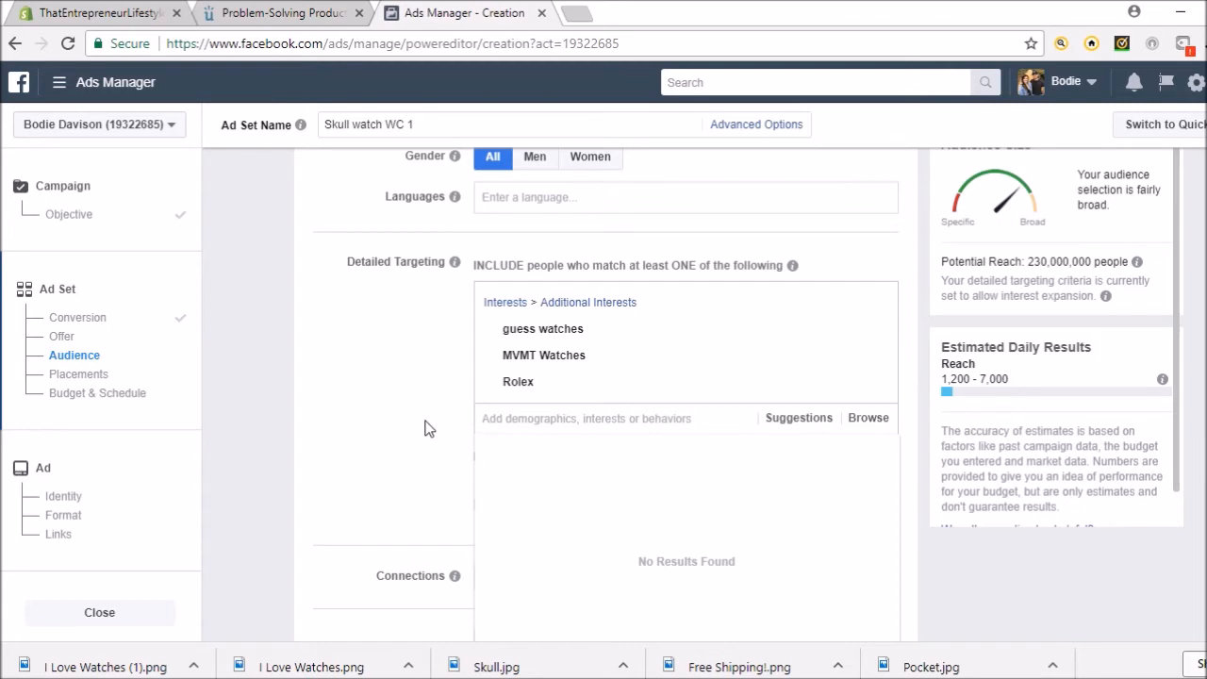
scroll(427, 426, down, 1)
scroll(428, 427, up, 1)
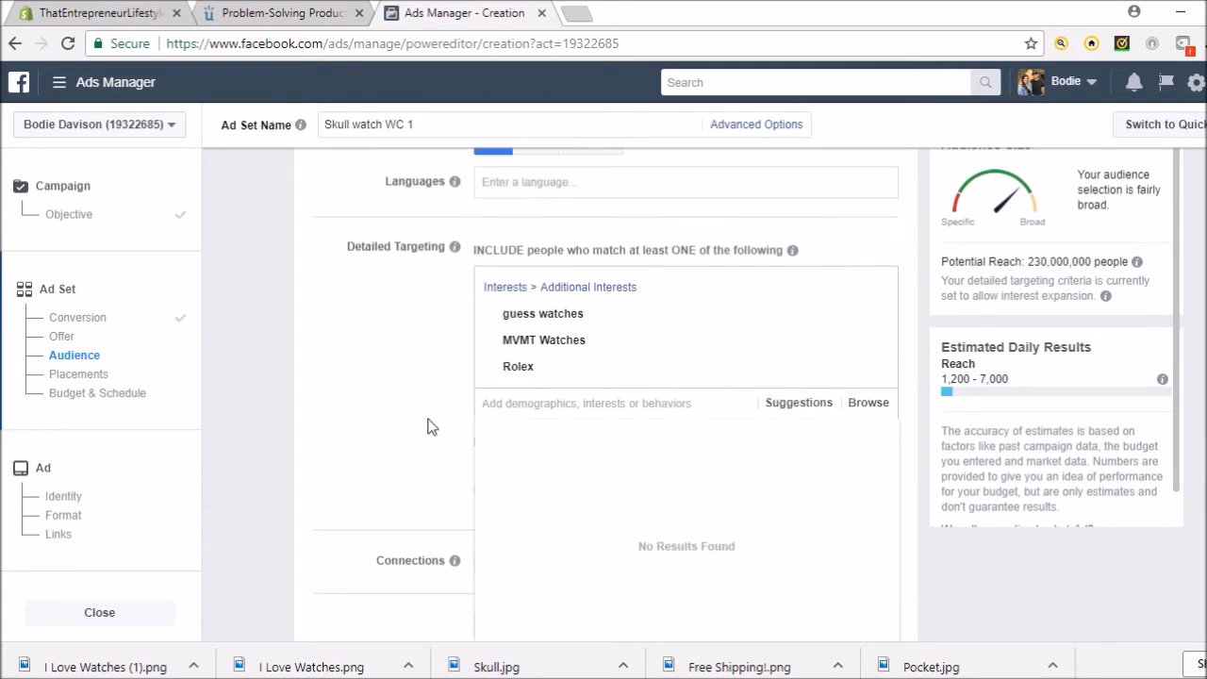
Step: Narrow the audience so people must also match the interest Skullgirls, found by searching for "skull"
scroll(434, 458, down, 2)
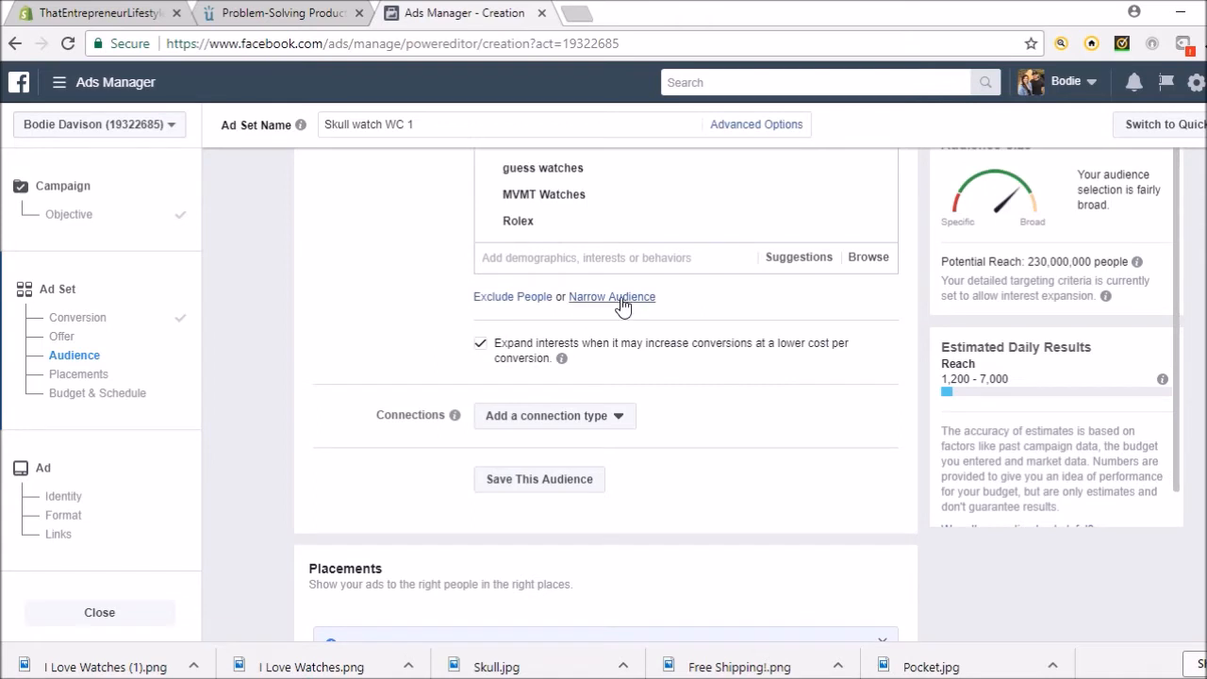
click(623, 298)
click(613, 325)
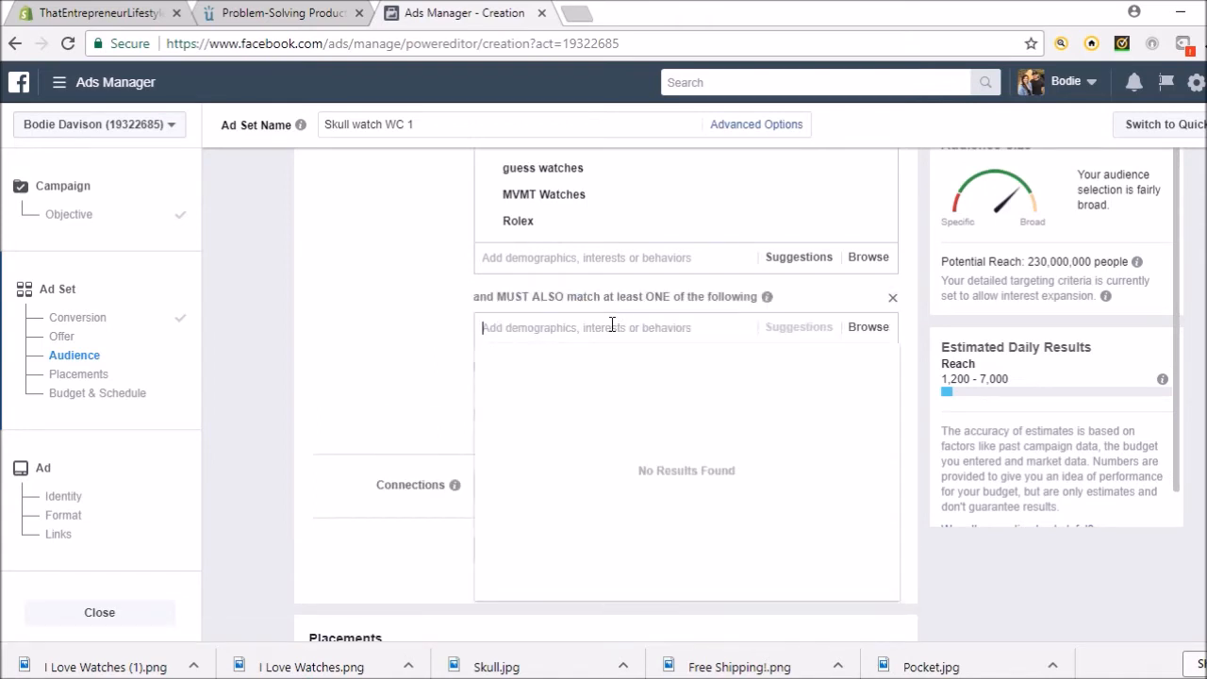
text(skull)
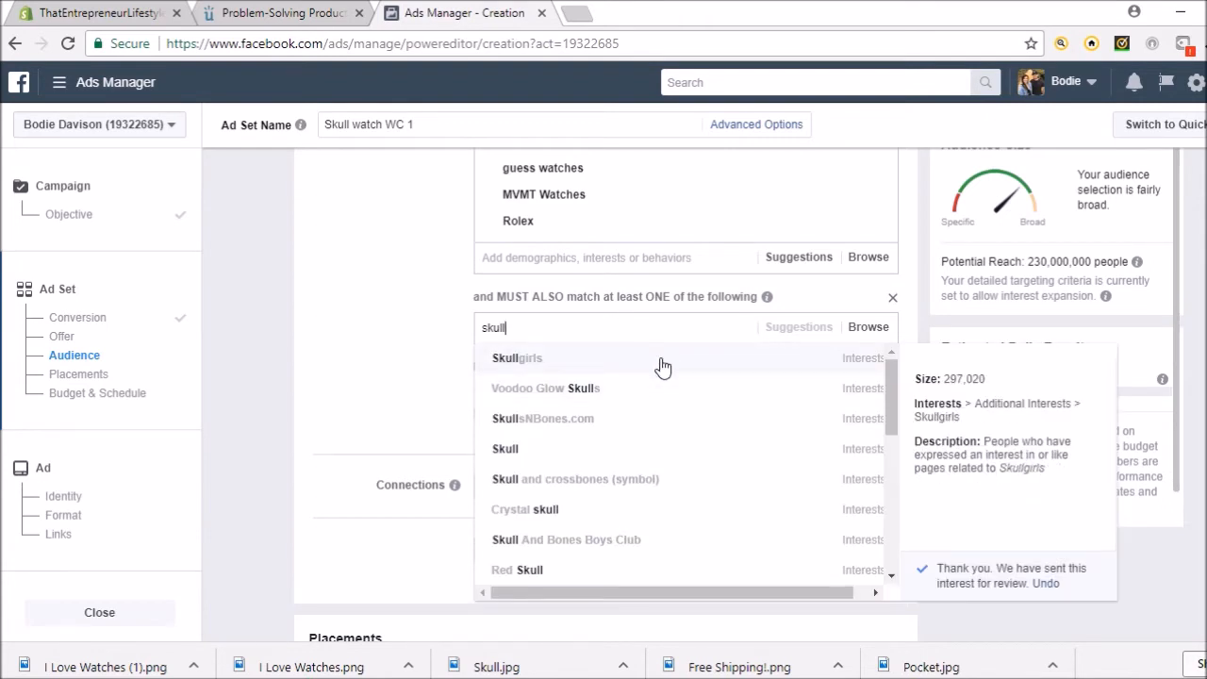
click(663, 366)
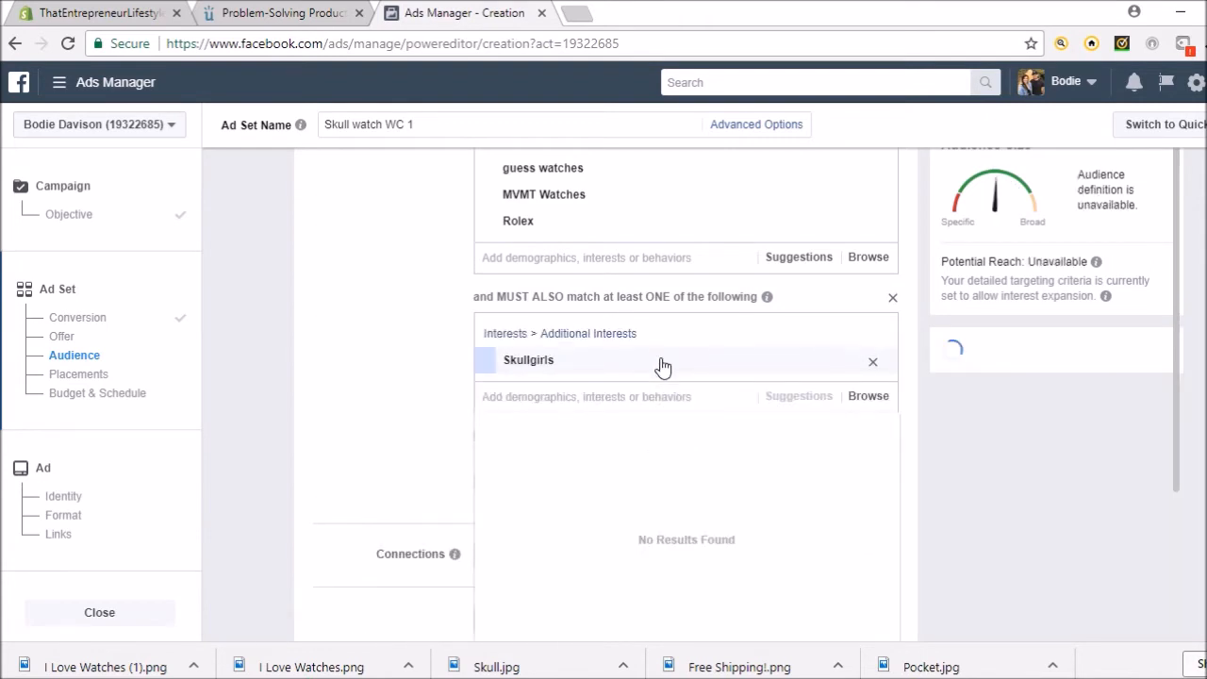
click(788, 404)
Step: Add TAG Heuer and G-Shock from the suggested interests to the first group of included watch interests
click(789, 262)
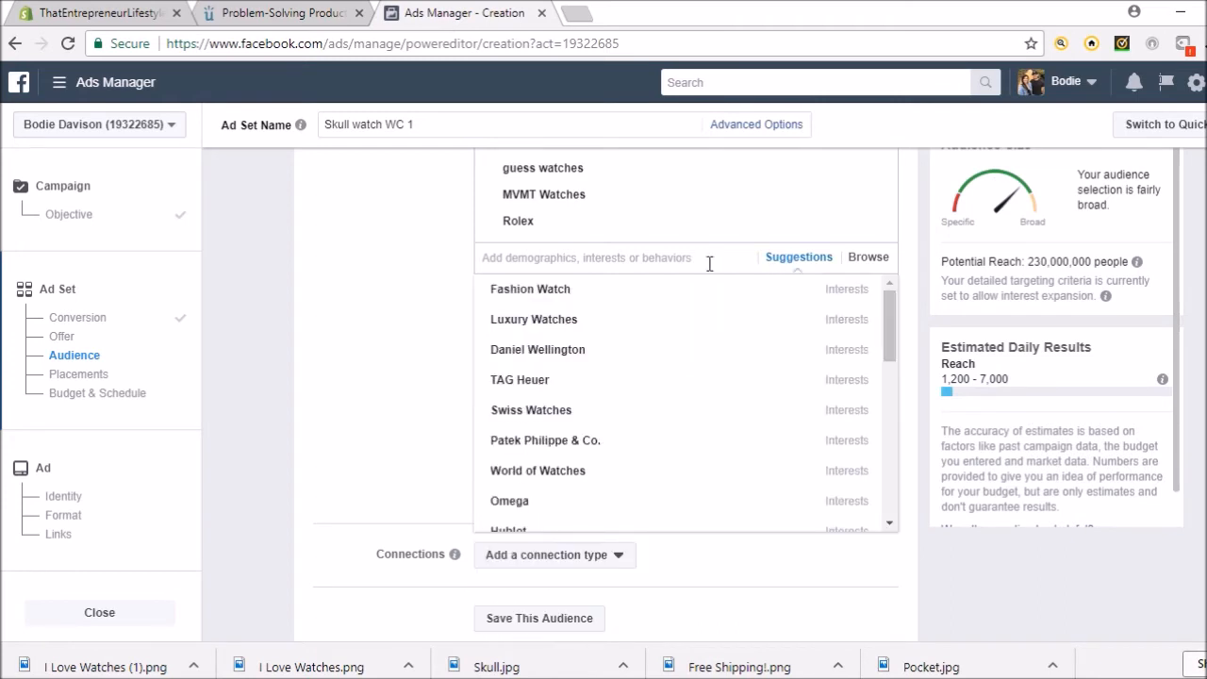
click(557, 382)
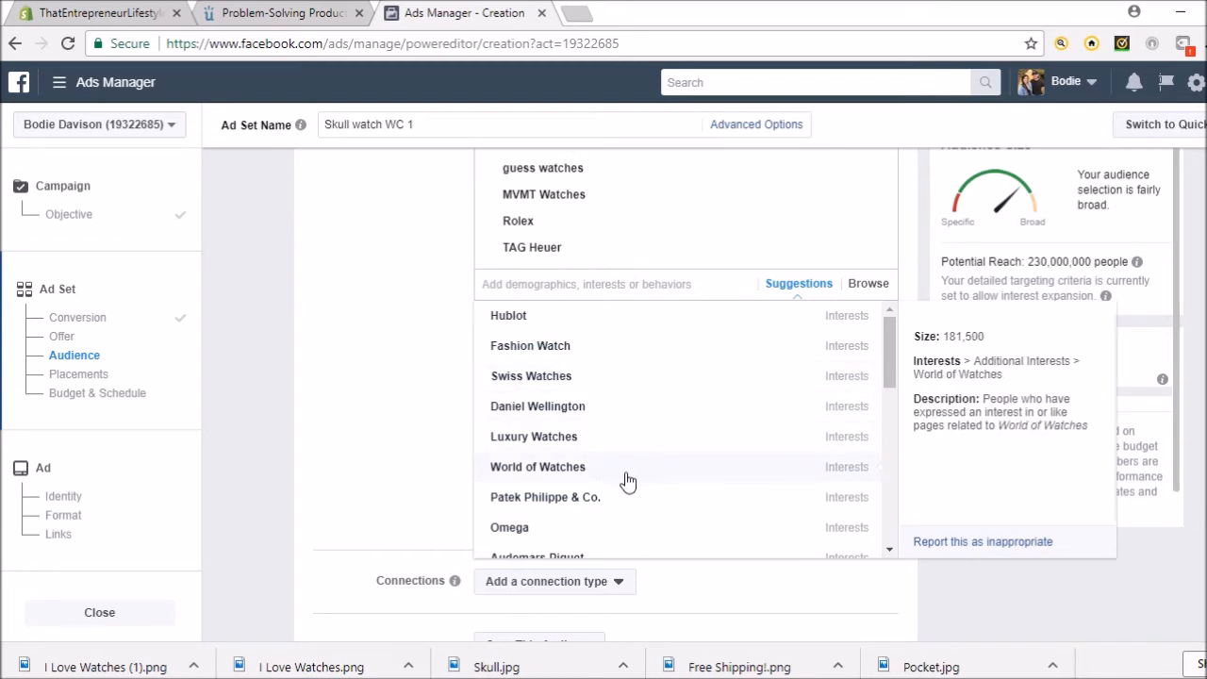
scroll(652, 512, down, 1)
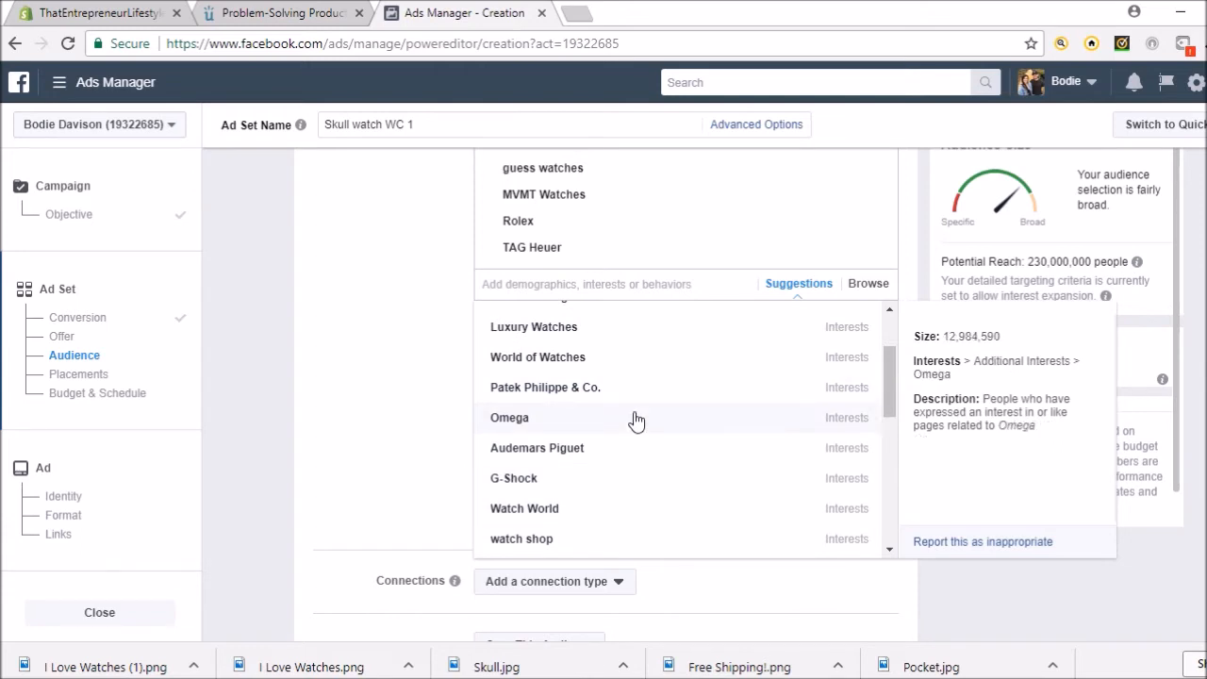
click(649, 481)
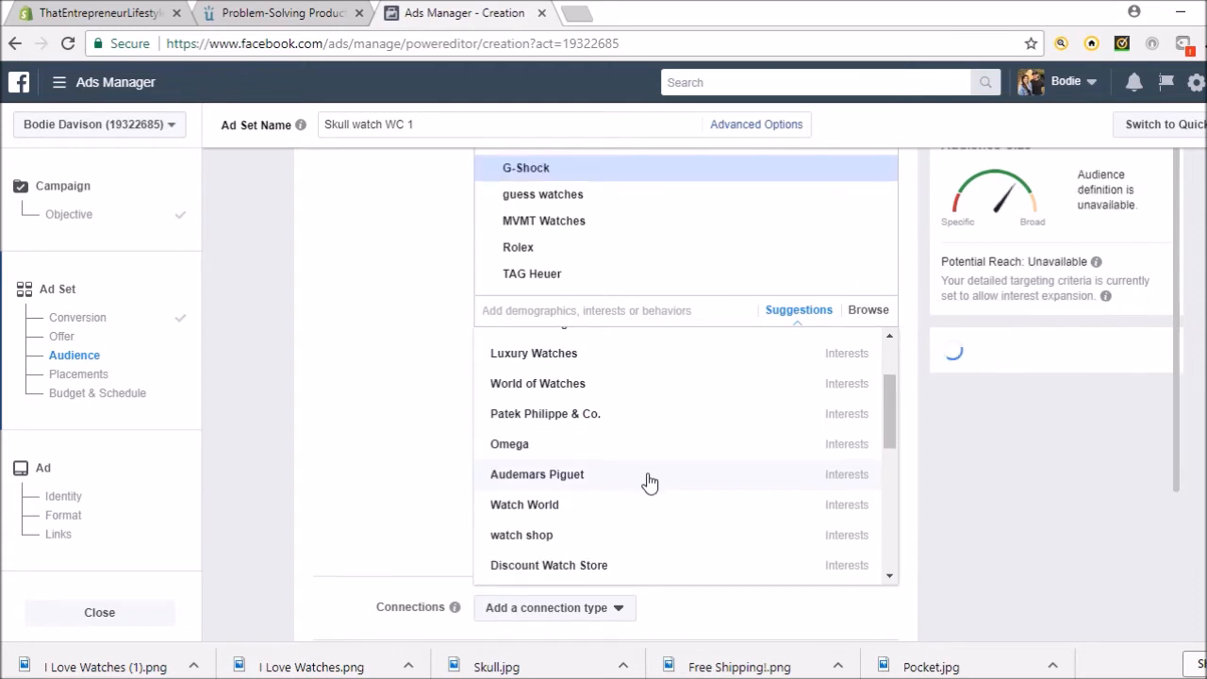
click(422, 442)
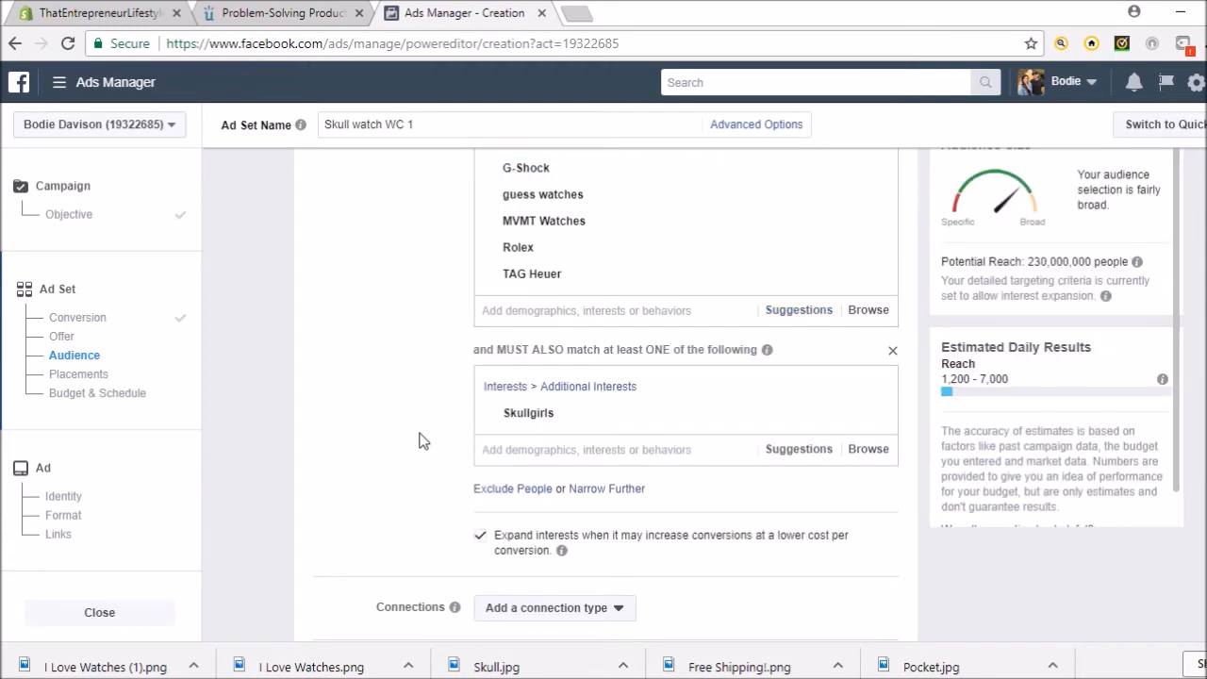
Step: Add Skull art, Obsessed With Skulls and Sugar skull from the suggested interests to the must-also-match group
click(669, 450)
click(792, 460)
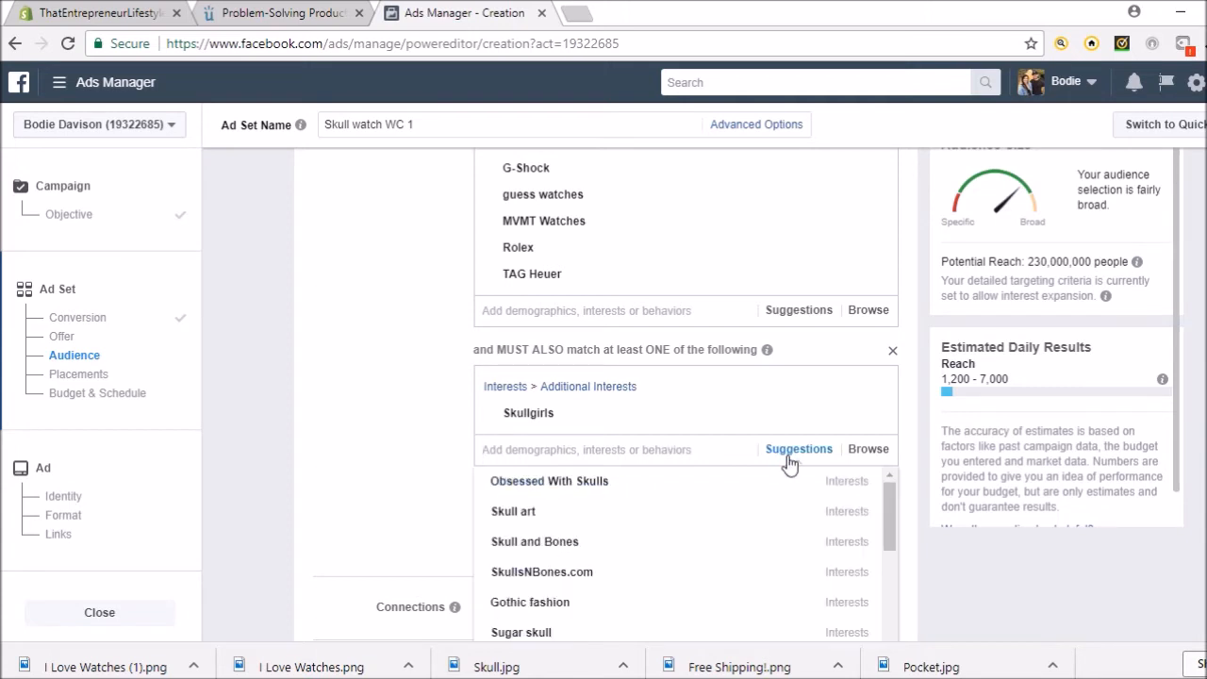
mouse_move(663, 521)
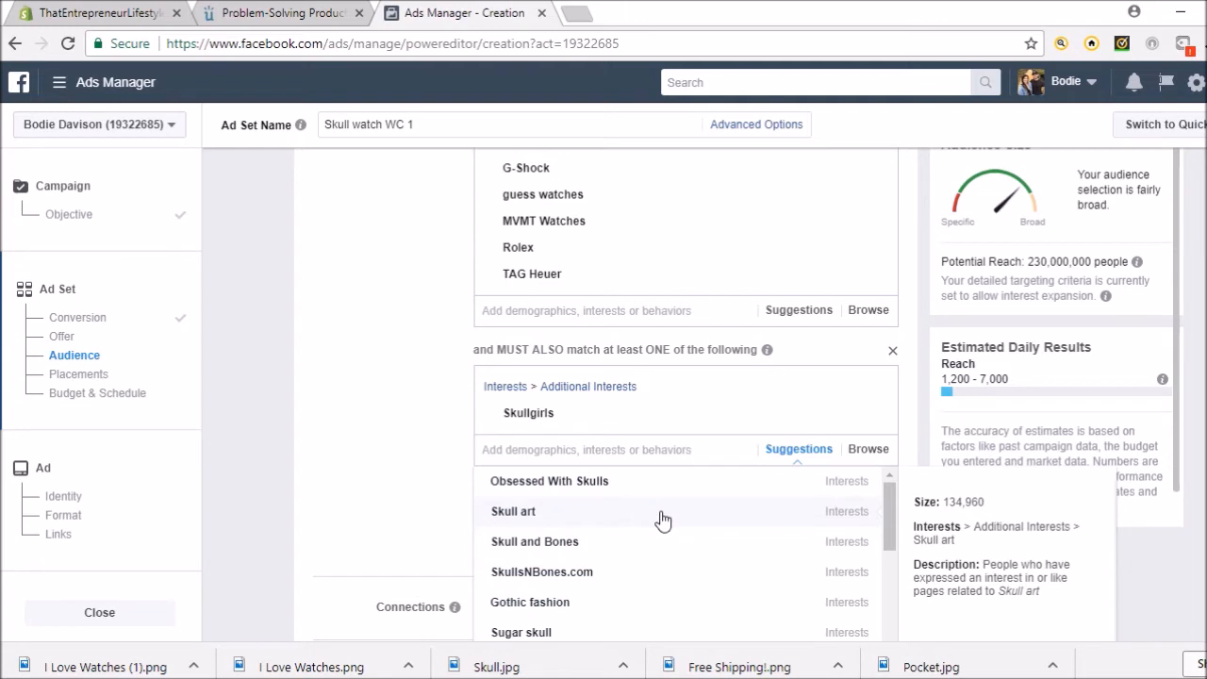
click(663, 514)
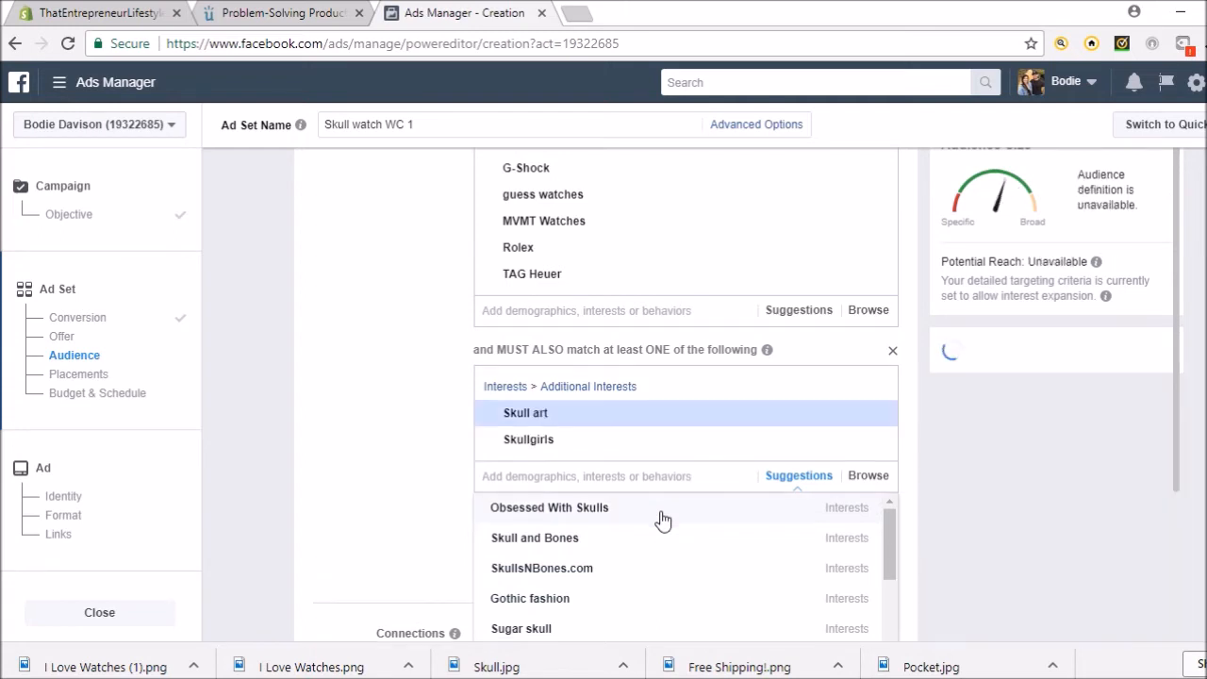
click(677, 515)
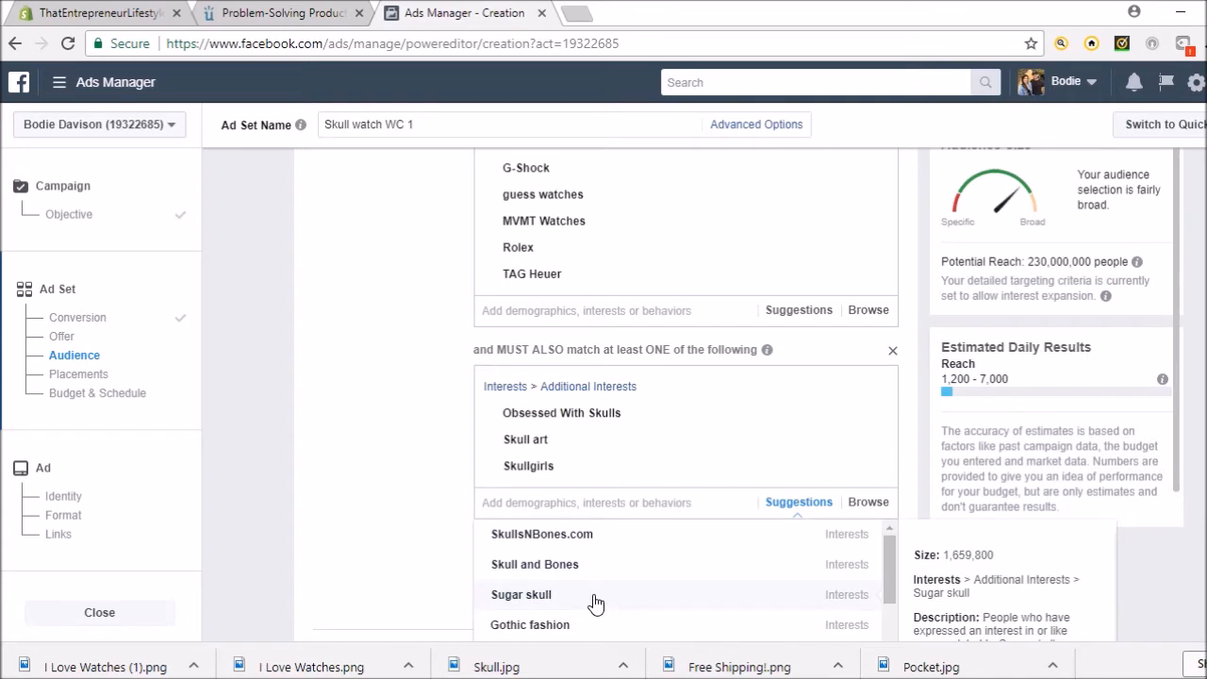
click(595, 594)
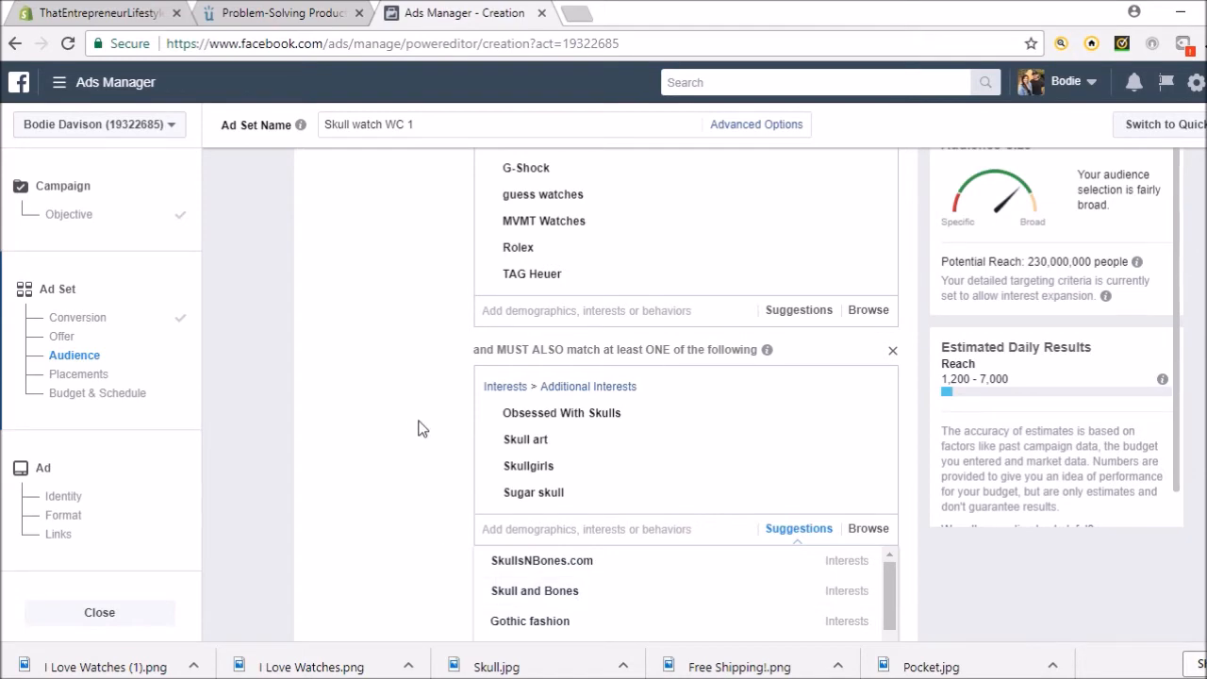
Step: Add the suggested interests Skull and Bones and Crystal skull to the must-also-match group
scroll(418, 426, up, 2)
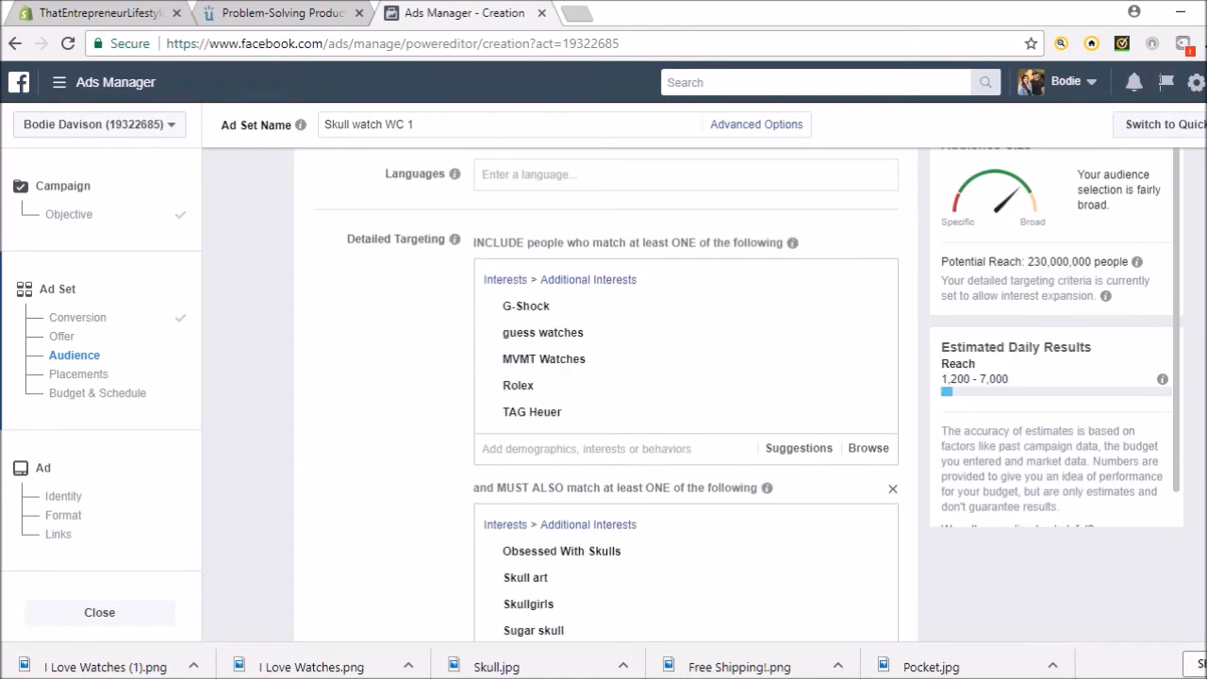
scroll(604, 378, up, 10)
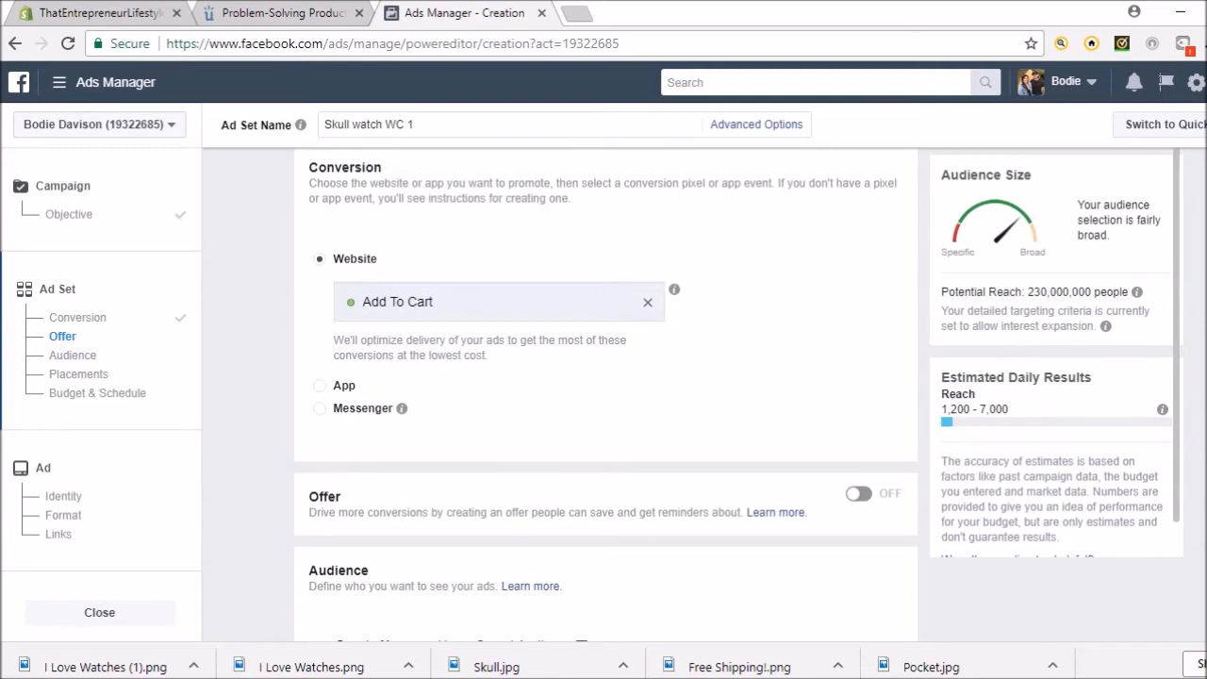
scroll(604, 377, down, 2)
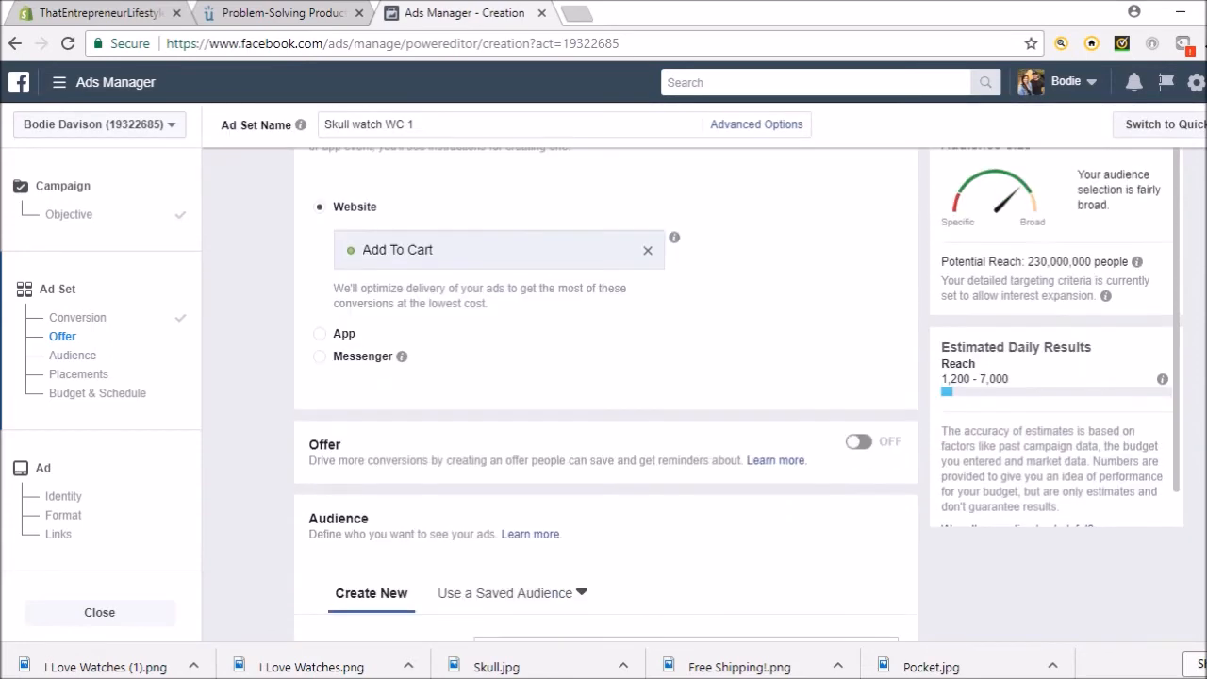
scroll(603, 377, down, 4)
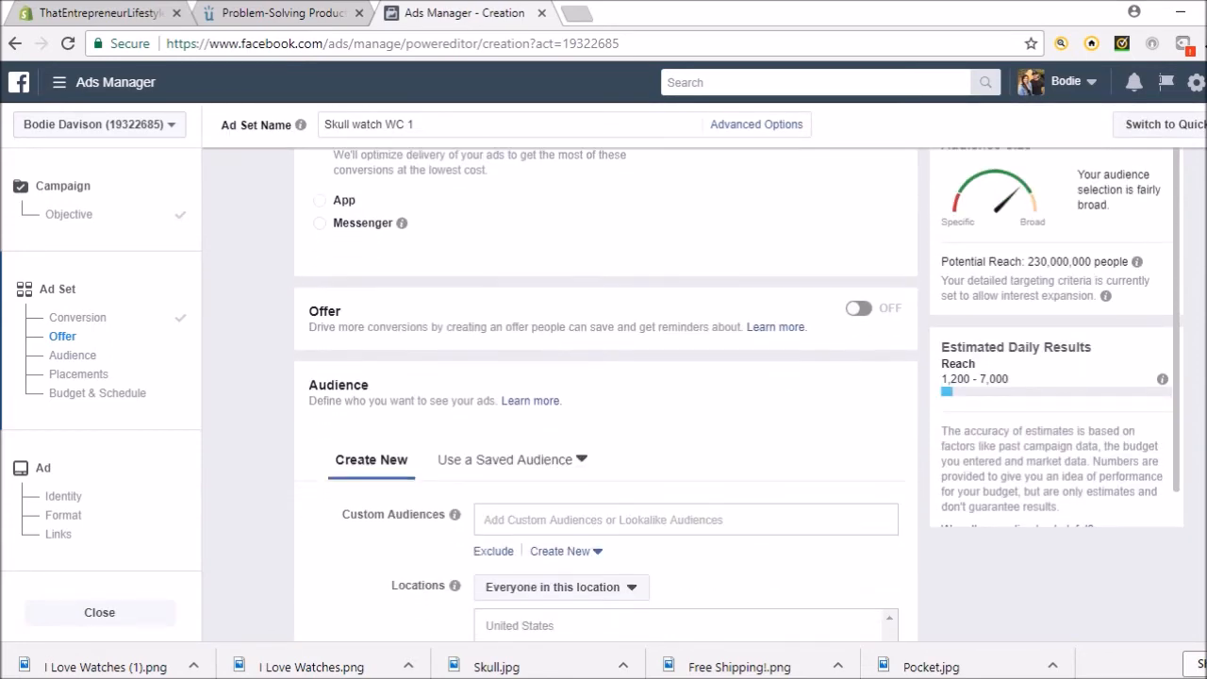
scroll(604, 377, down, 10)
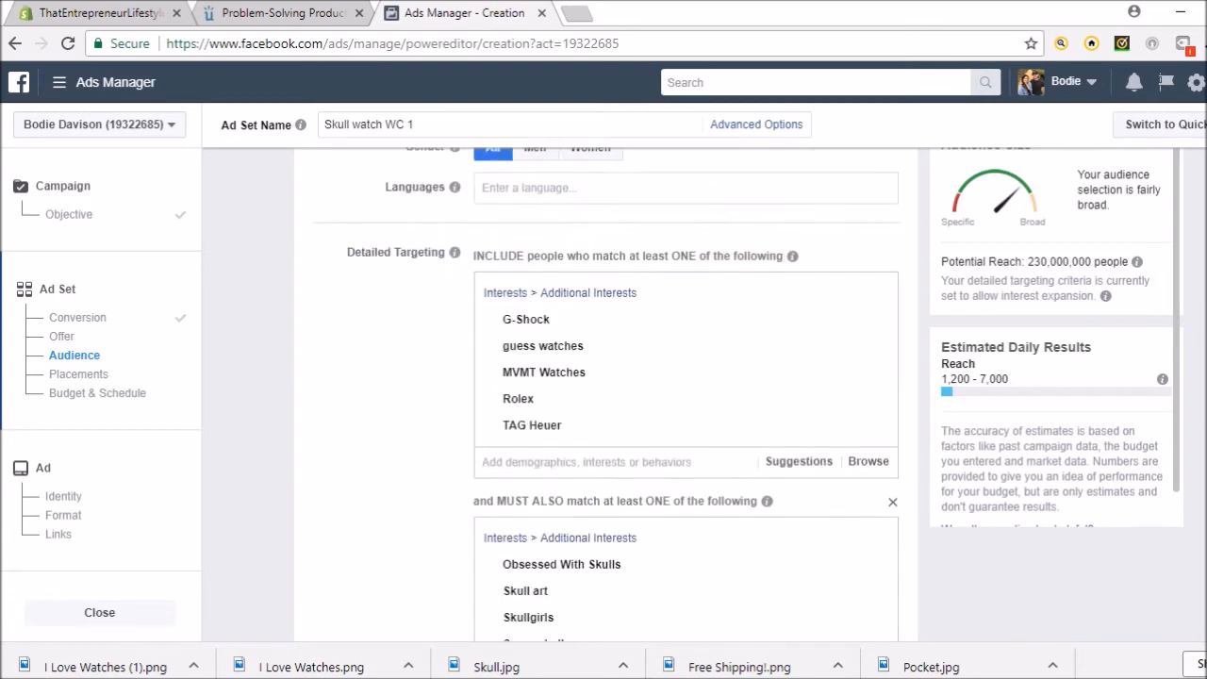
click(711, 404)
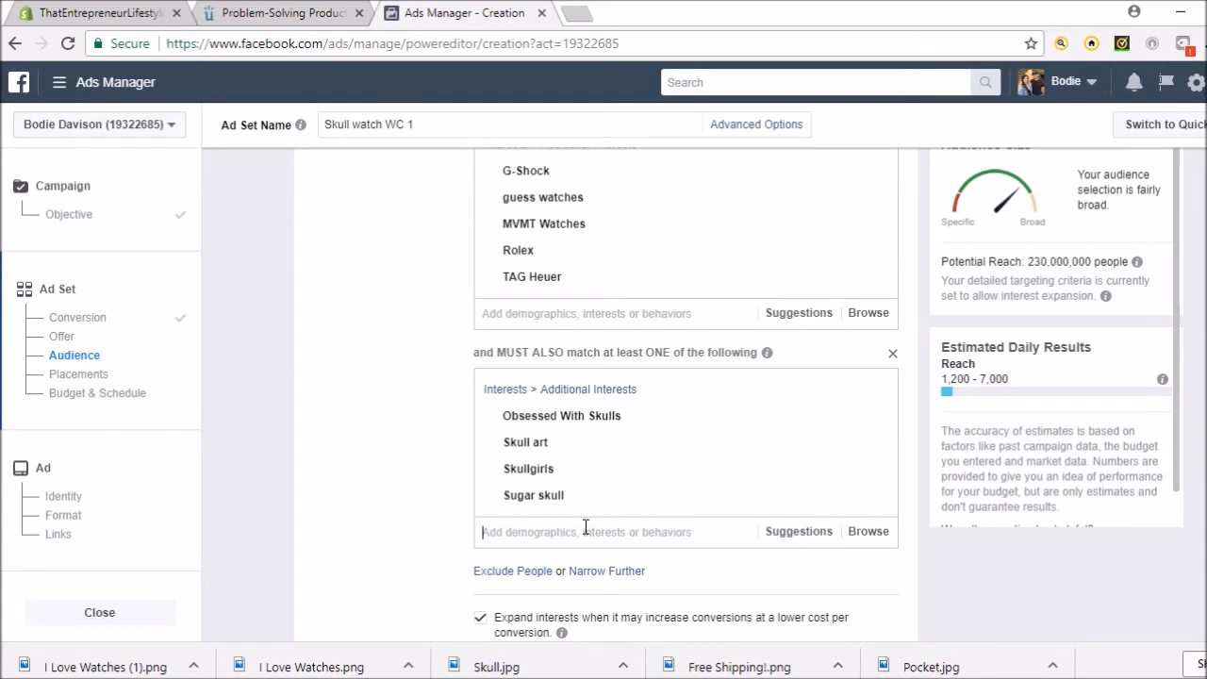
click(792, 531)
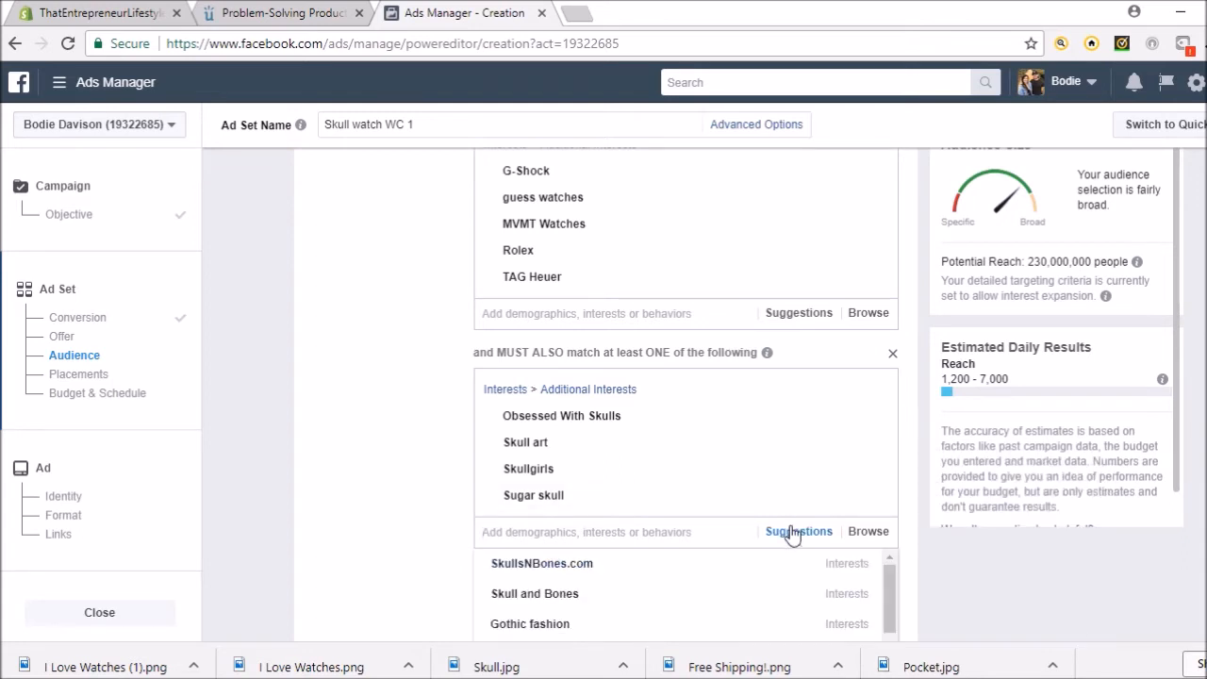
click(644, 595)
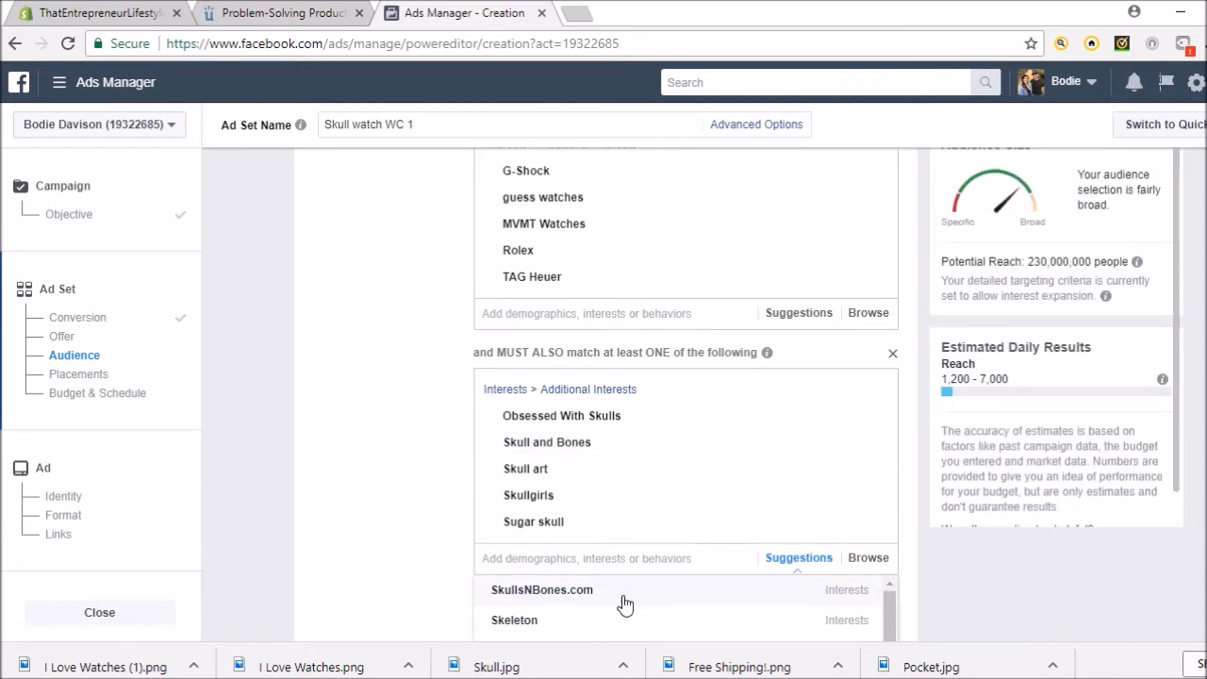
scroll(647, 598, down, 3)
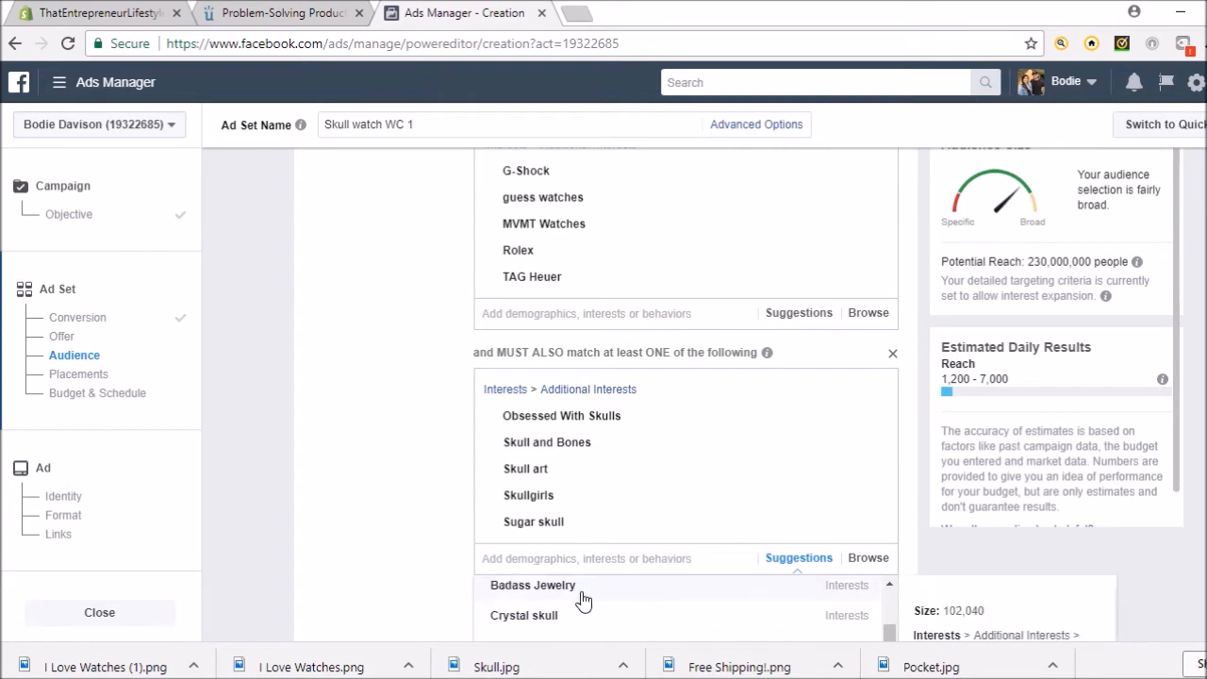
scroll(368, 462, down, 3)
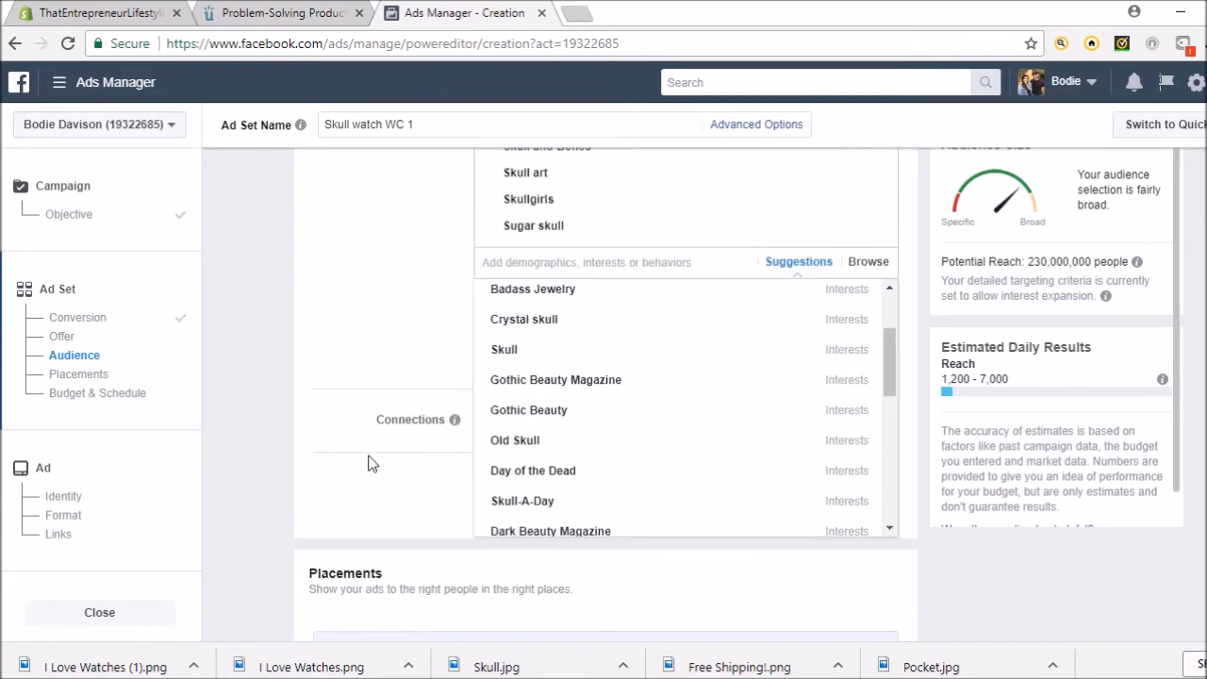
click(658, 321)
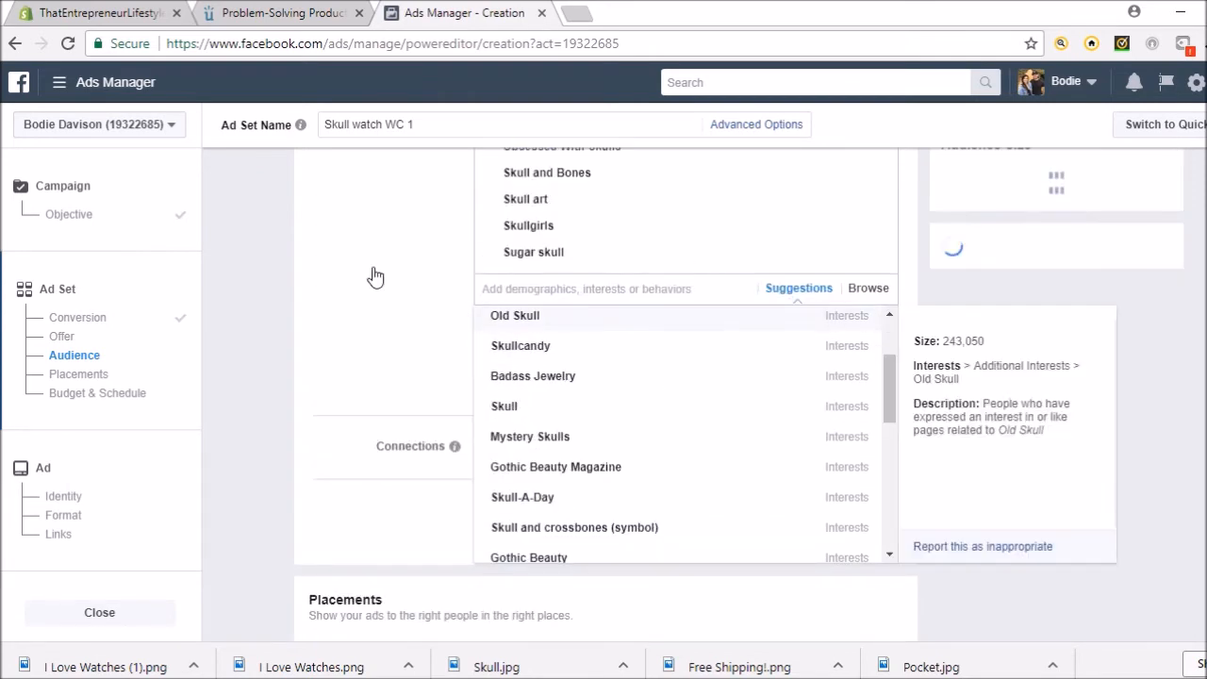
scroll(395, 289, up, 2)
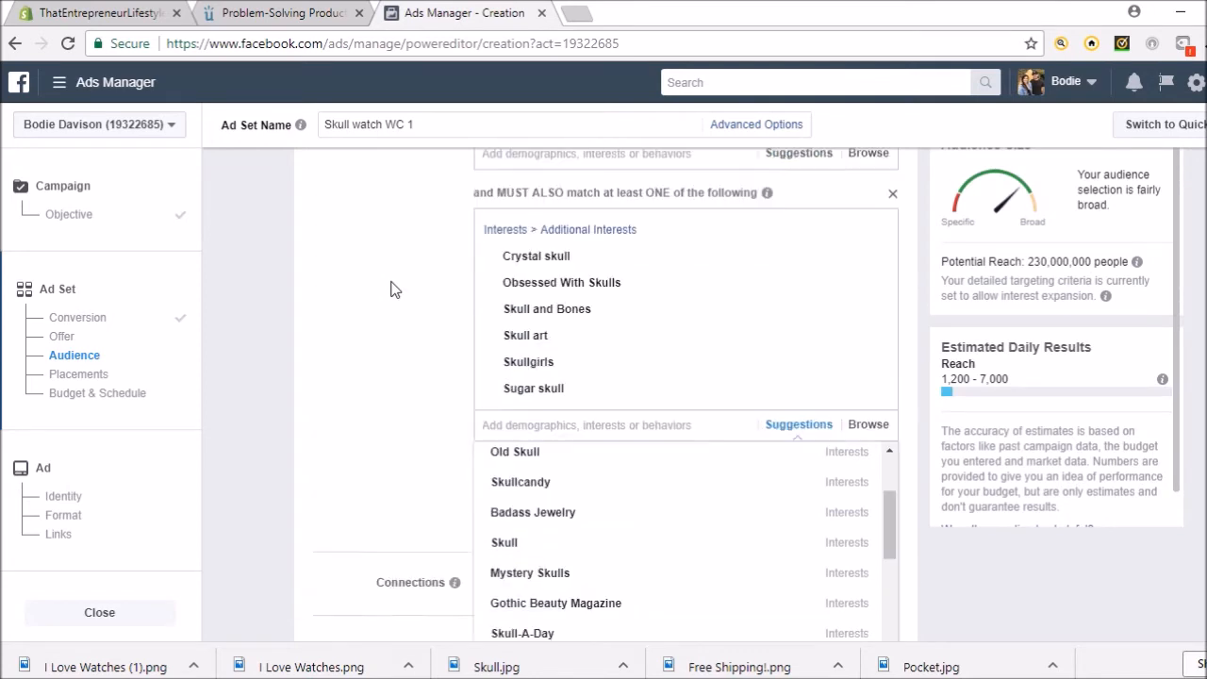
click(408, 373)
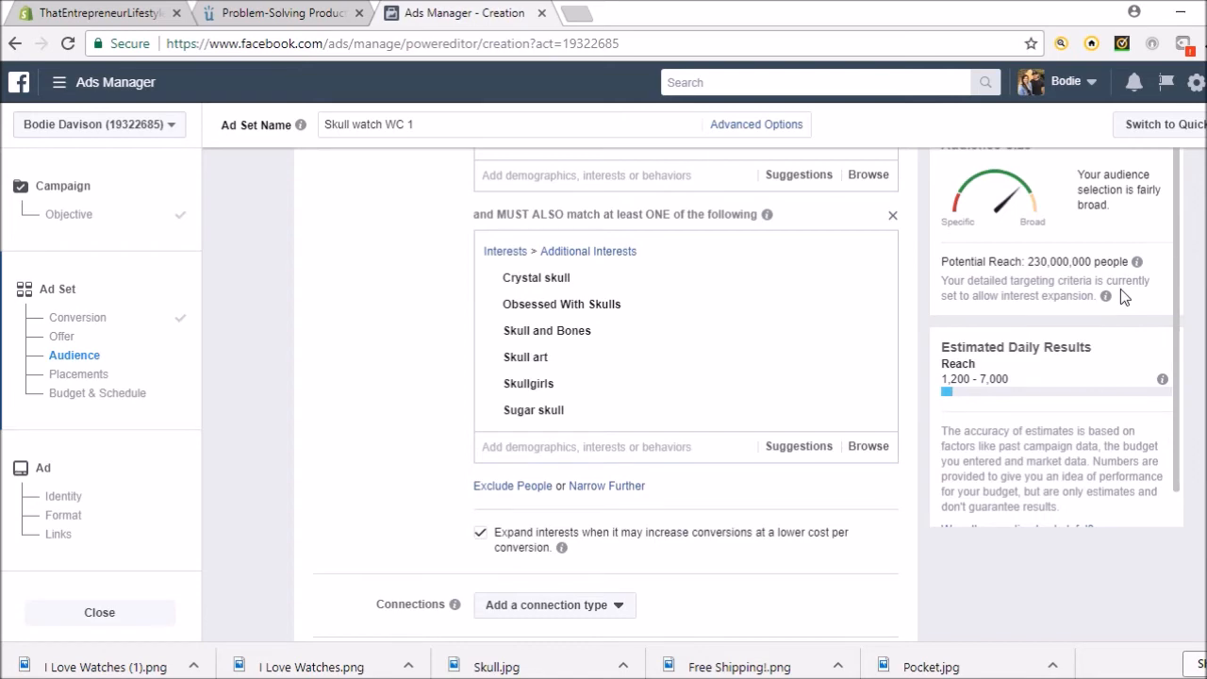
Step: Set the audience's maximum age to 45
scroll(1200, 375, up, 10)
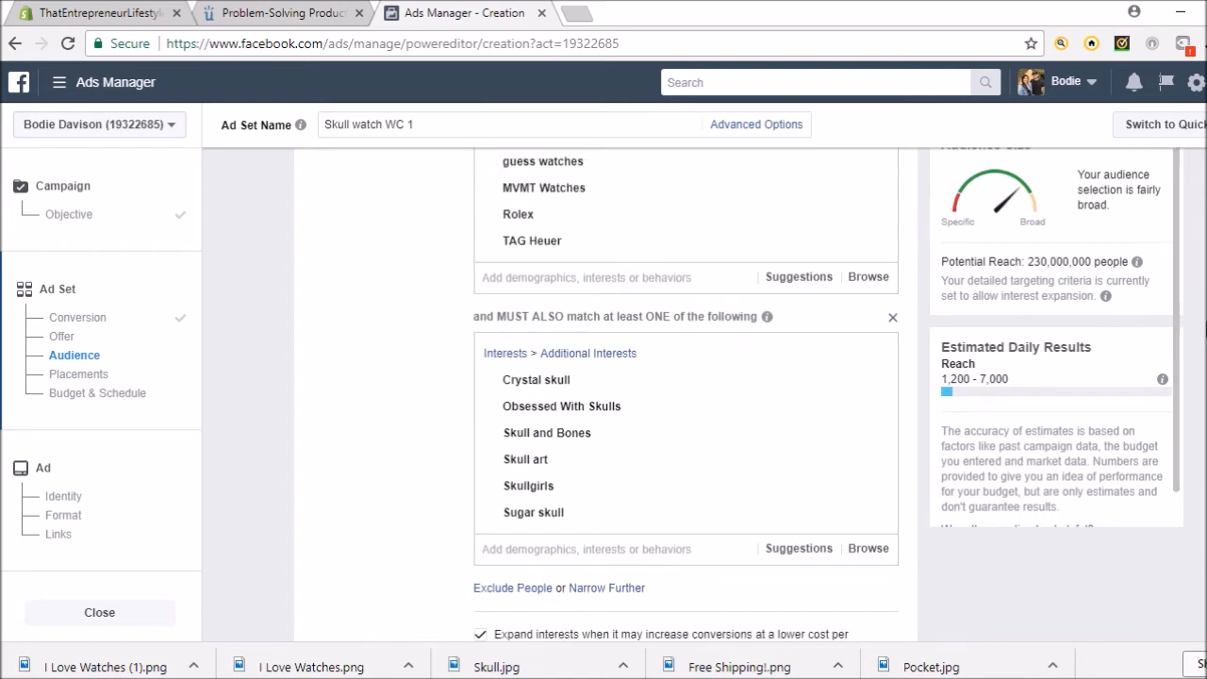
scroll(1204, 327, up, 5)
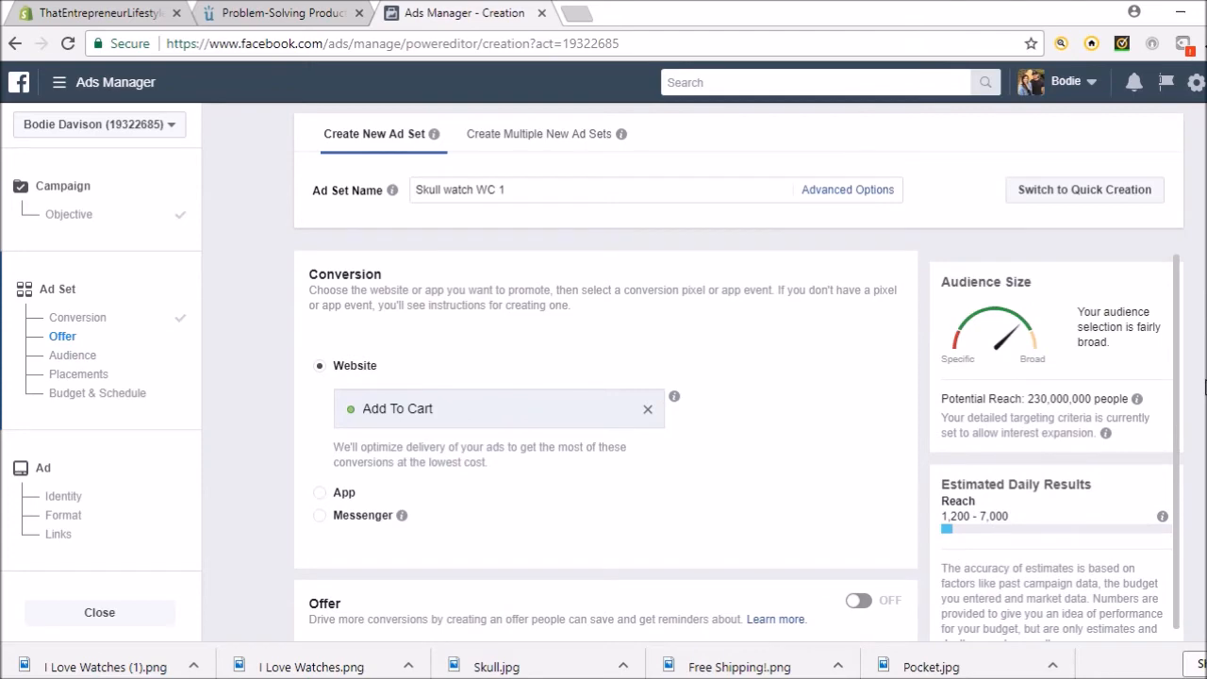
scroll(1178, 418, down, 3)
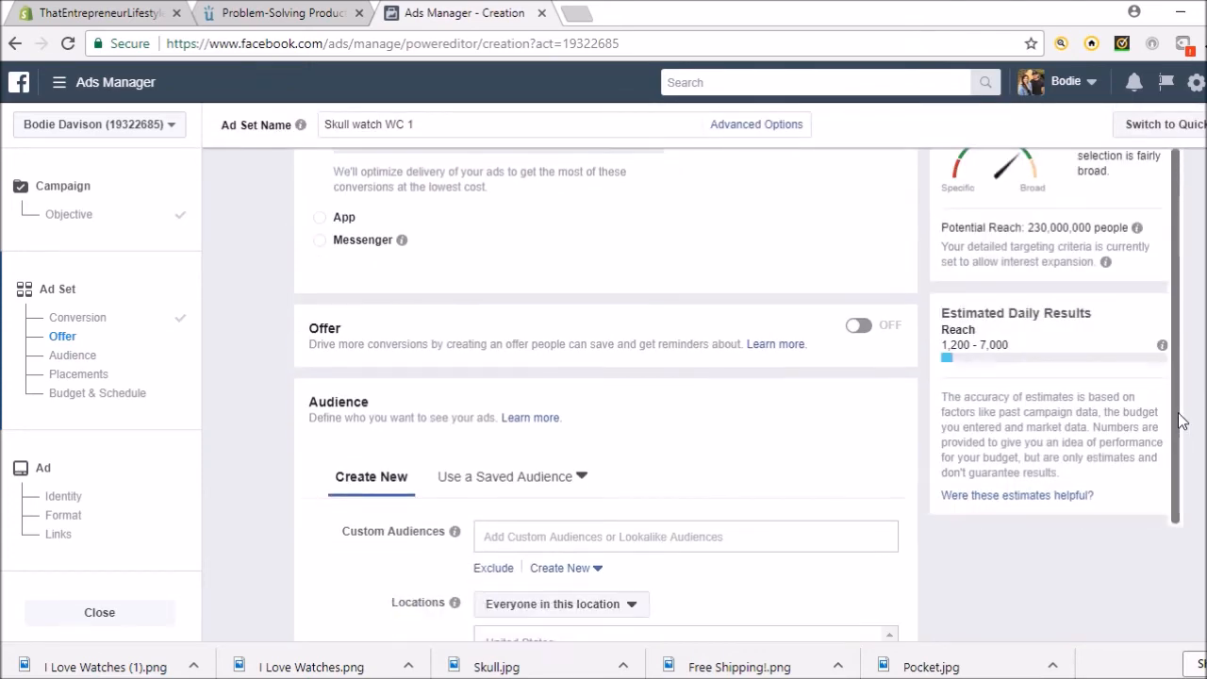
scroll(1179, 421, down, 6)
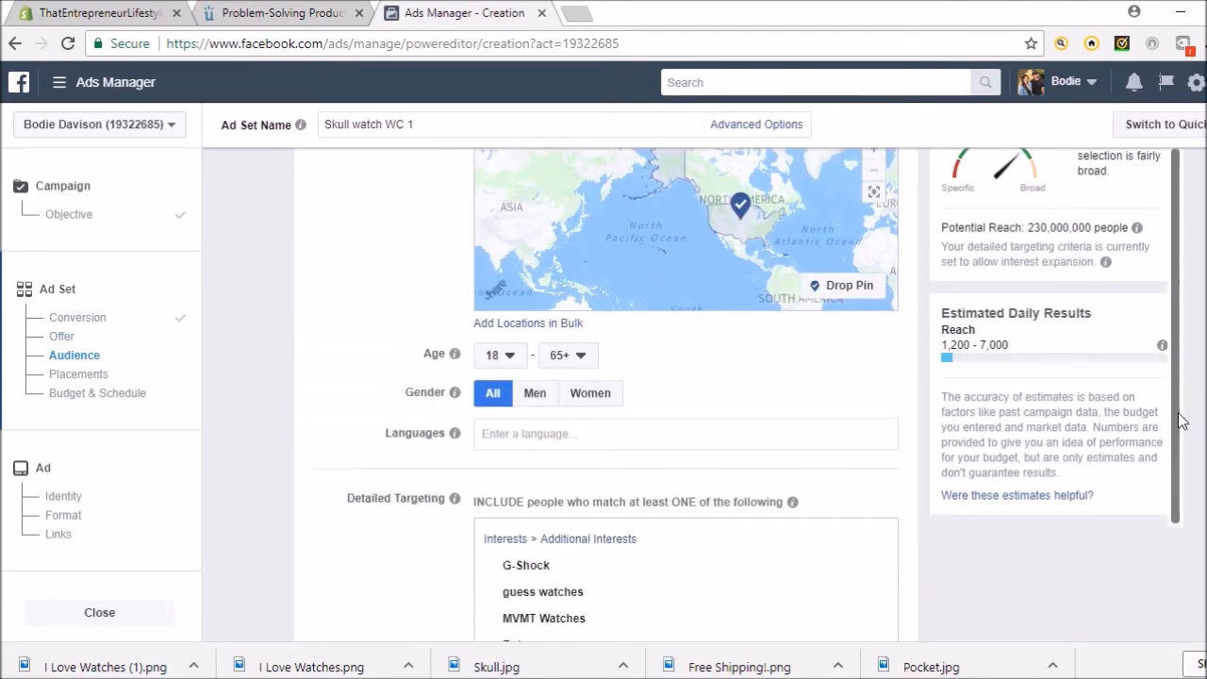
scroll(1179, 419, down, 2)
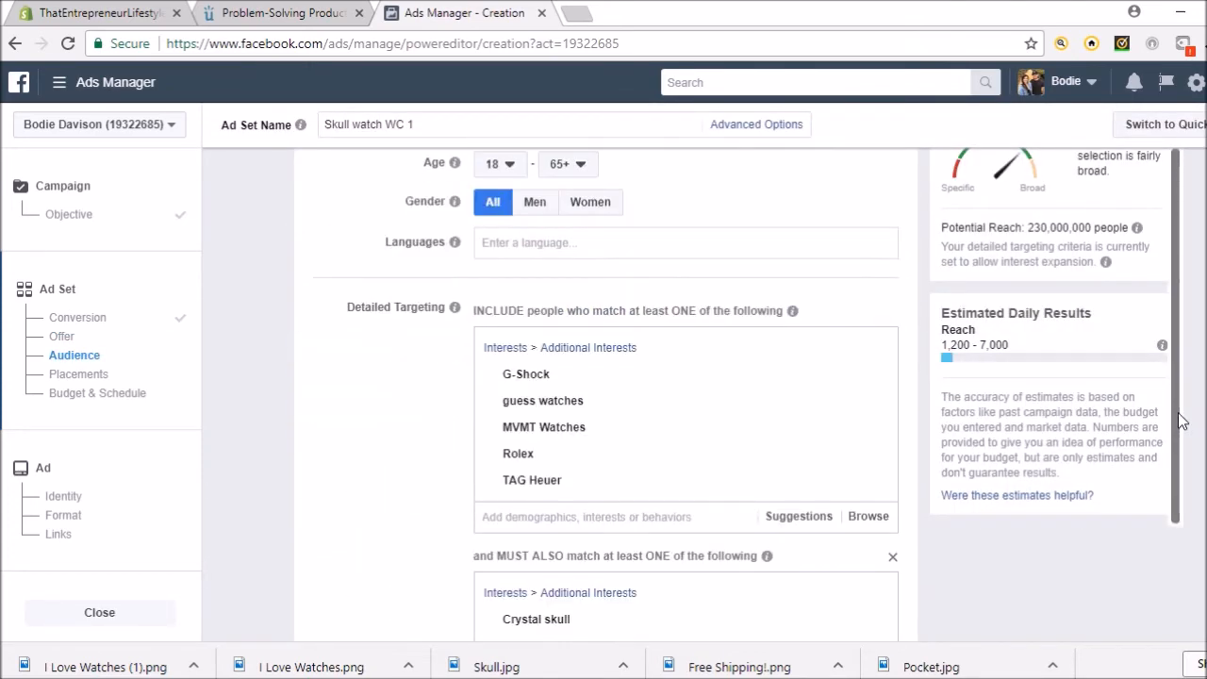
click(580, 167)
scroll(578, 250, up, 2)
scroll(579, 255, up, 2)
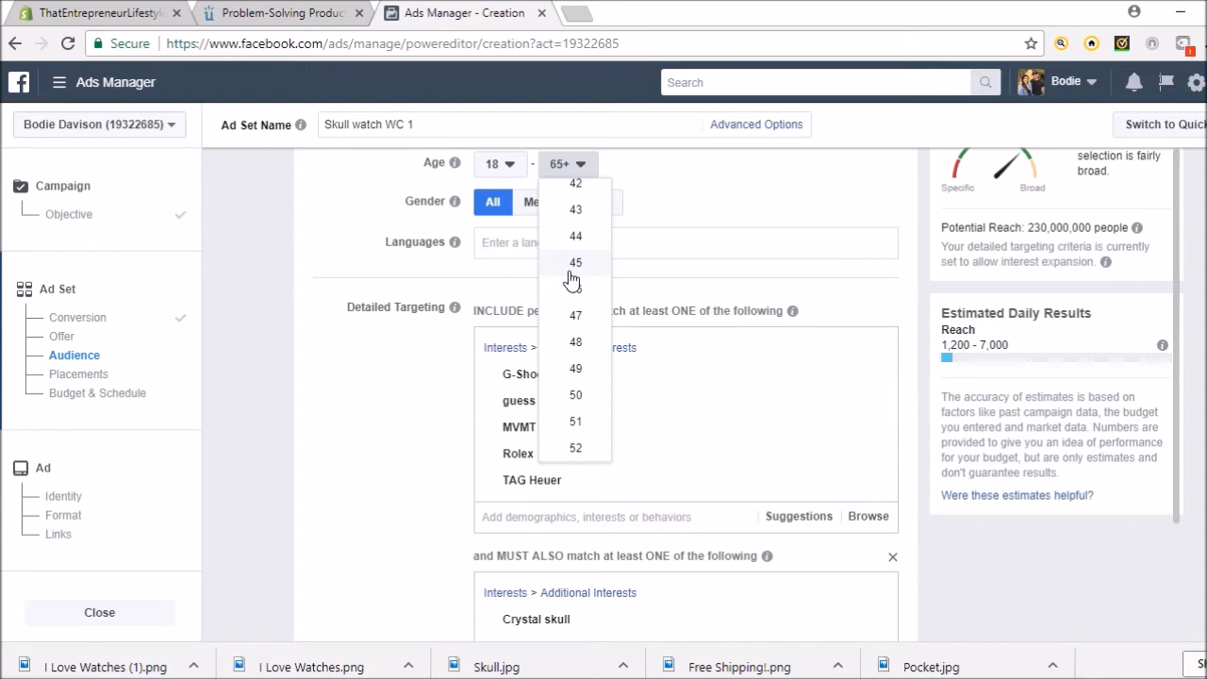
click(571, 269)
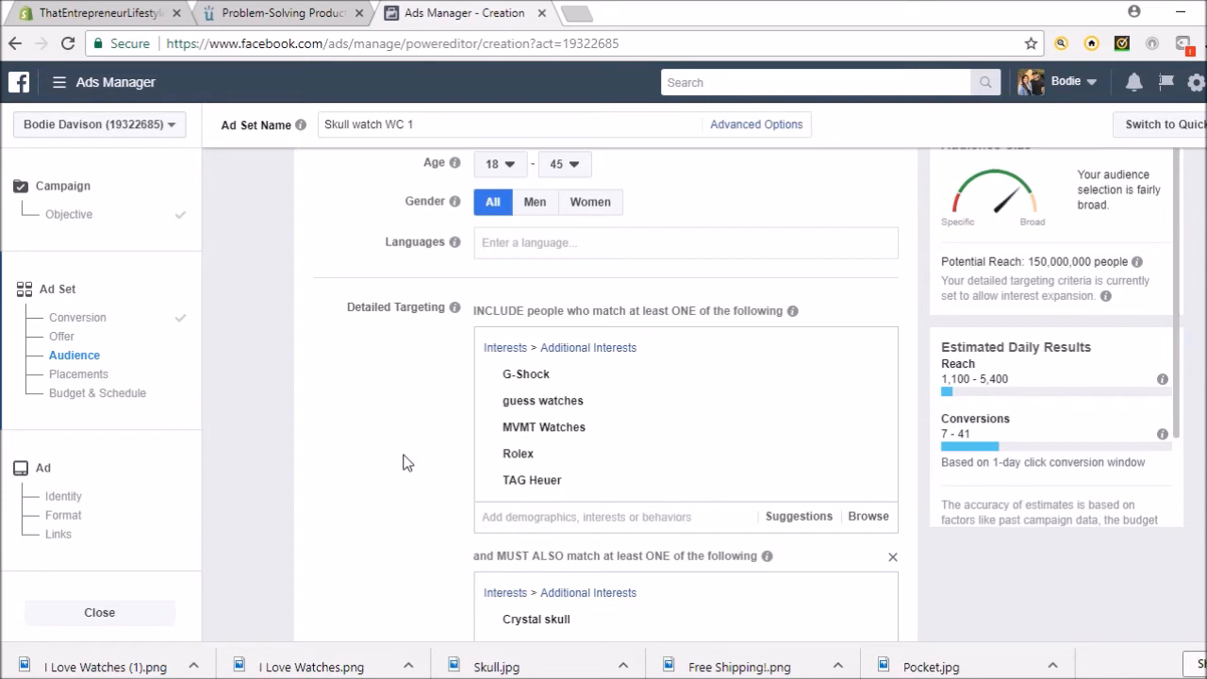
Step: Remove G-Shock from the included watch interests and add it back by searching for "g sh"
scroll(437, 467, down, 1)
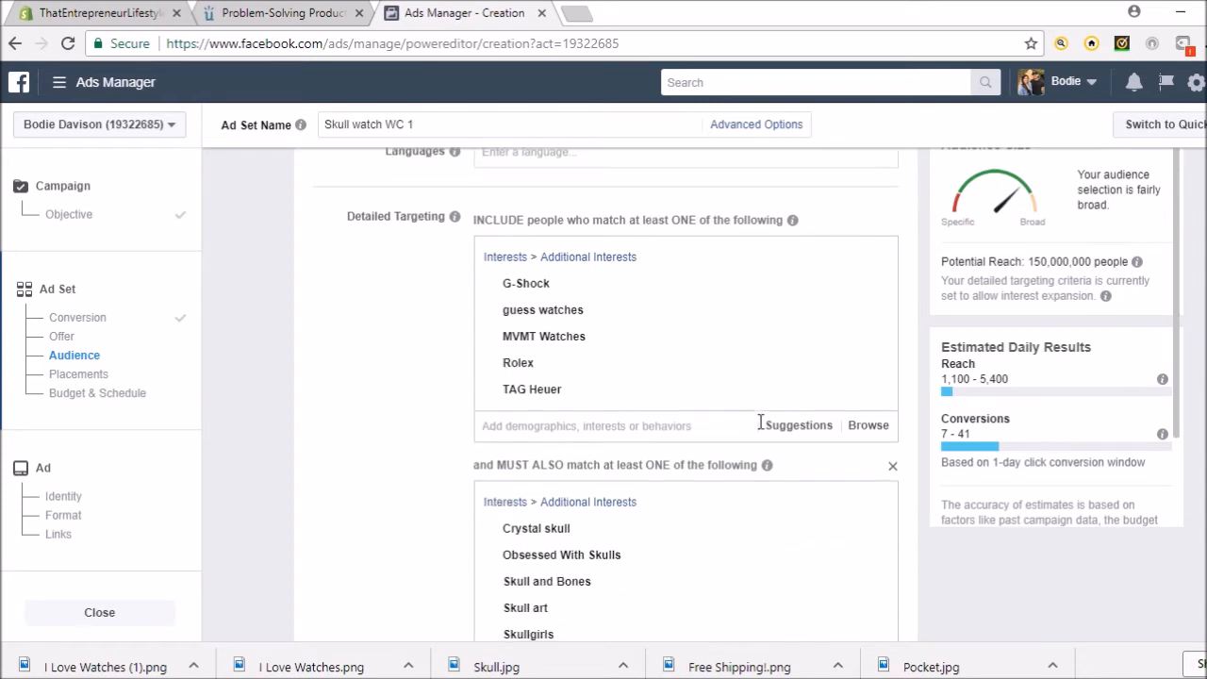
click(800, 426)
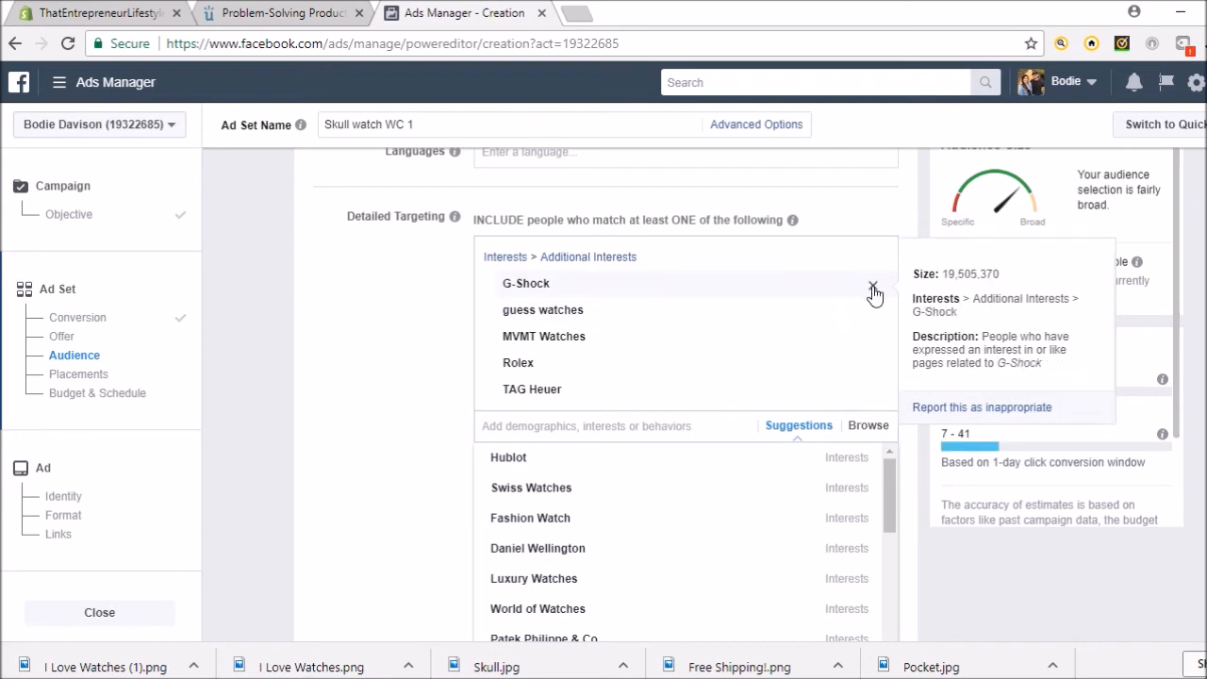
click(874, 287)
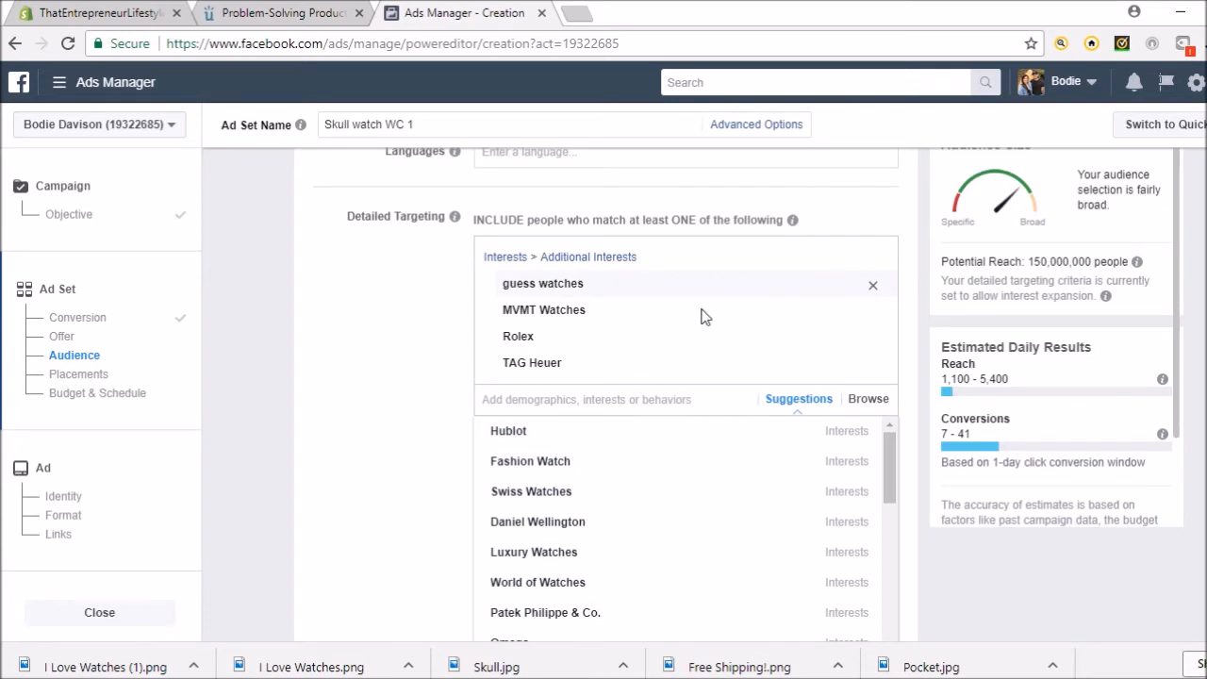
click(623, 399)
text(g sh)
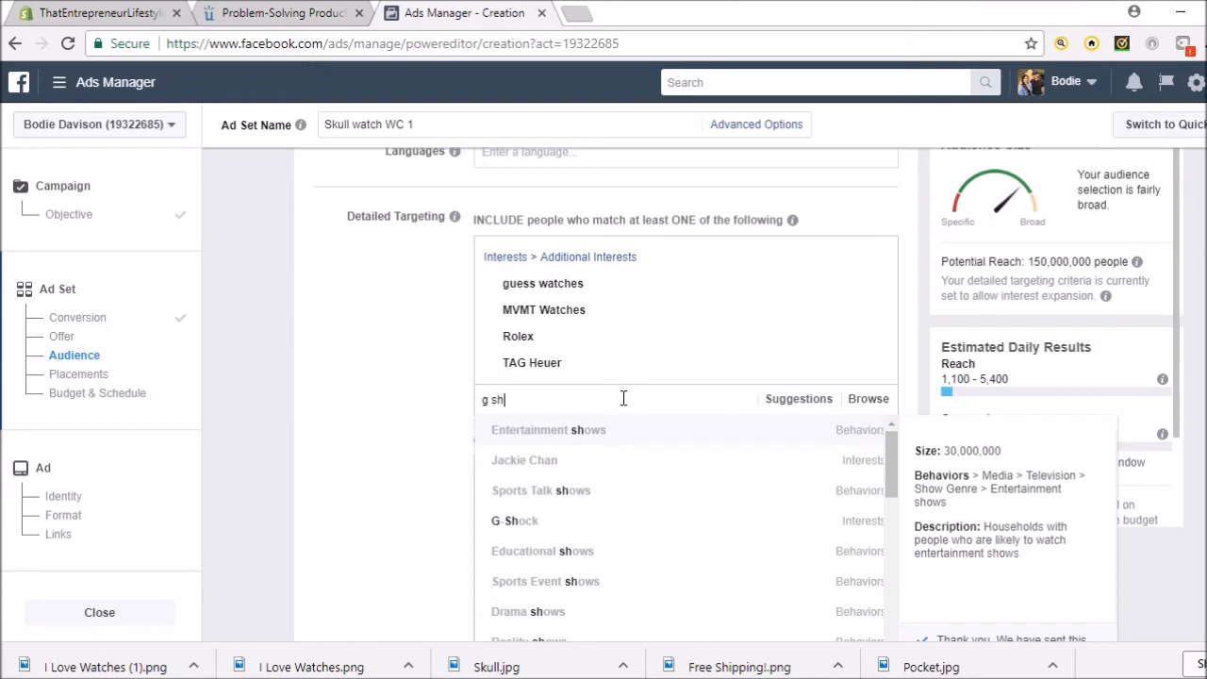
click(608, 529)
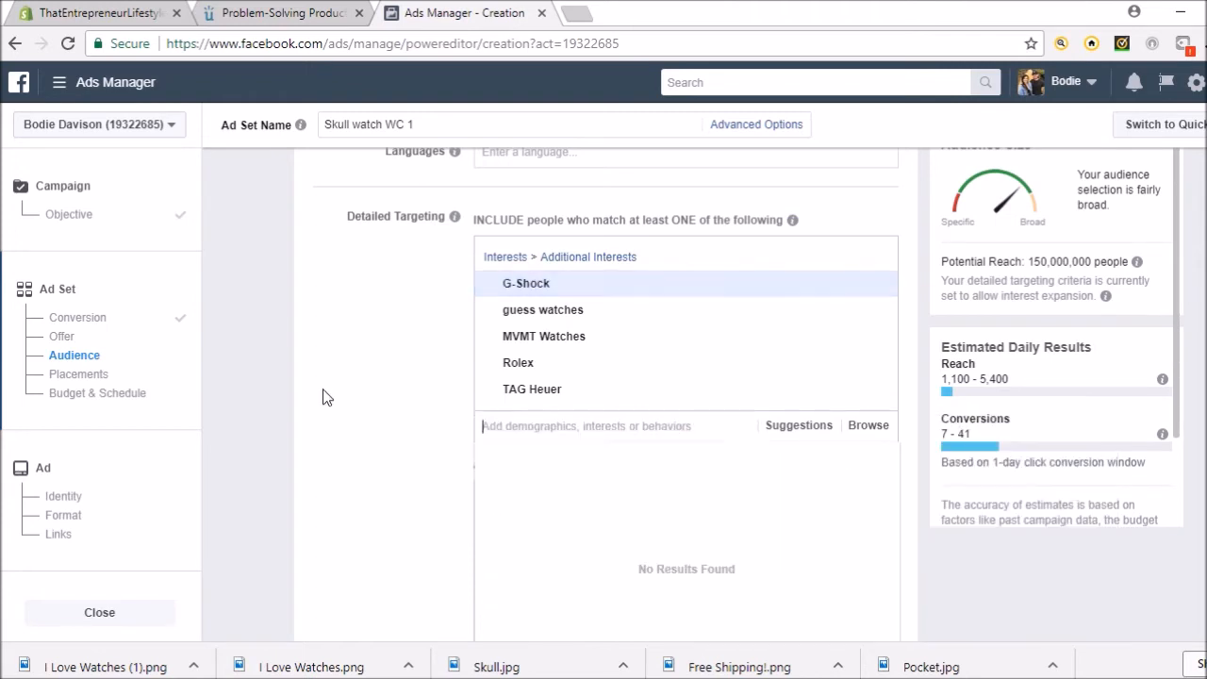
scroll(383, 457, down, 2)
click(380, 456)
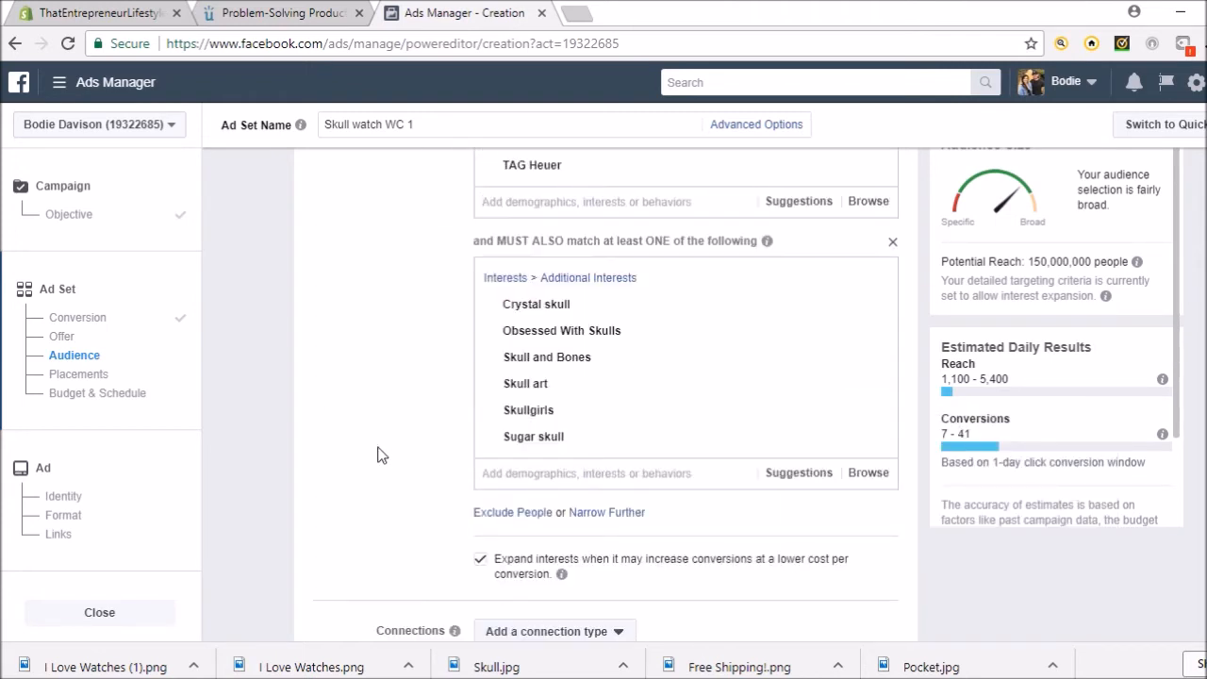
Step: Look through the available audience connection types and close the list without choosing one
scroll(407, 409, down, 2)
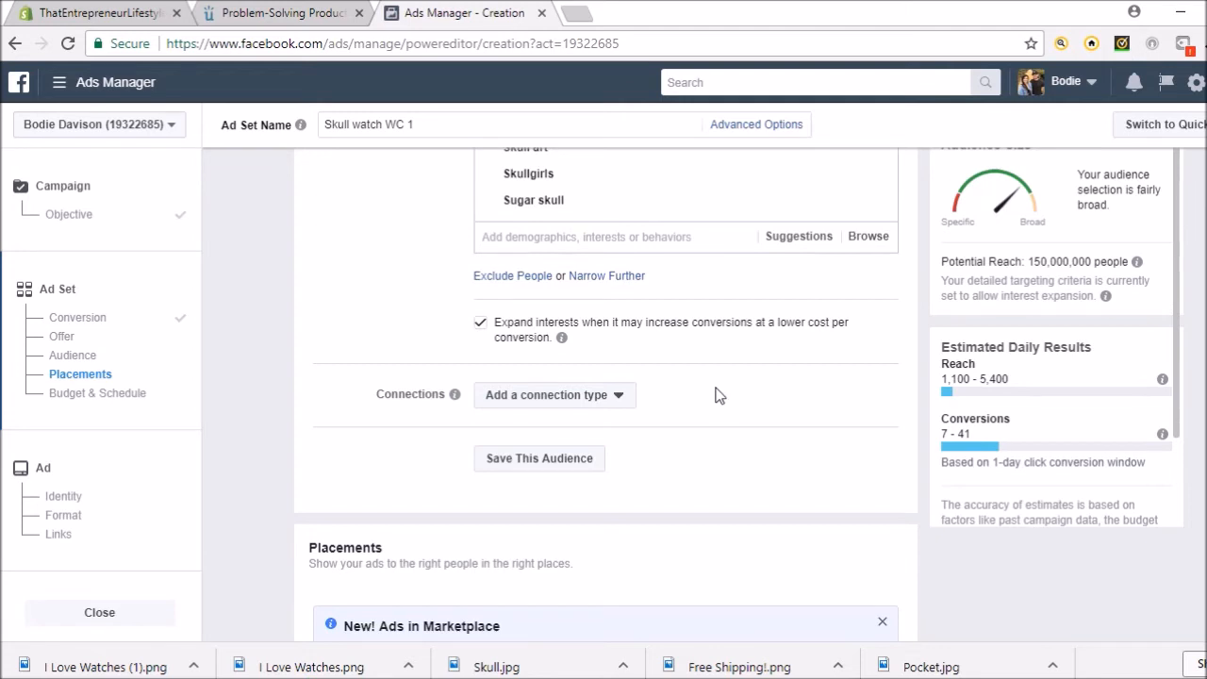
click(623, 398)
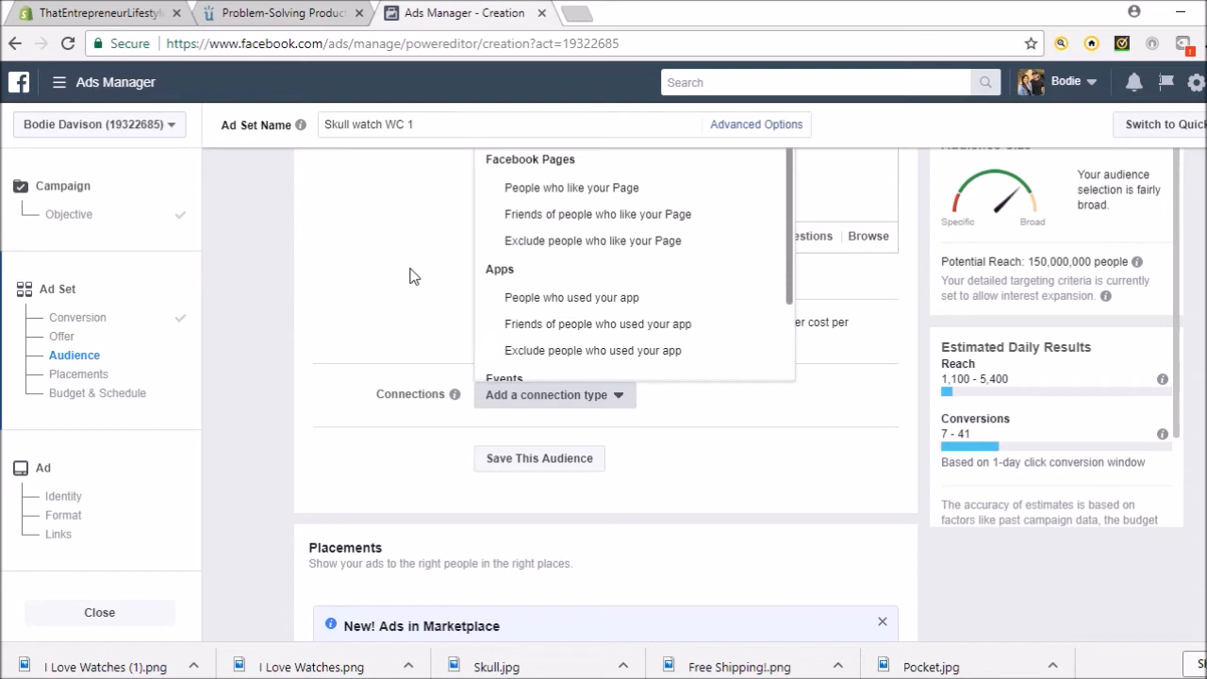
scroll(410, 276, up, 1)
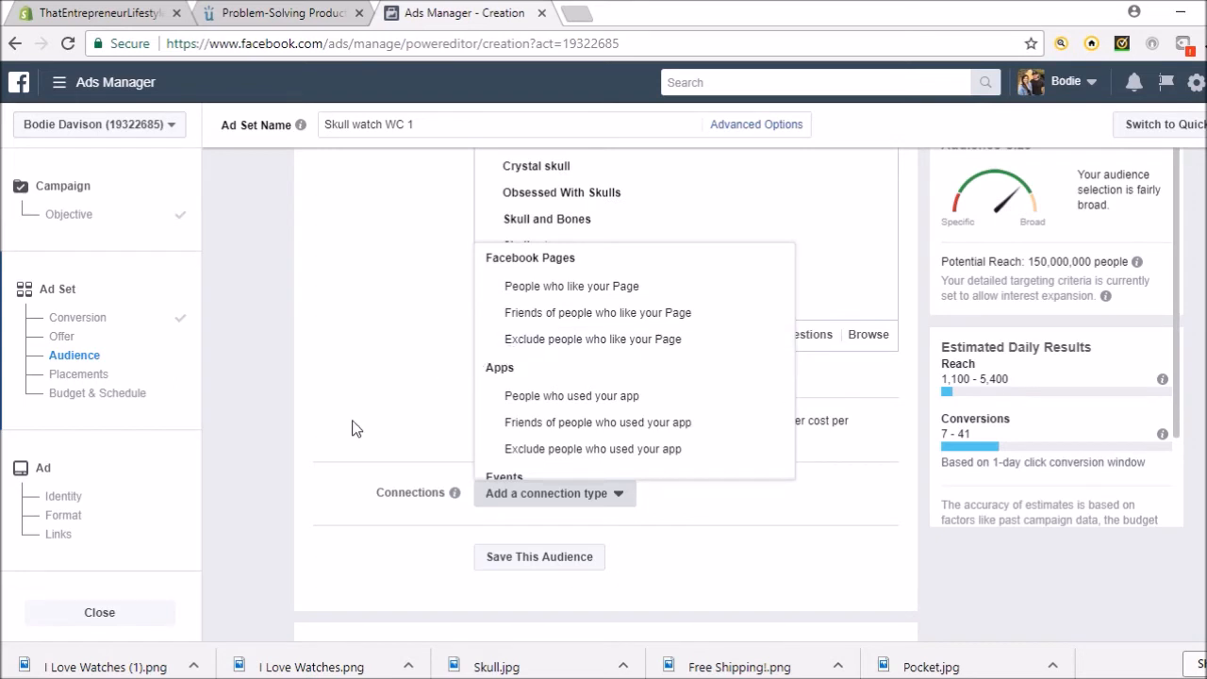
scroll(566, 391, down, 2)
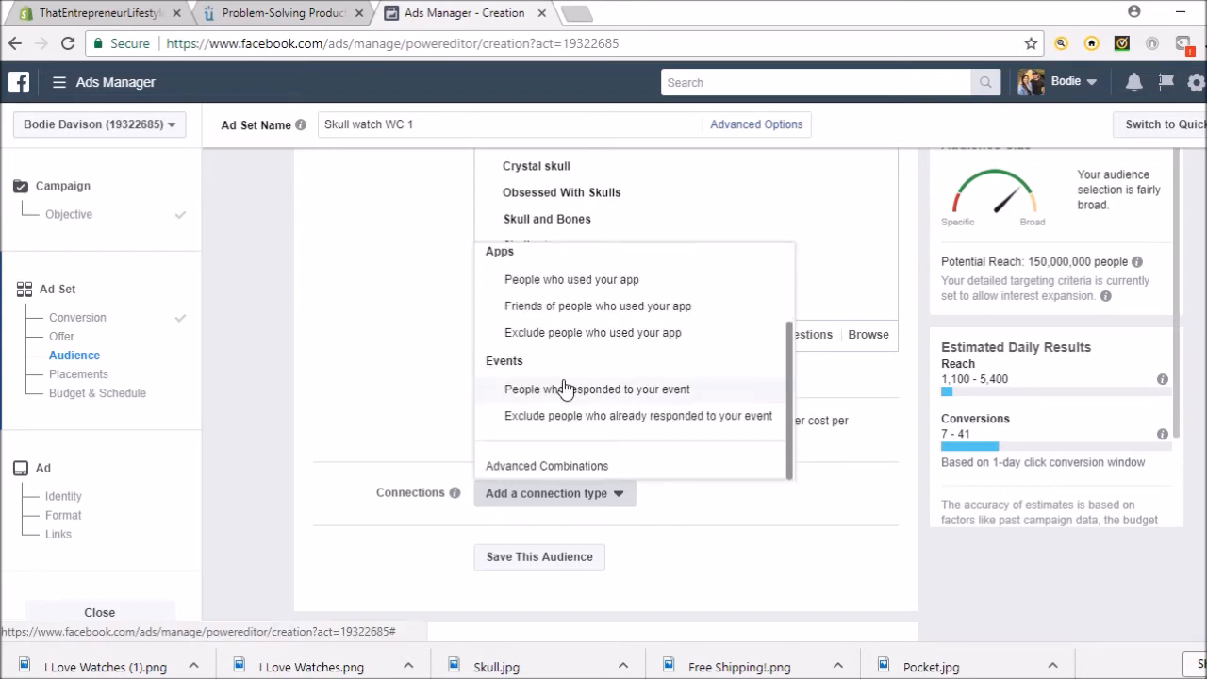
click(362, 412)
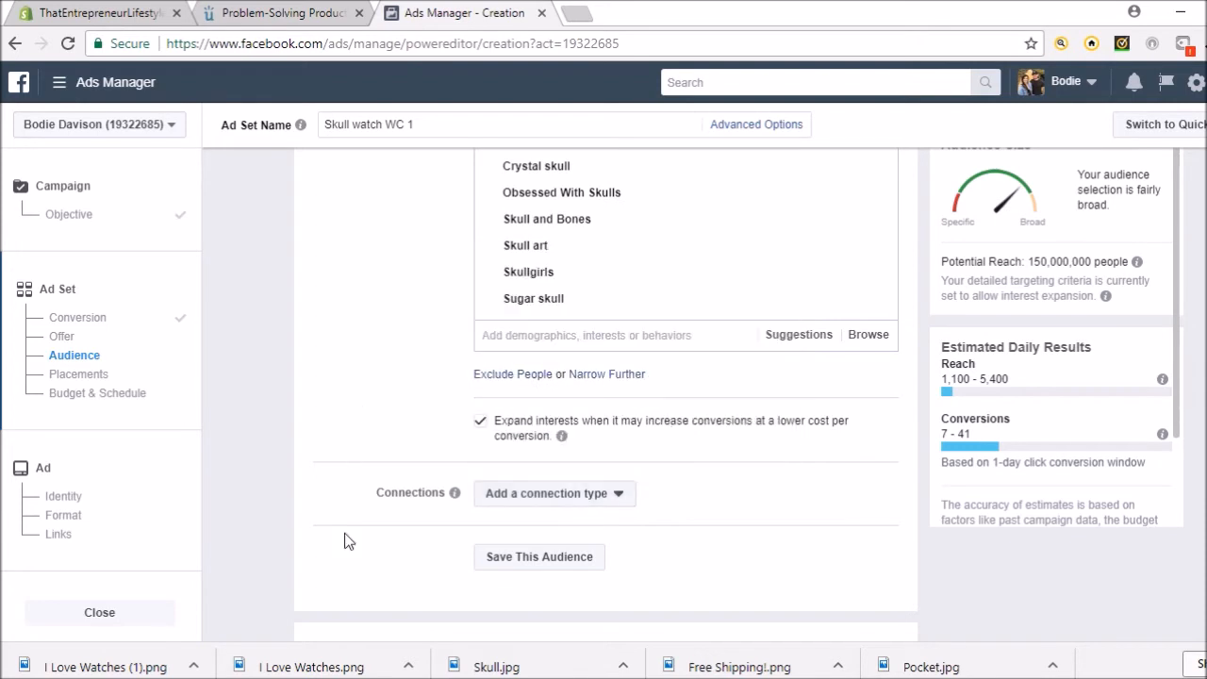
Step: Dismiss the Ads in Marketplace notice and switch from automatic placements to Edit Placements
scroll(346, 539, down, 1)
scroll(345, 541, down, 2)
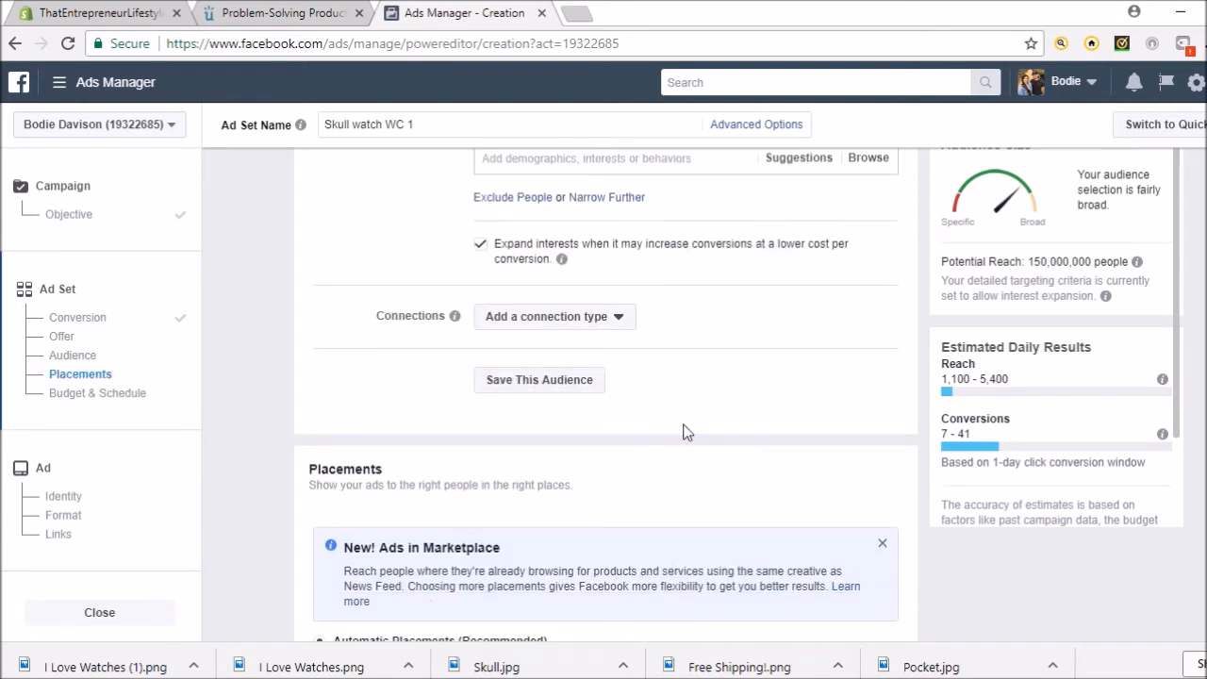
scroll(686, 431, down, 2)
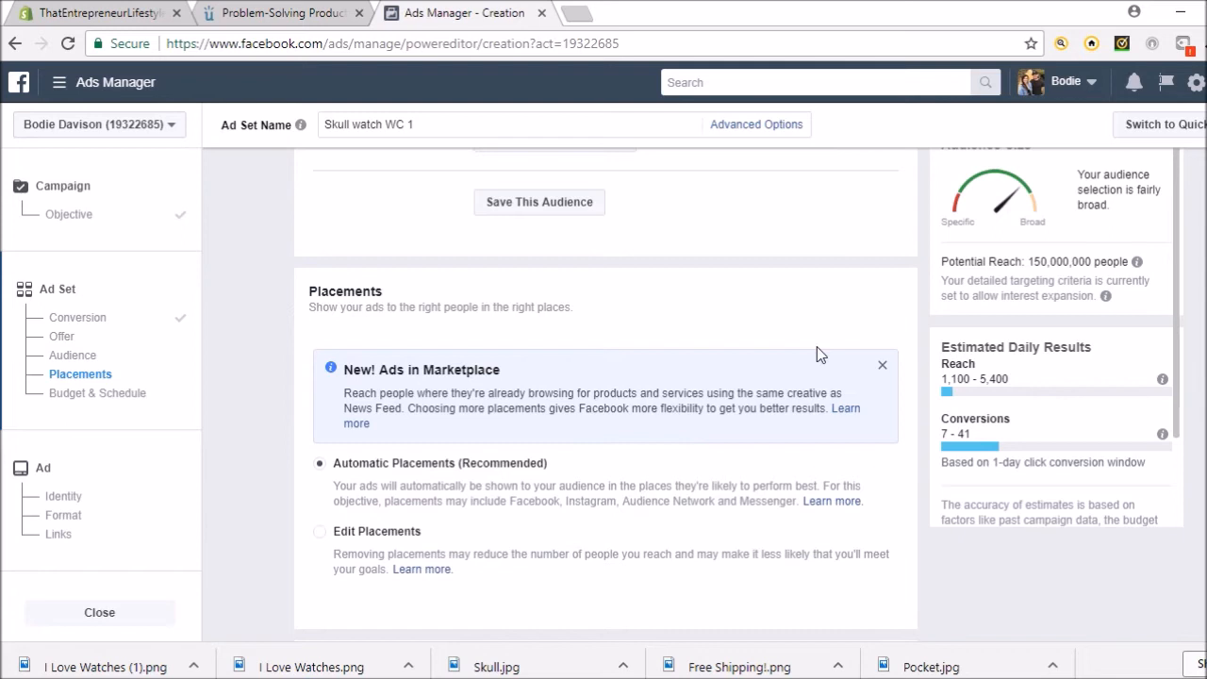
click(884, 368)
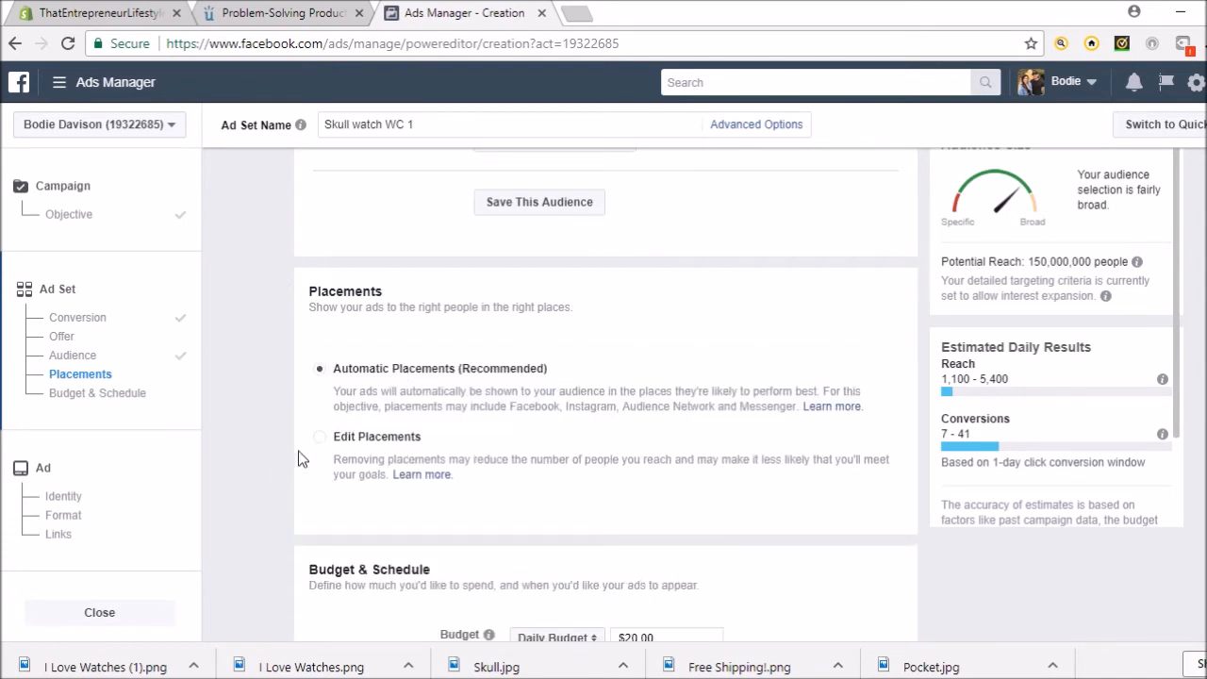
click(322, 440)
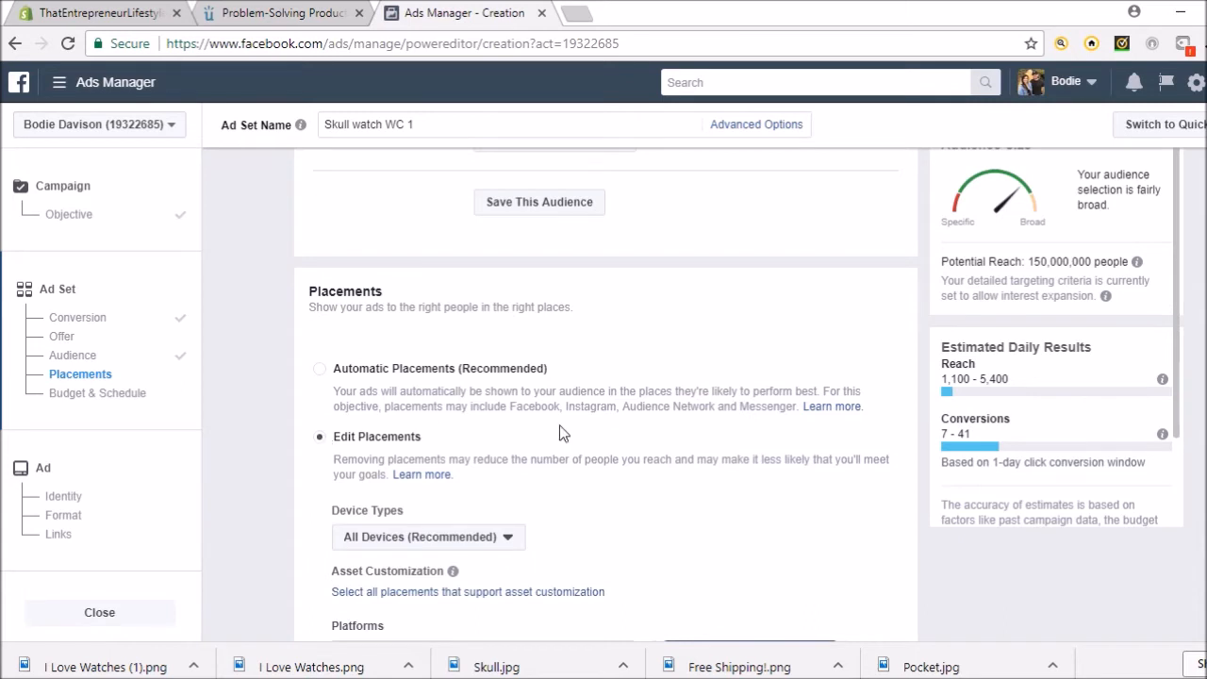
Step: Exclude Instant Articles, Right Column and Marketplace from the Facebook placements, keeping only Feeds
scroll(568, 424, down, 3)
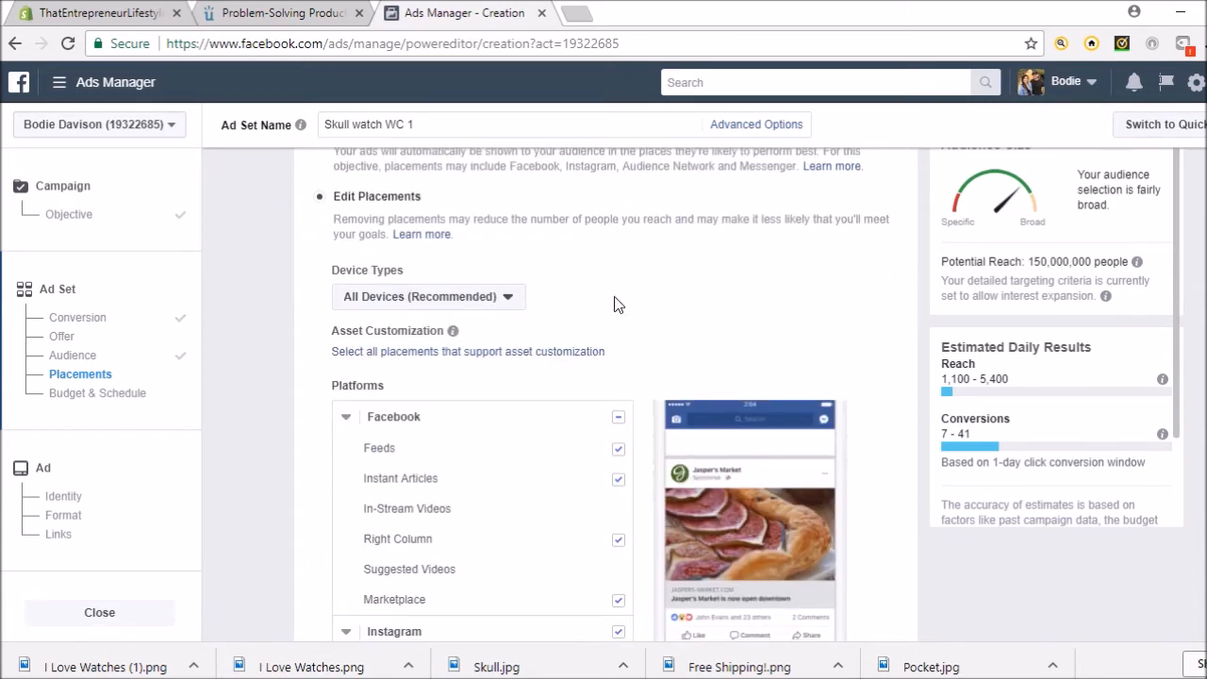
scroll(614, 302, down, 2)
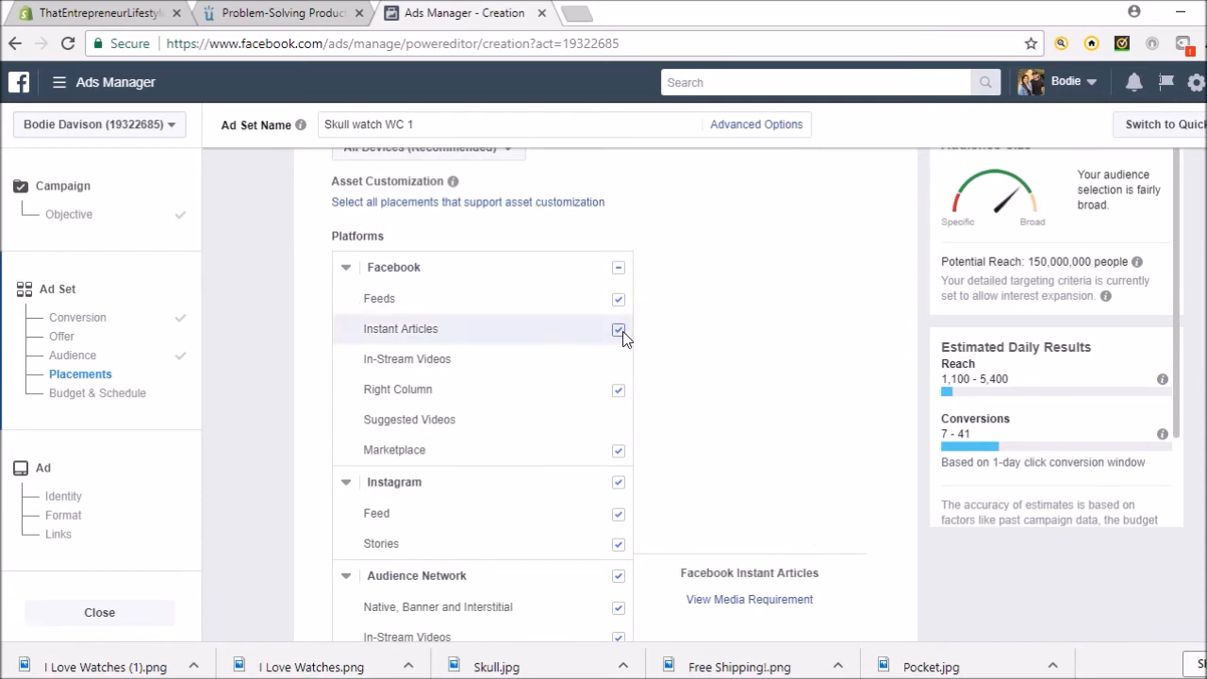
click(619, 330)
click(619, 391)
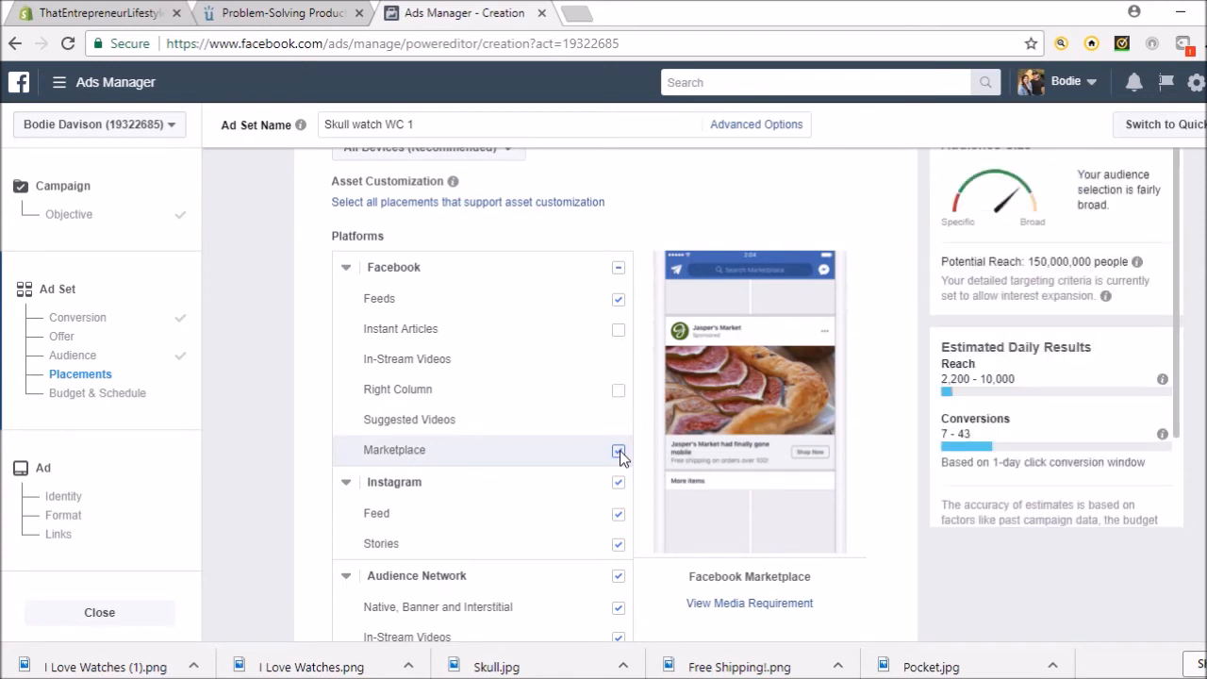
click(618, 451)
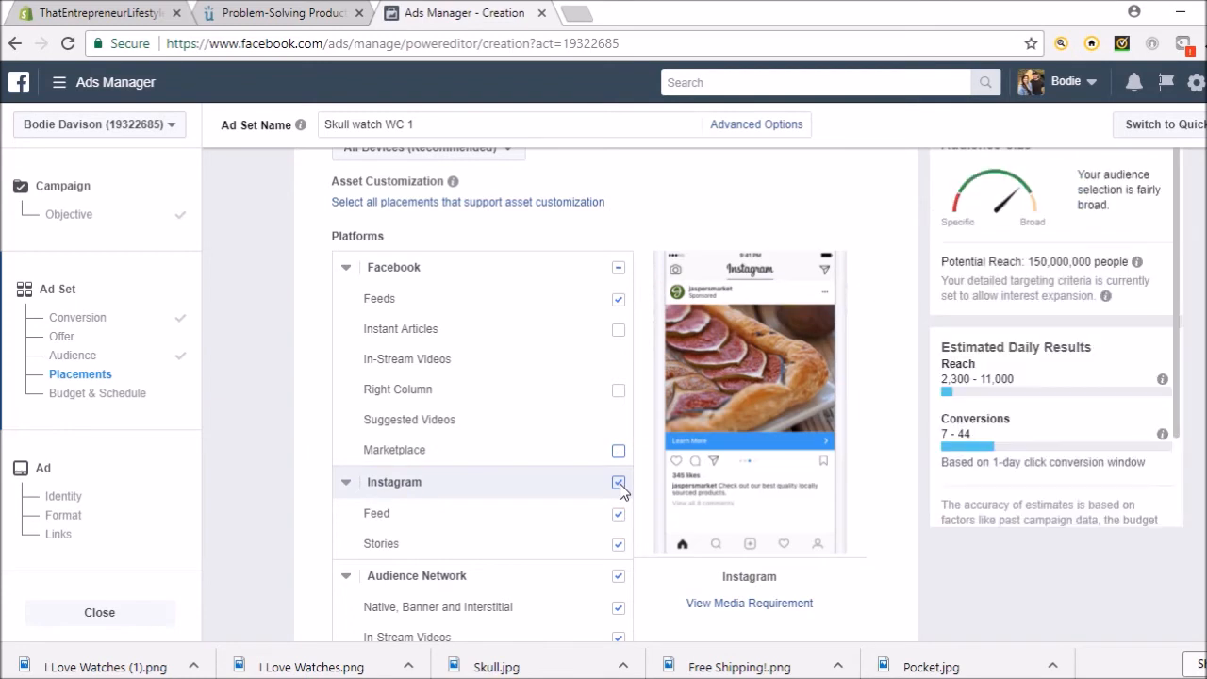
Step: Exclude the Instagram, Audience Network and Messenger platforms from the placements
click(619, 483)
scroll(550, 546, down, 2)
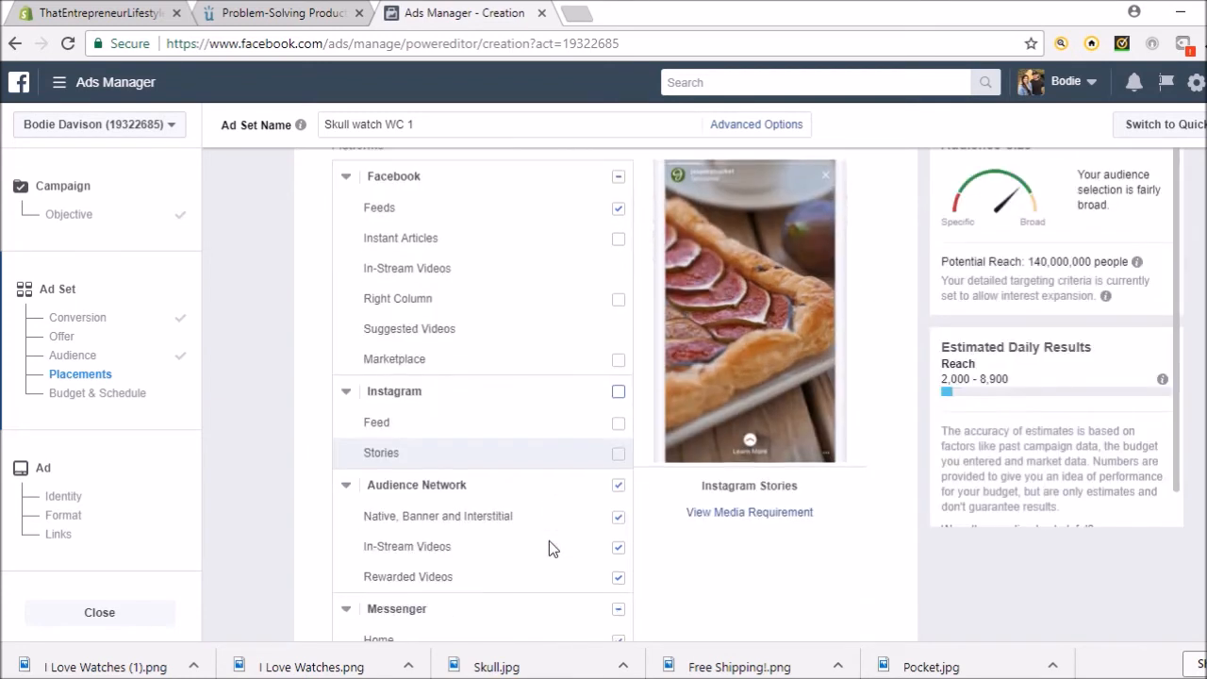
click(618, 420)
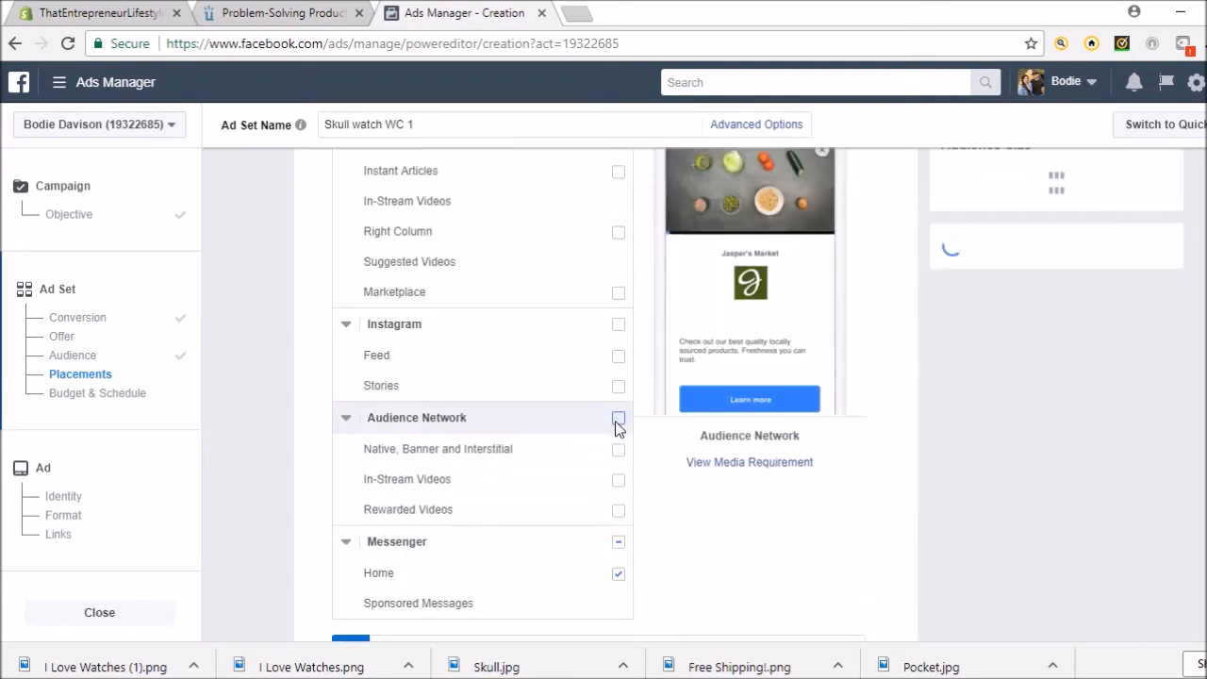
click(617, 544)
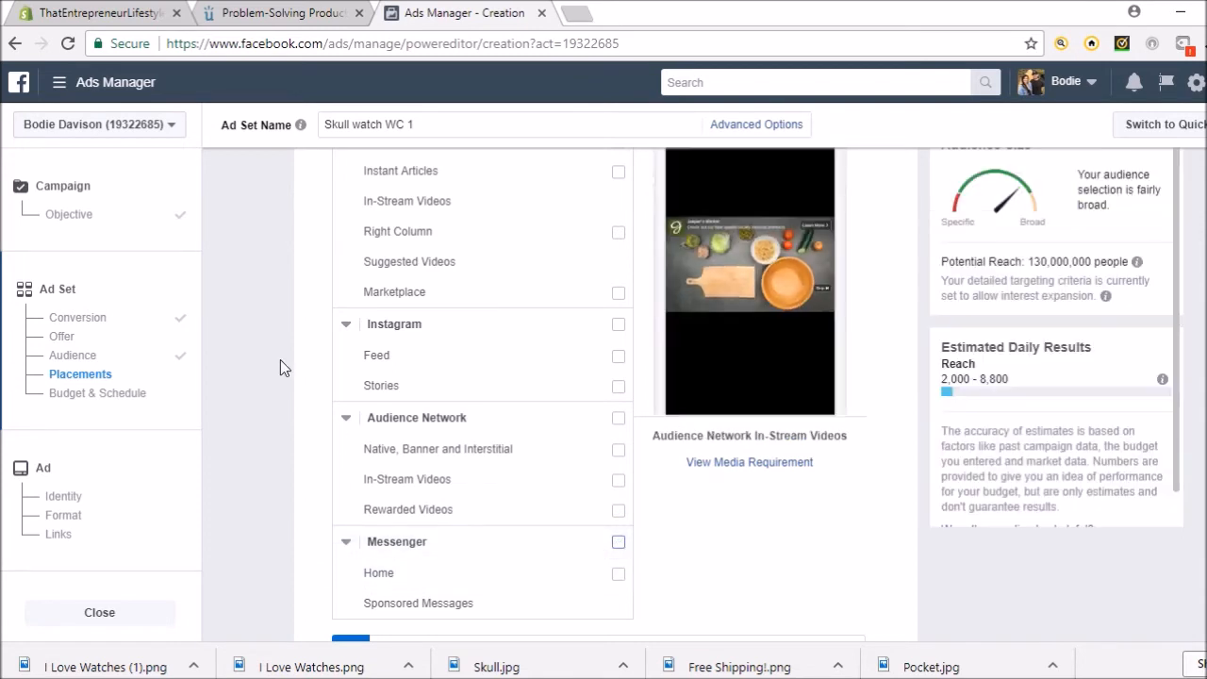
Step: Set the ad set's daily budget to $15 and continue to the ad setup
scroll(280, 361, down, 3)
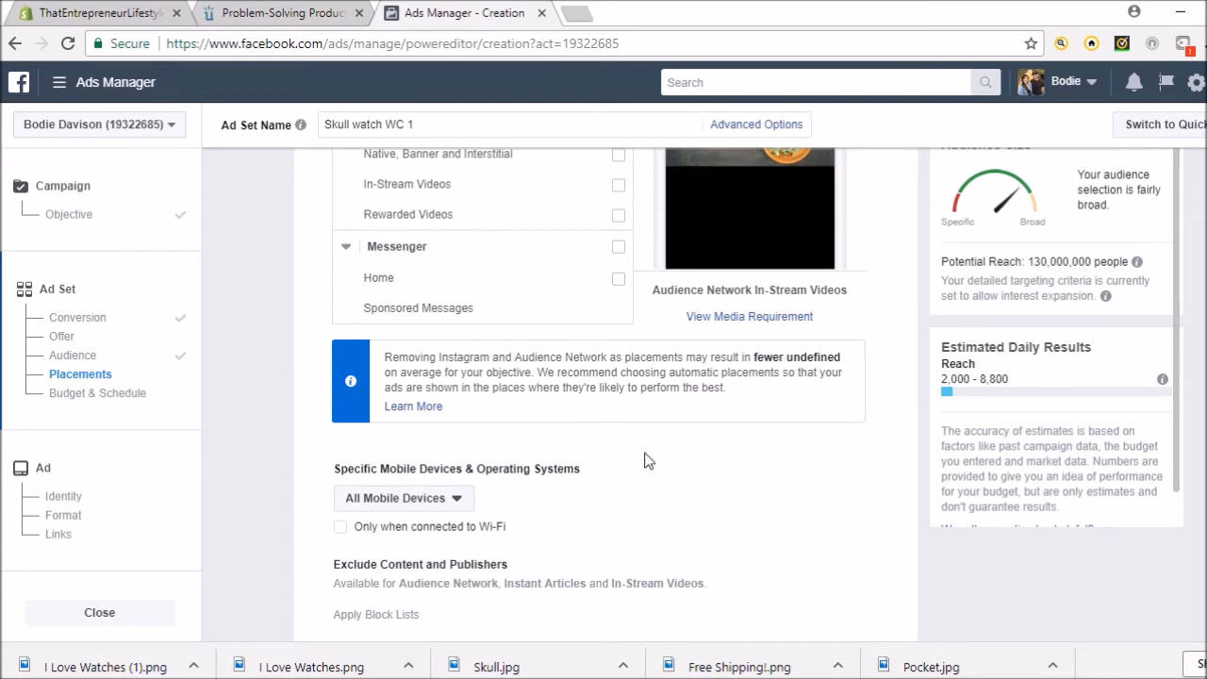
scroll(743, 451, down, 1)
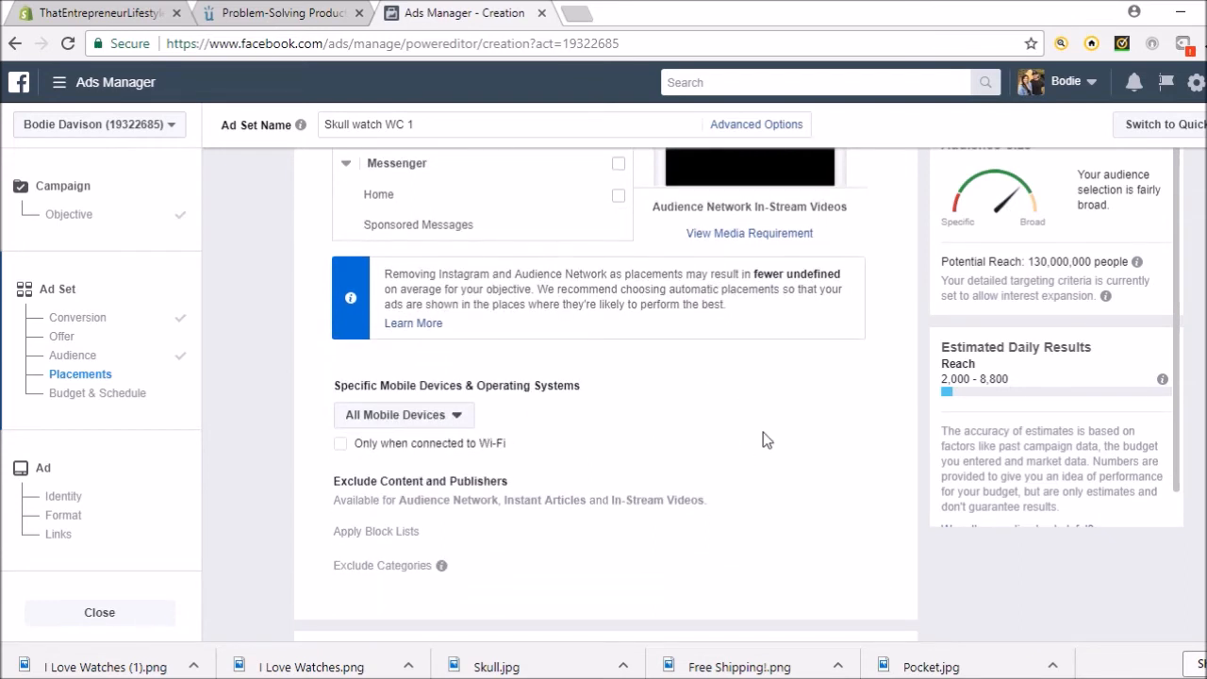
scroll(763, 432, down, 4)
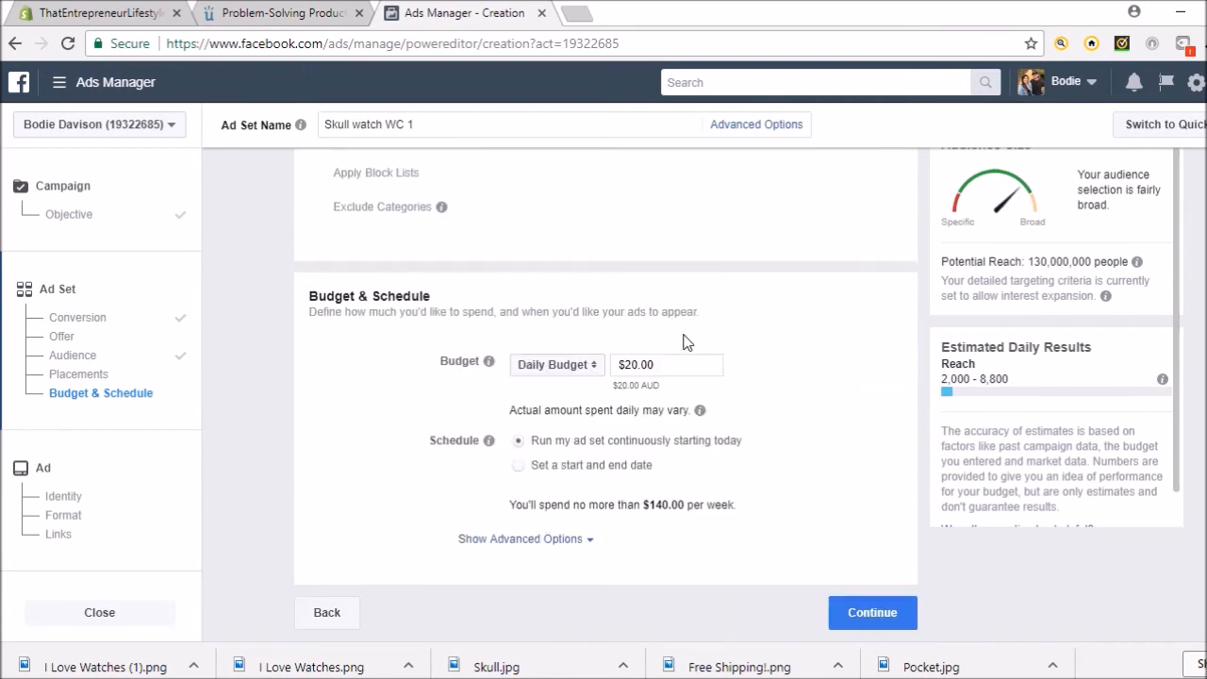
click(656, 366)
key(BackSpace)
key(BackSpace)
key(BackSpace)
text(15)
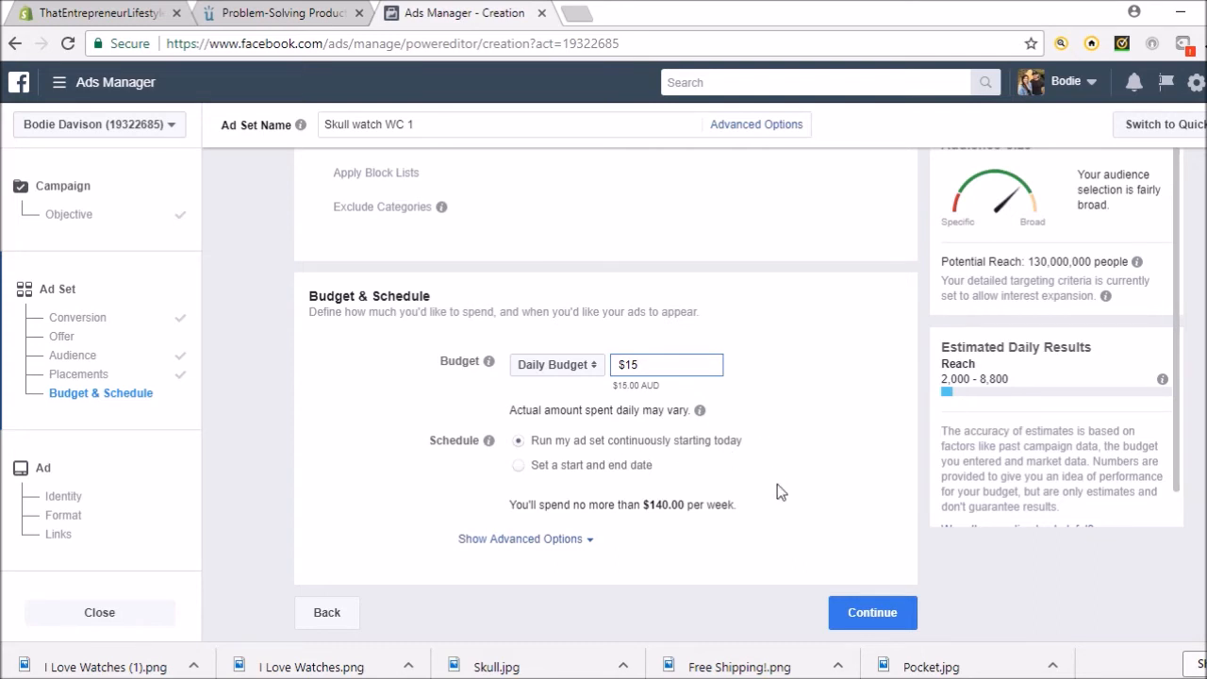
click(884, 614)
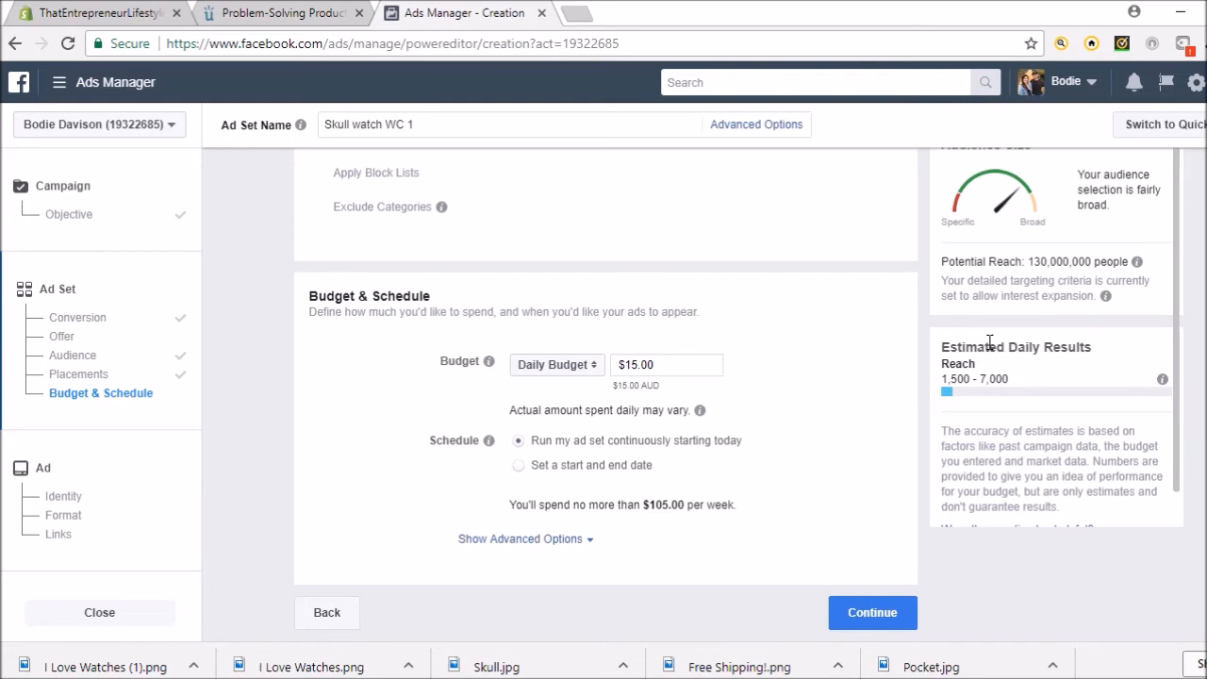
click(881, 621)
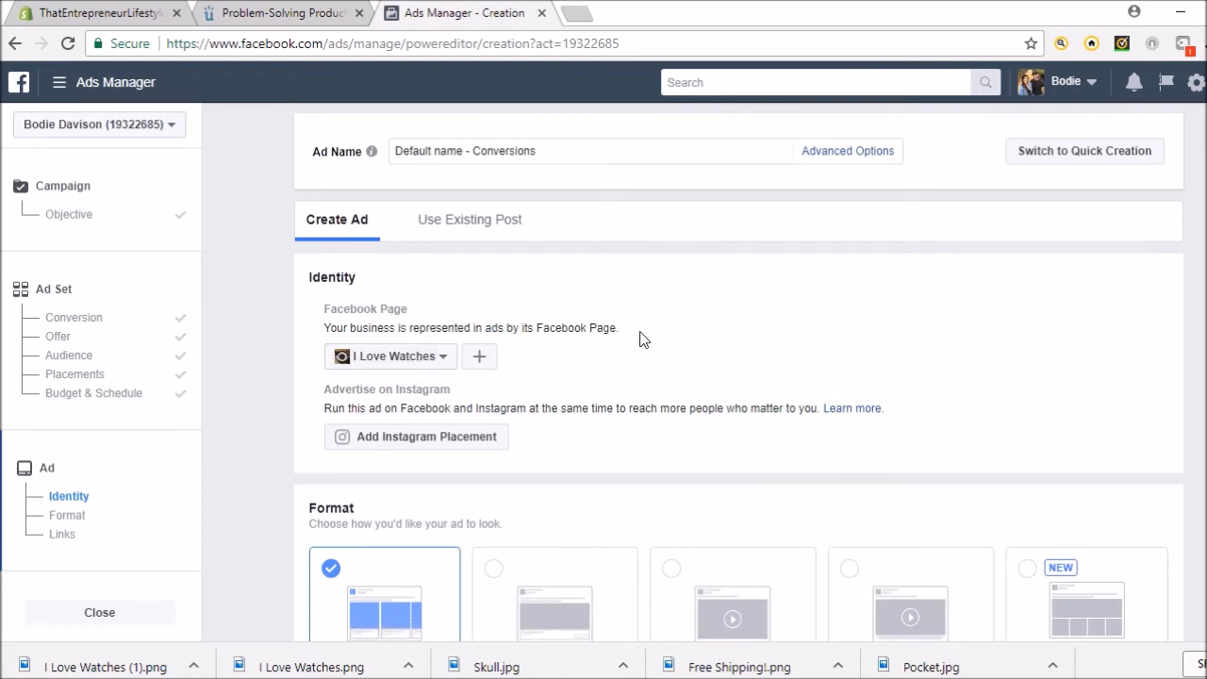
Step: Choose Single Image as the ad format
scroll(262, 447, down, 3)
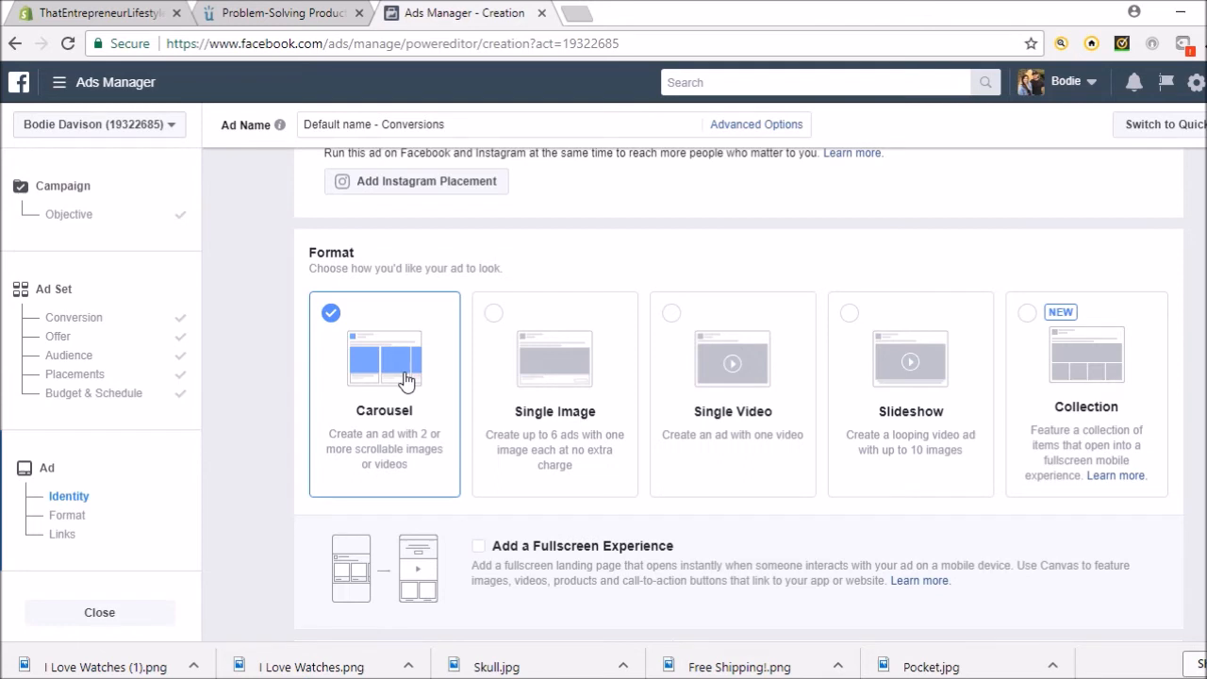
click(555, 374)
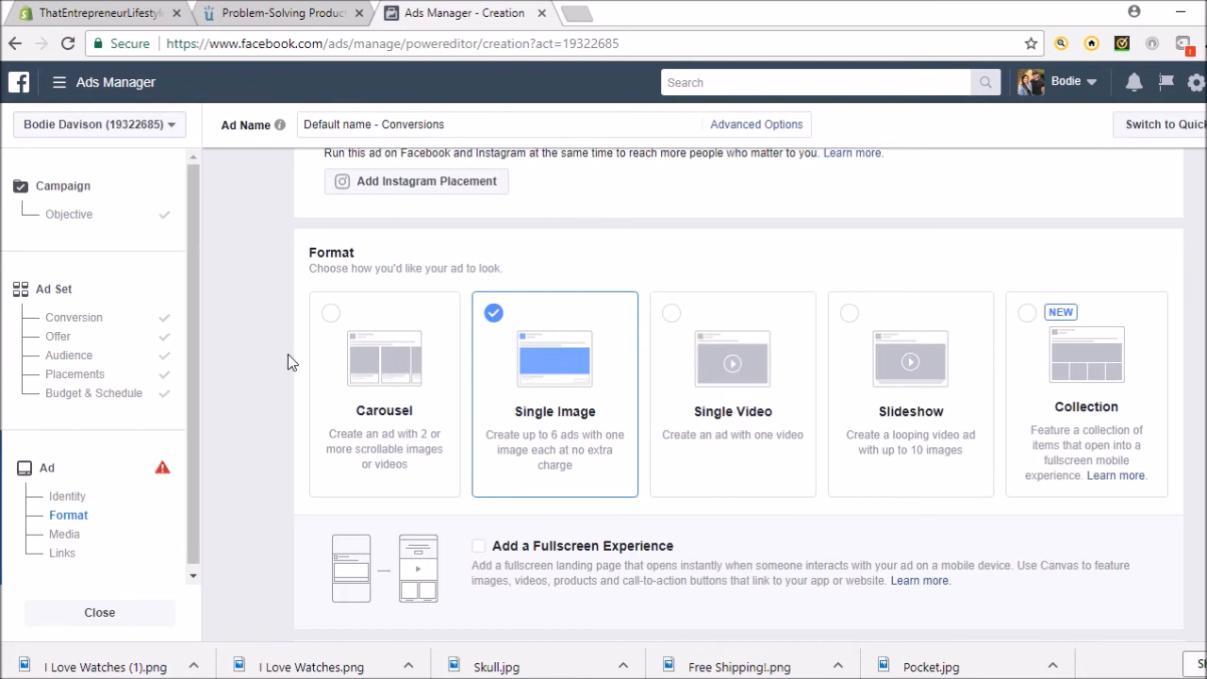
Step: Use an existing Page post for the ad, selecting the "Do You Love Skulls?" gold and black skull watch post
scroll(289, 362, up, 3)
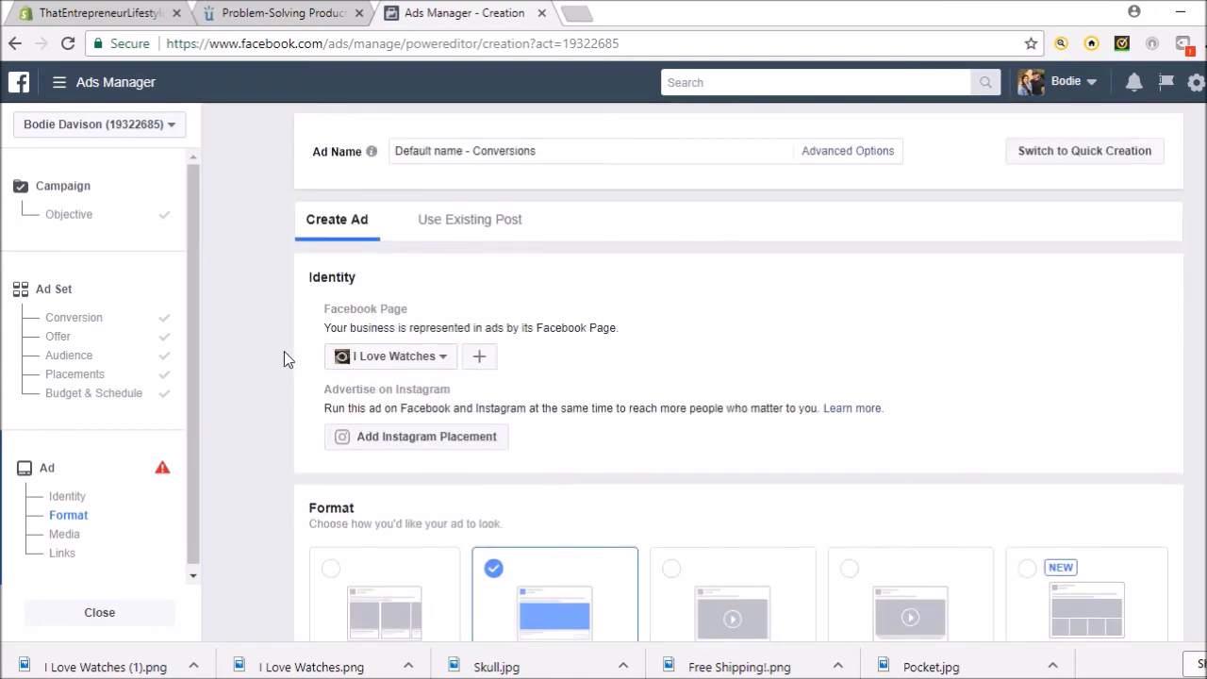
click(474, 231)
scroll(473, 229, down, 1)
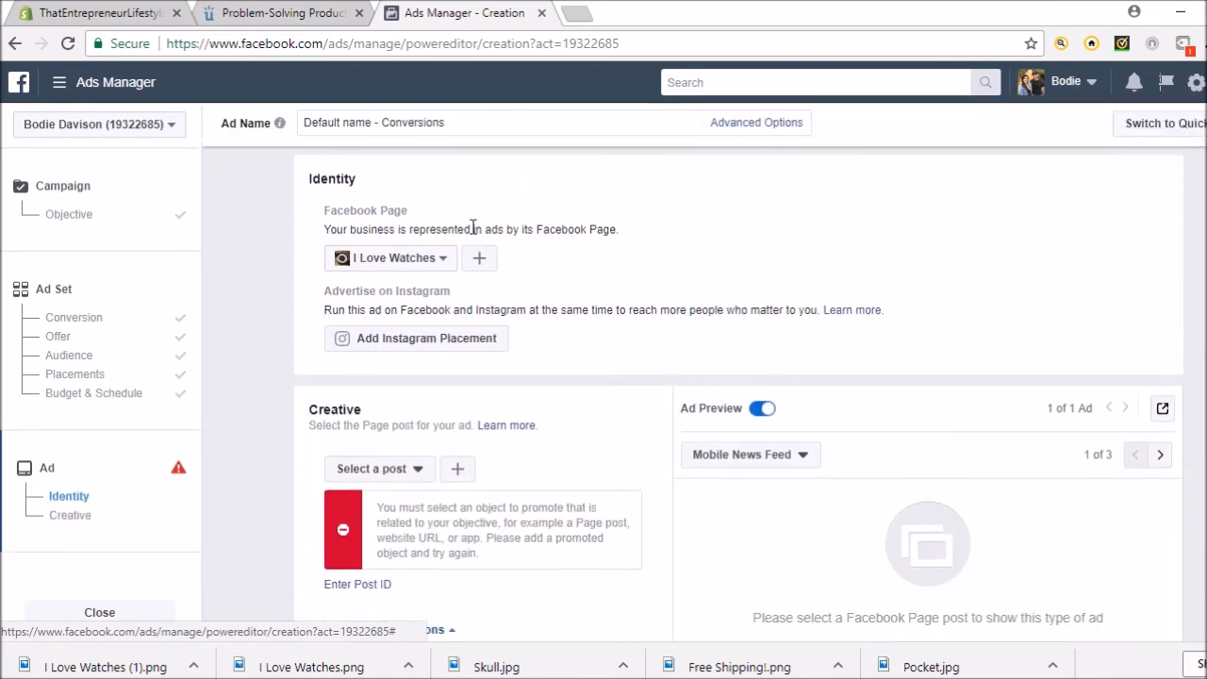
click(412, 470)
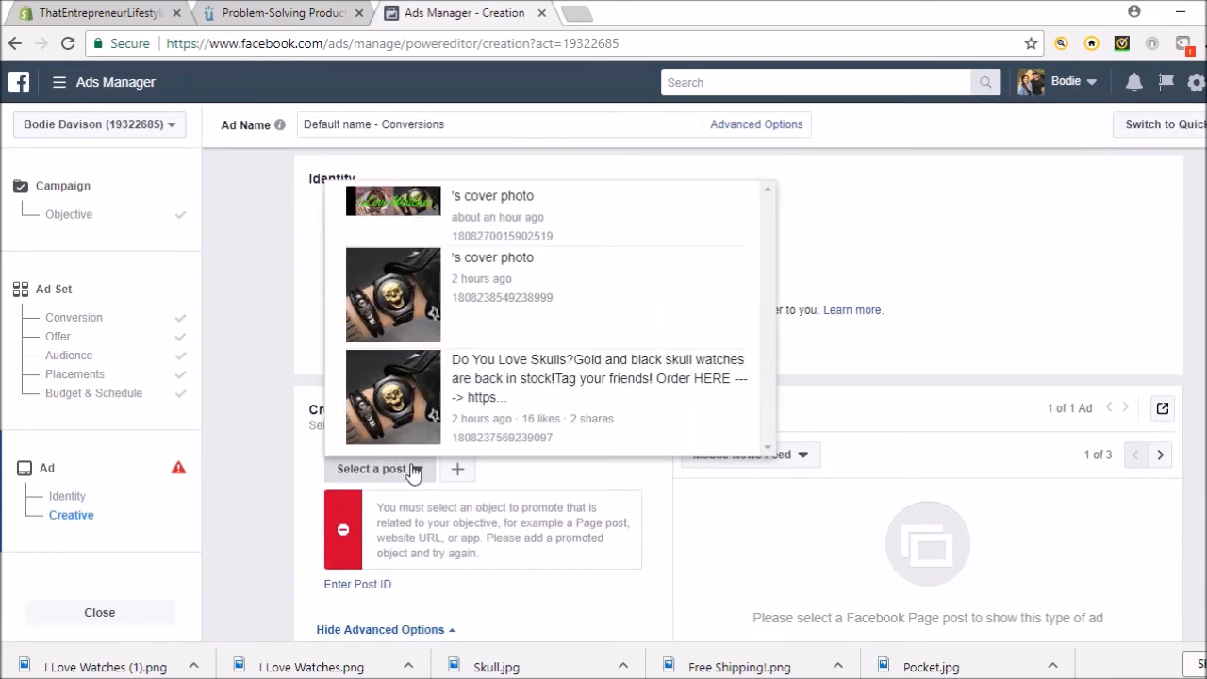
click(675, 408)
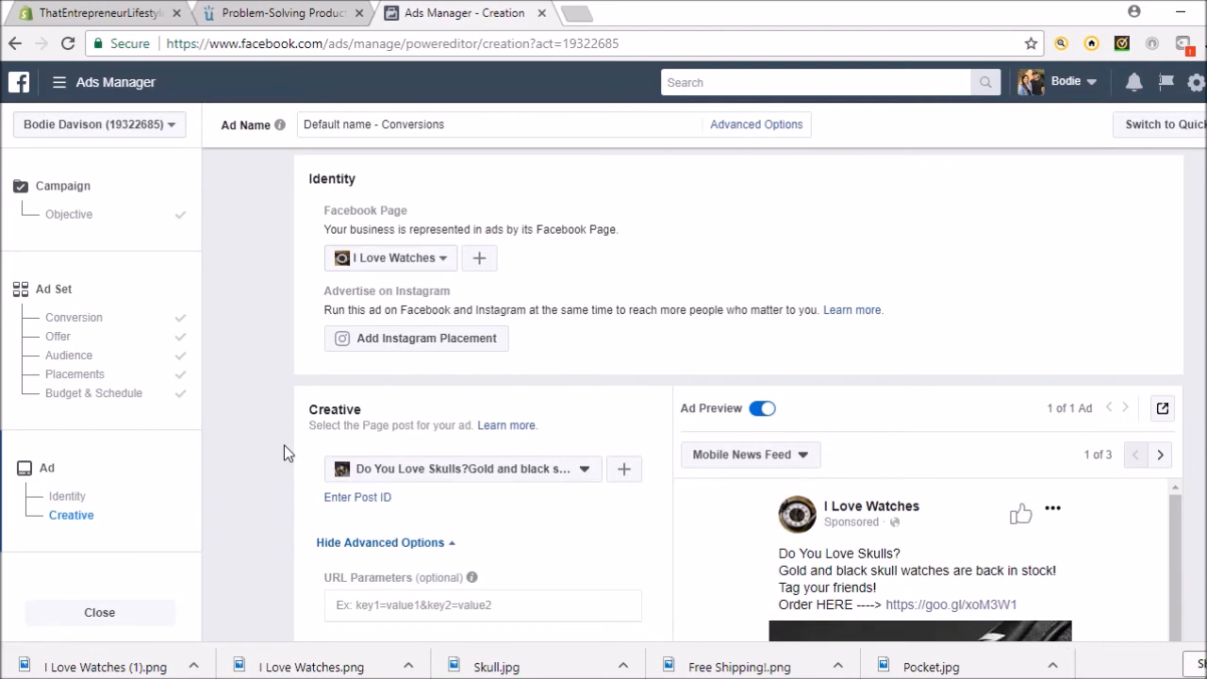
Step: Review the ad's Mobile News Feed preview together with its creative and conversion tracking settings
scroll(283, 445, down, 2)
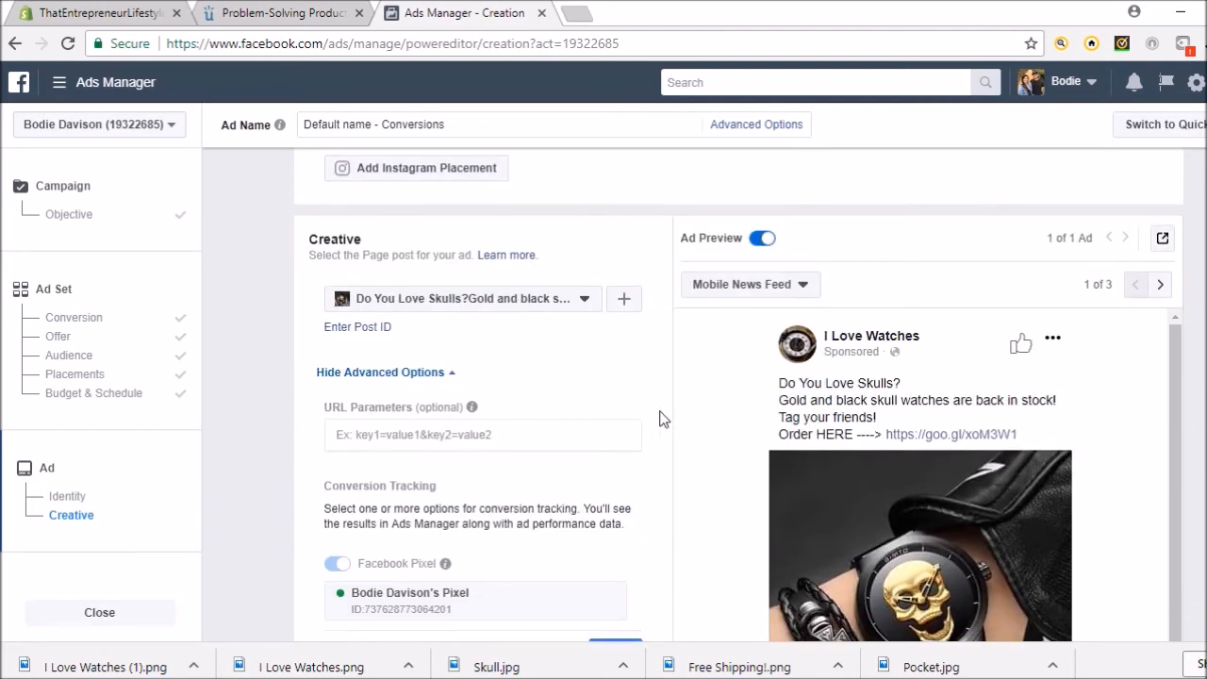
scroll(663, 420, down, 2)
scroll(663, 420, down, 1)
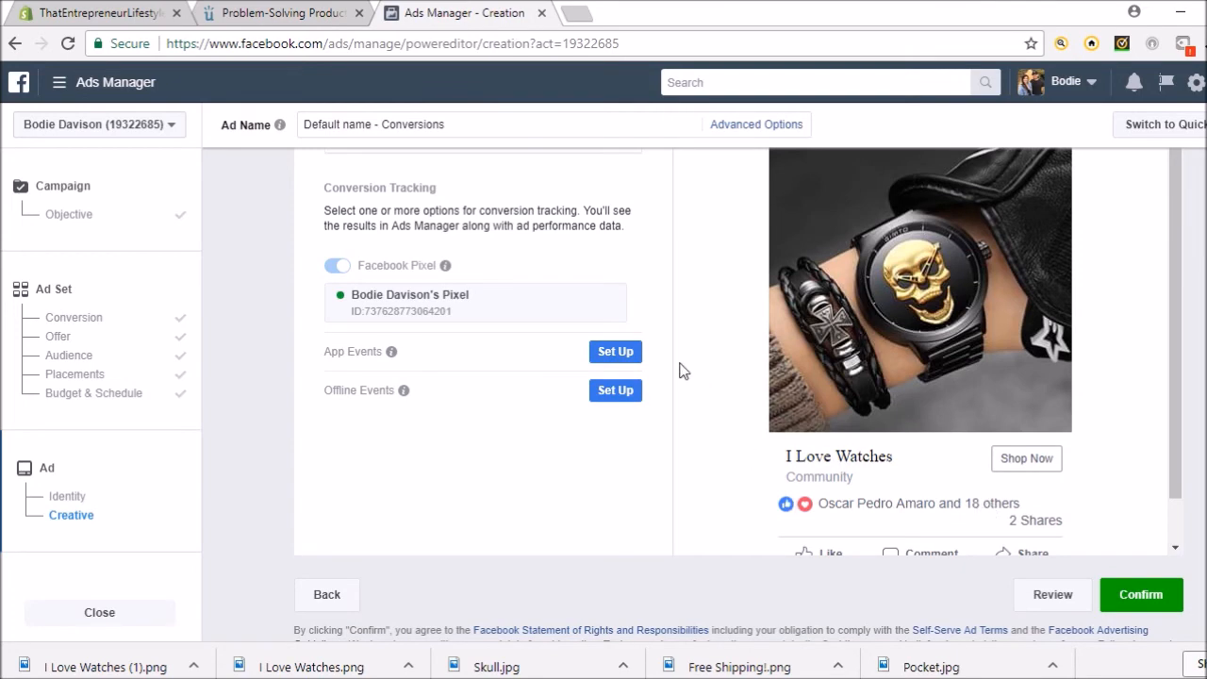
scroll(666, 344, up, 1)
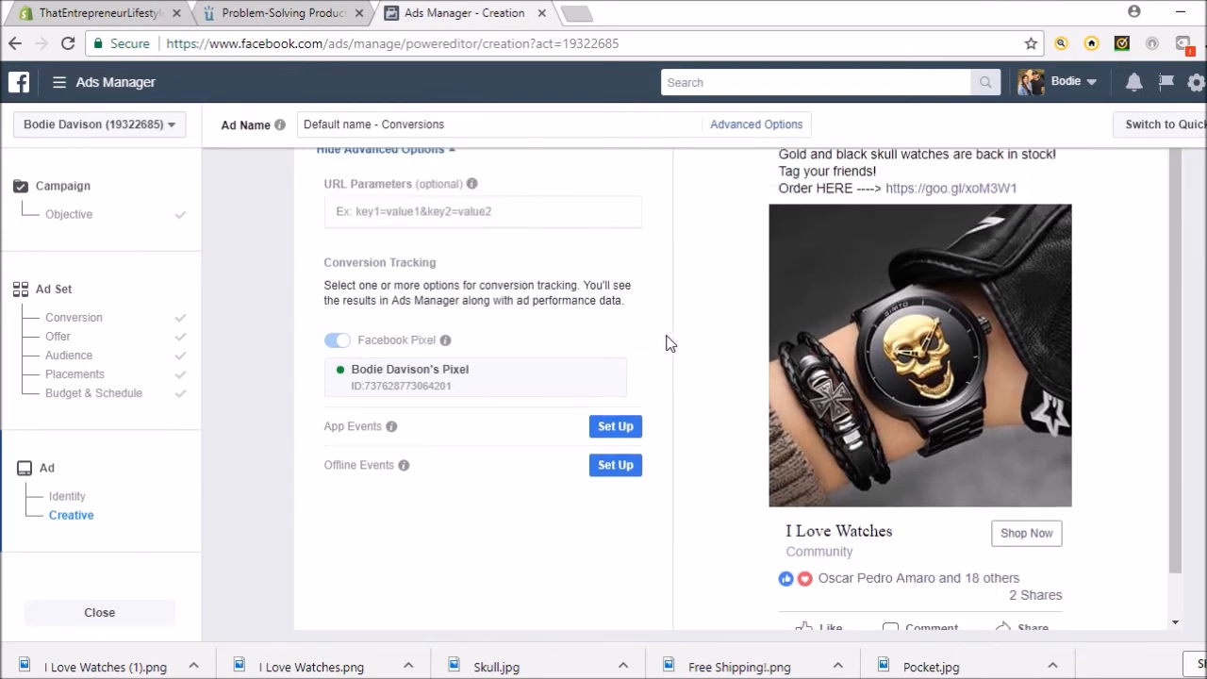
scroll(666, 344, up, 2)
scroll(666, 343, down, 2)
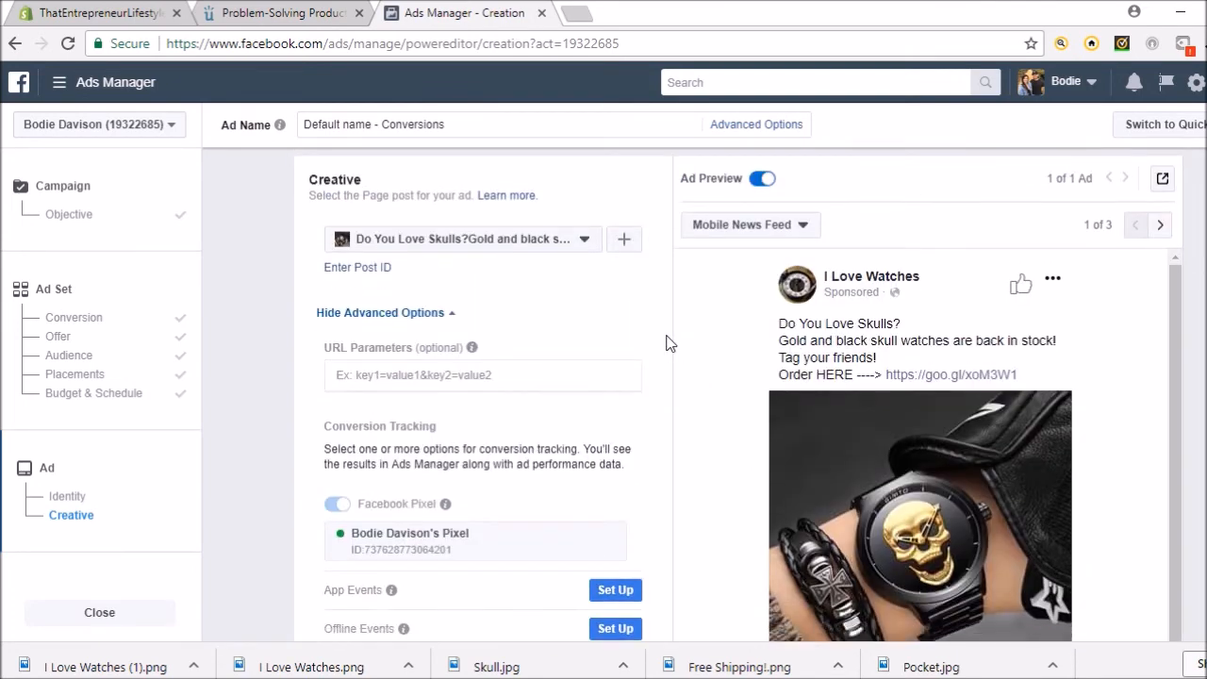
scroll(666, 343, down, 1)
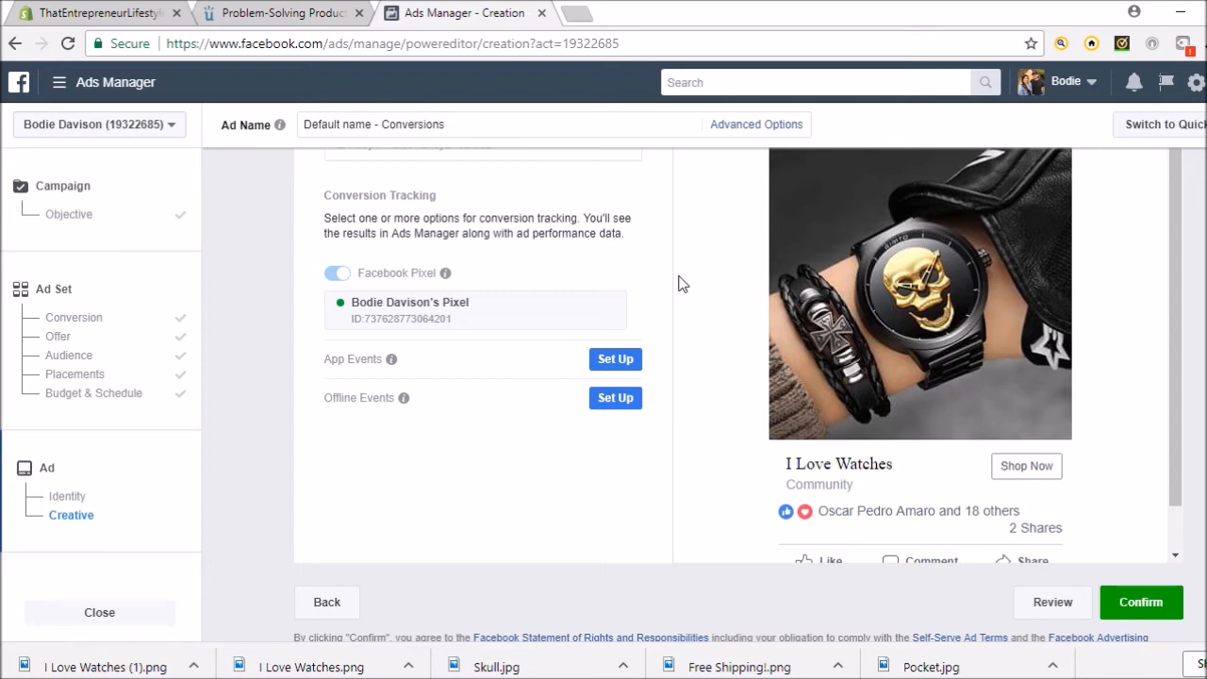
scroll(683, 284, up, 2)
scroll(683, 284, up, 2)
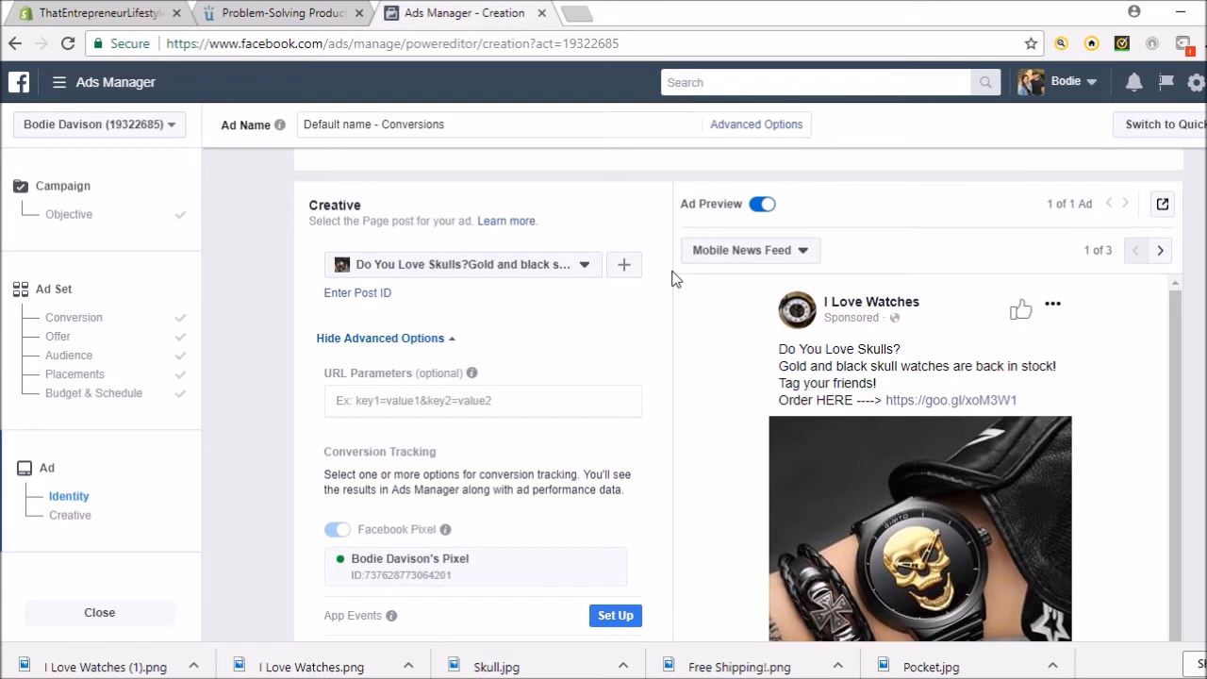
scroll(676, 280, up, 3)
scroll(676, 280, down, 2)
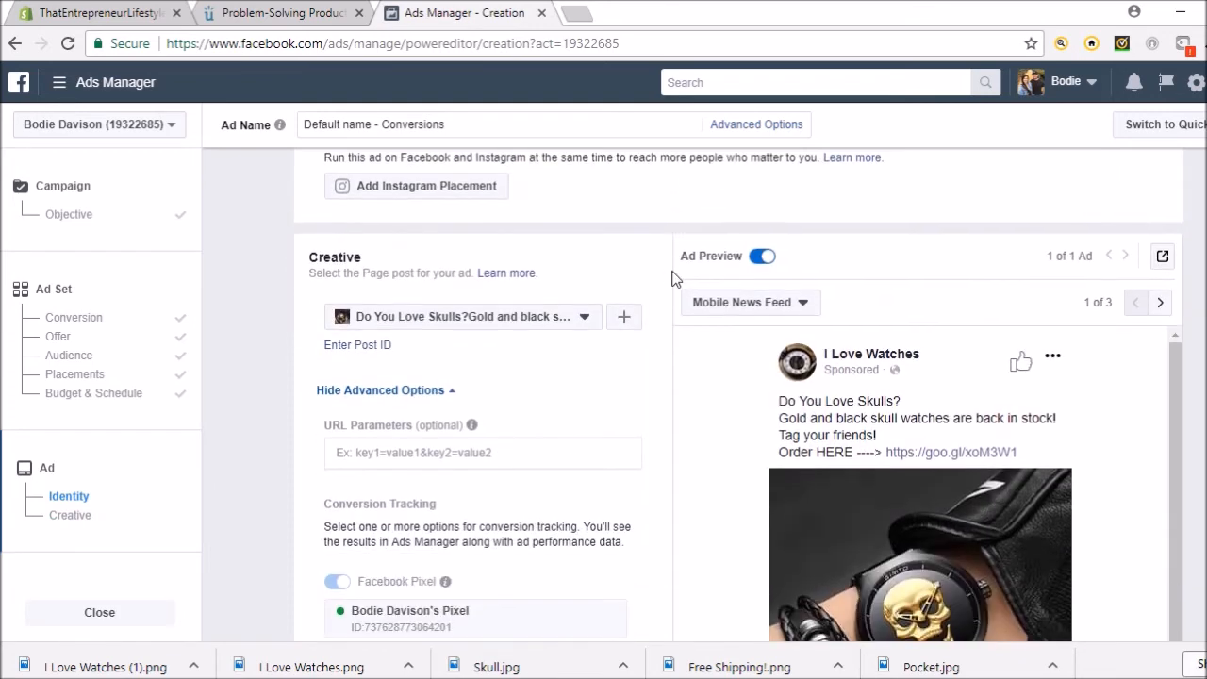
Step: Switch from using an existing post to creating a new Single Image ad, and go to its Images section
scroll(676, 280, up, 4)
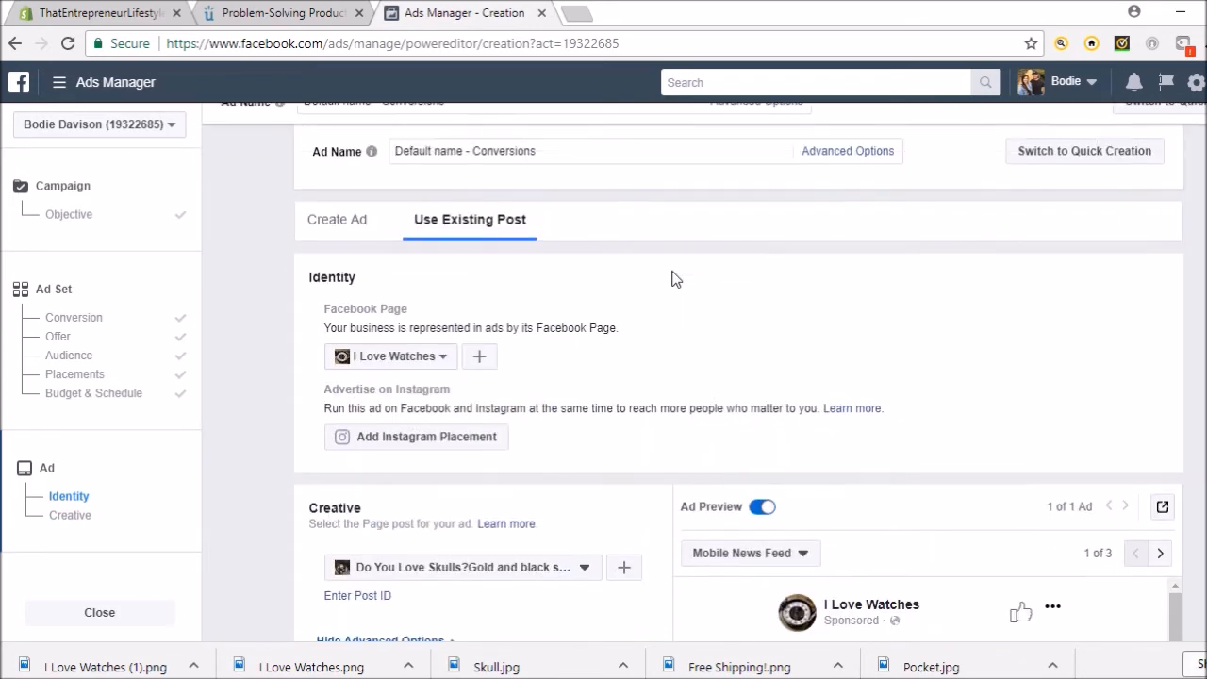
click(343, 226)
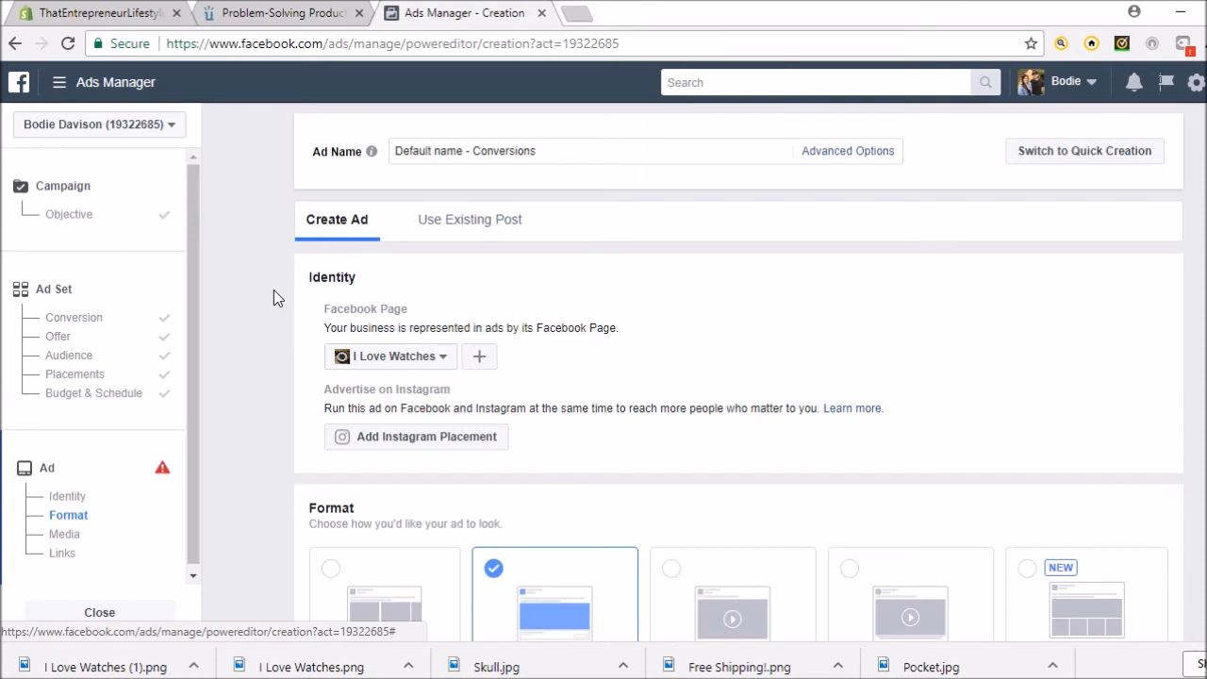
scroll(280, 299, down, 3)
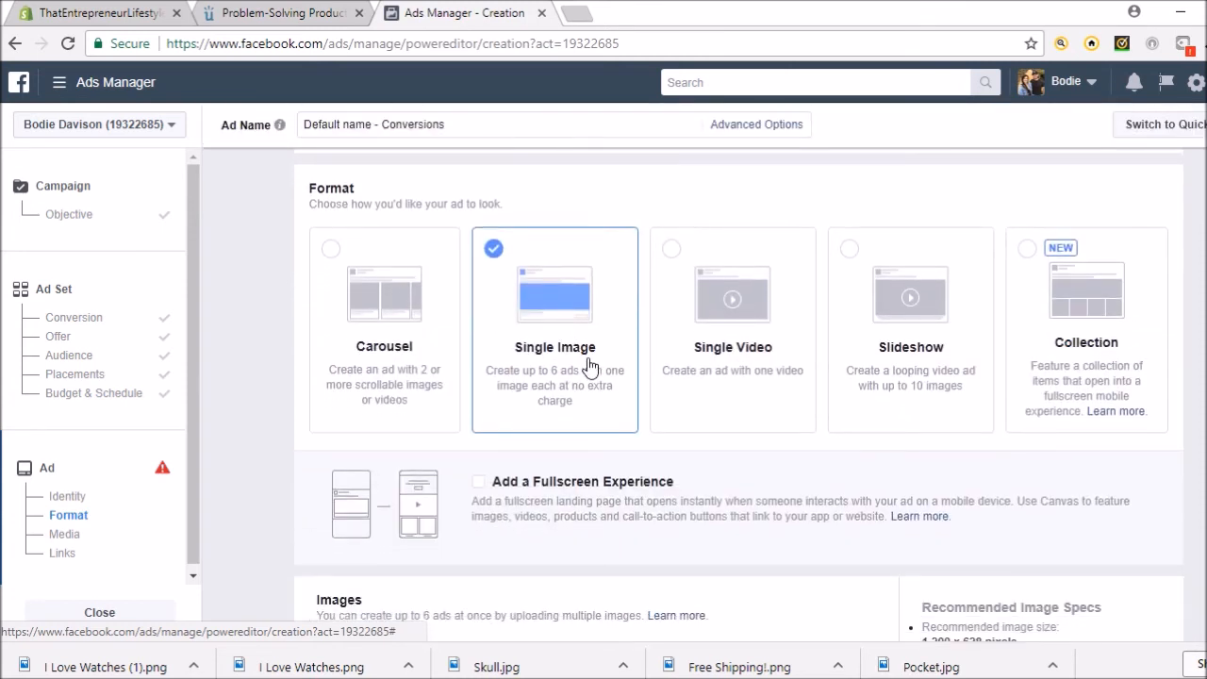
scroll(250, 437, down, 1)
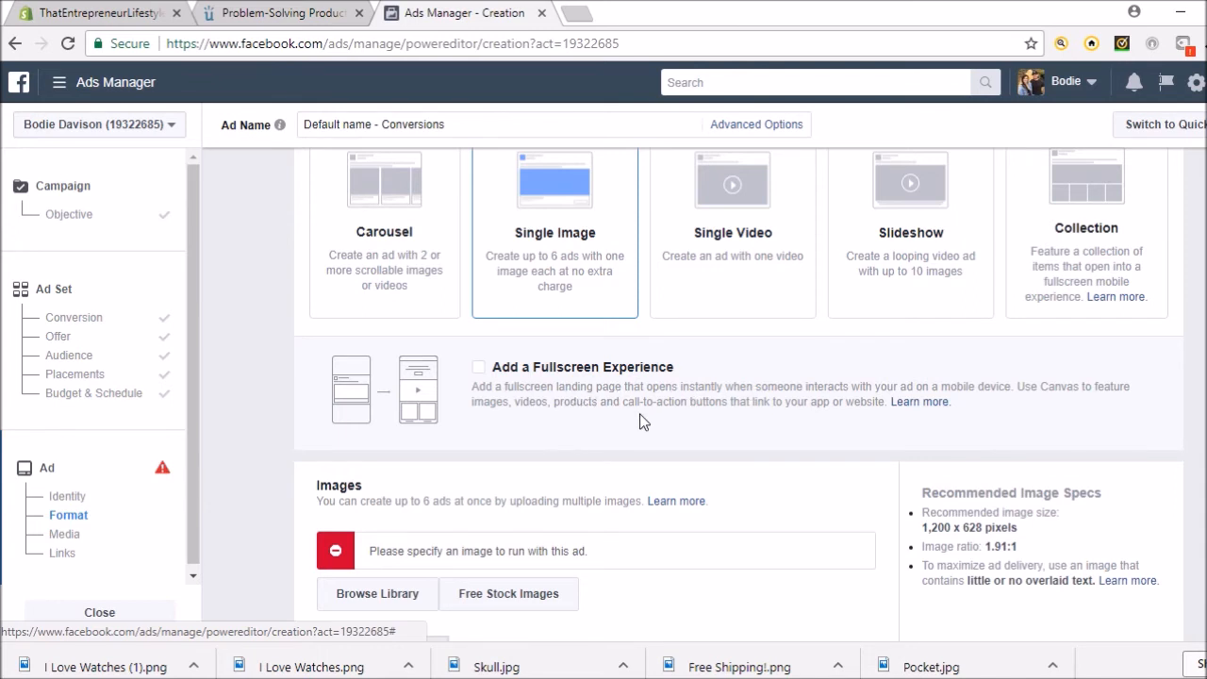
scroll(273, 433, down, 2)
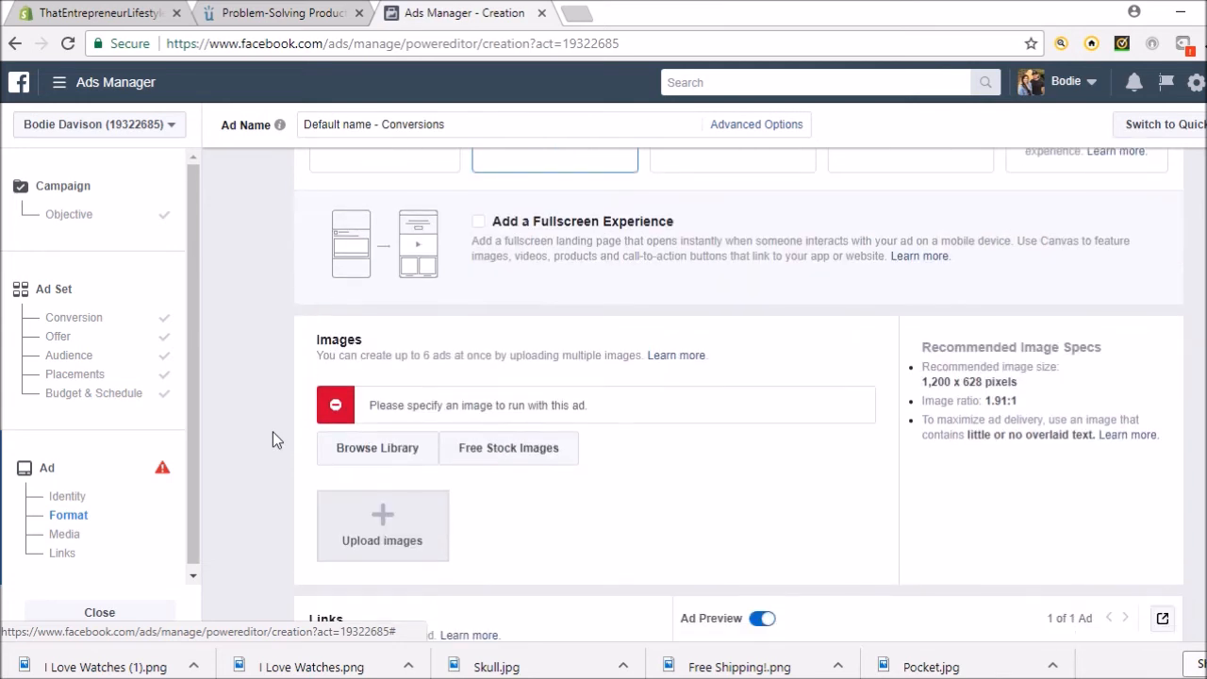
scroll(273, 432, down, 1)
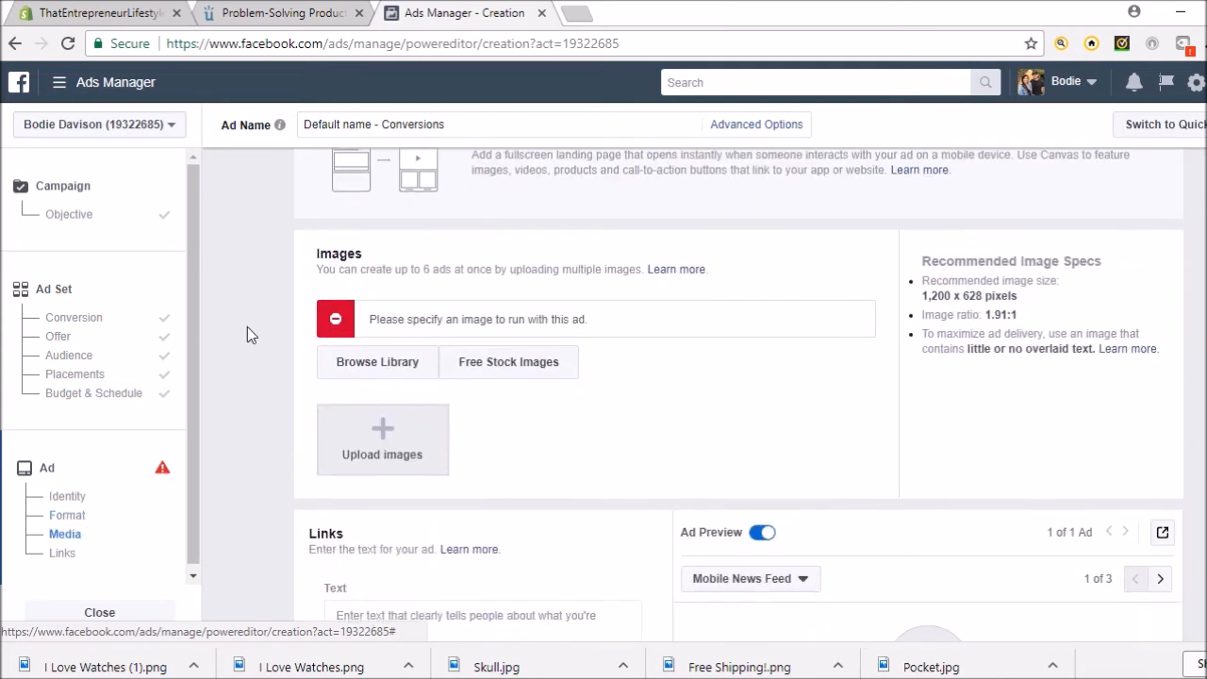
scroll(262, 383, down, 1)
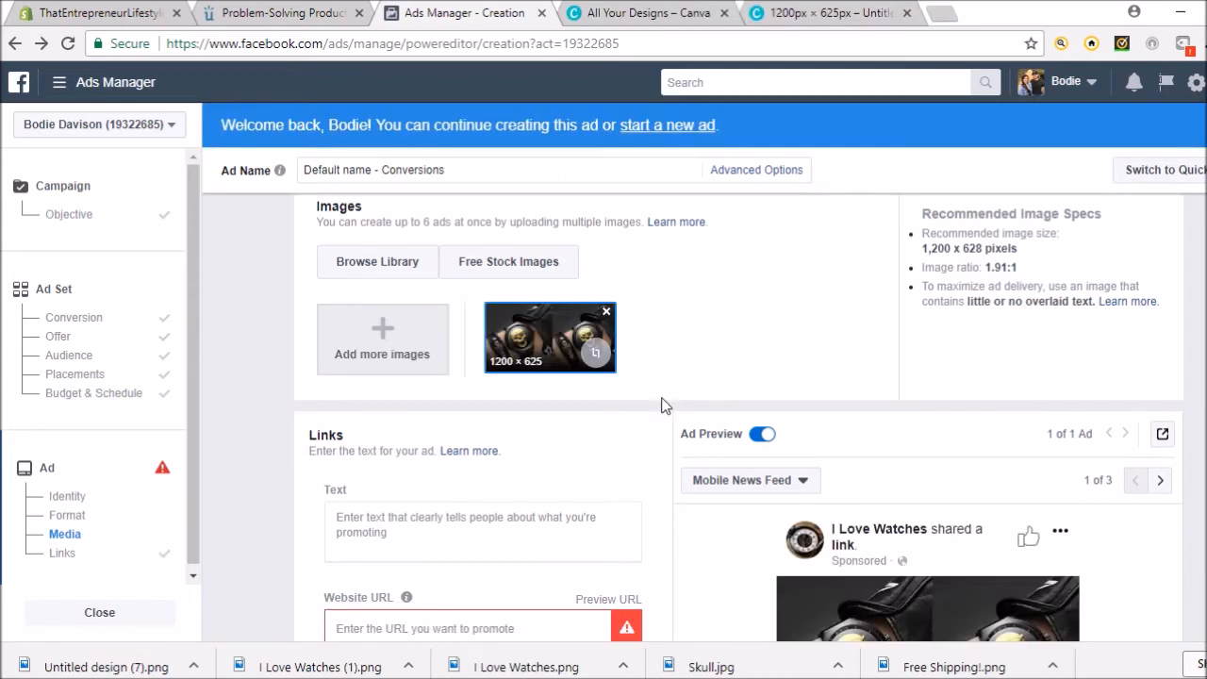
Step: Look at the 1200 × 625 px skull watch design in Canva, dismissing its download notice, and return to Ads Manager
click(822, 13)
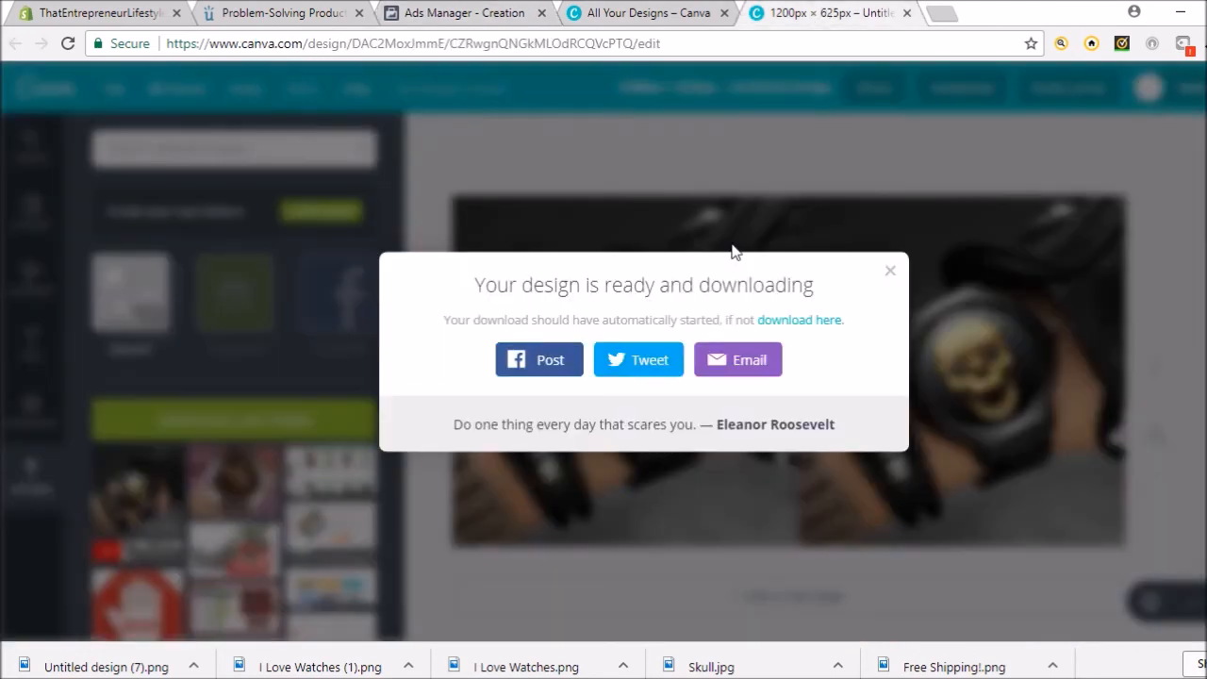
click(891, 275)
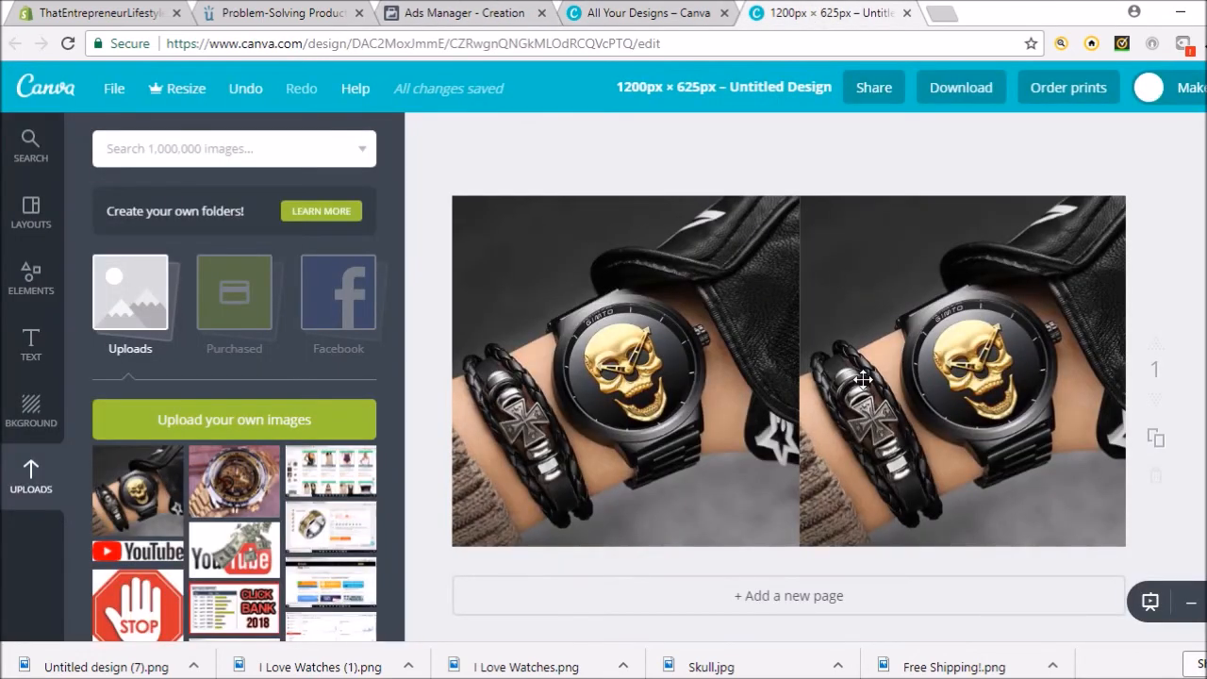
click(462, 13)
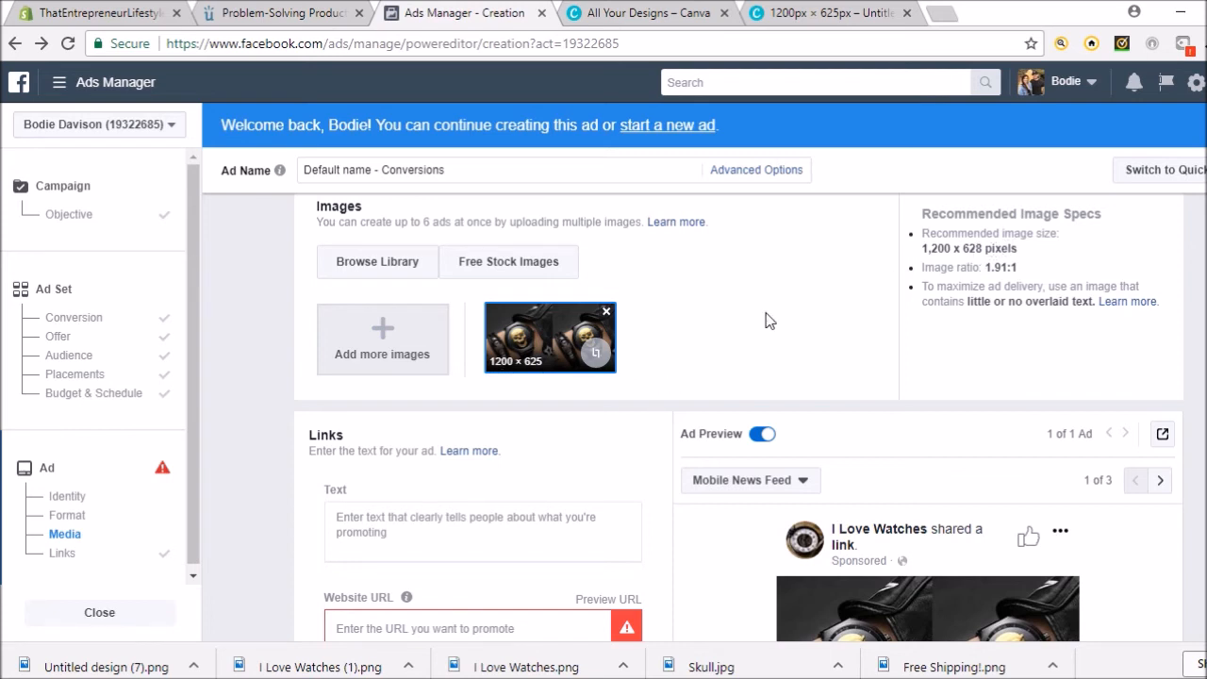
Step: Try HAHAHA as the ad's text and clear it again
scroll(670, 362, down, 2)
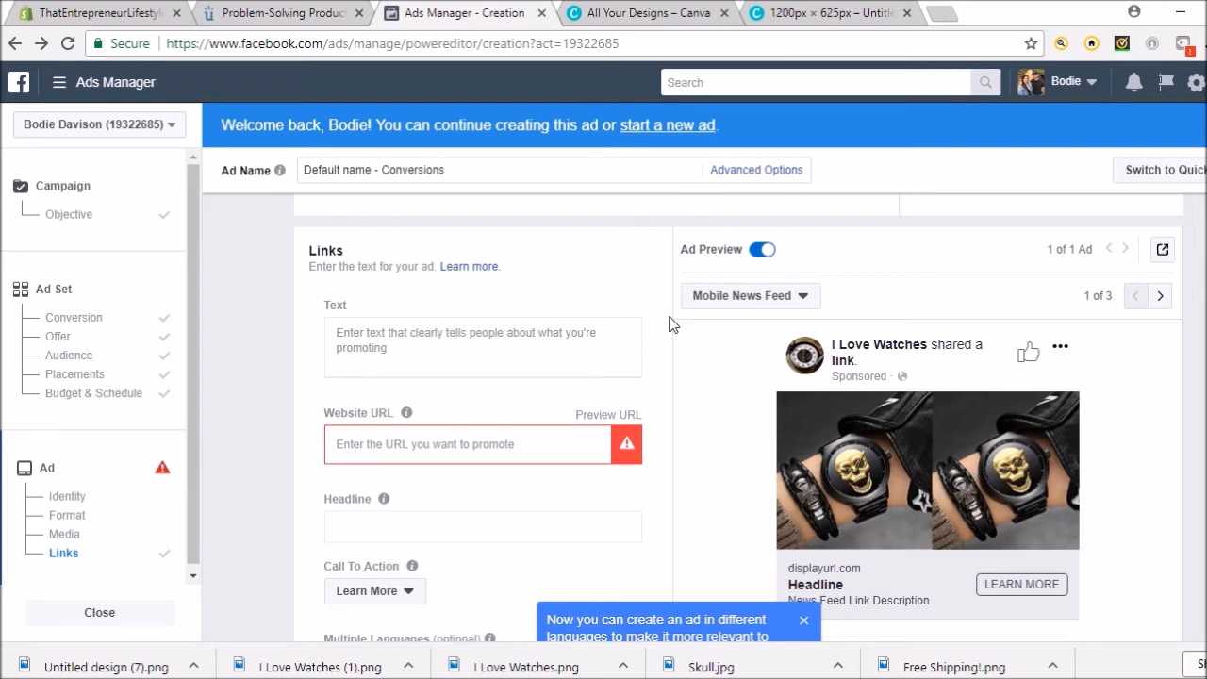
scroll(673, 327, down, 1)
scroll(674, 327, up, 3)
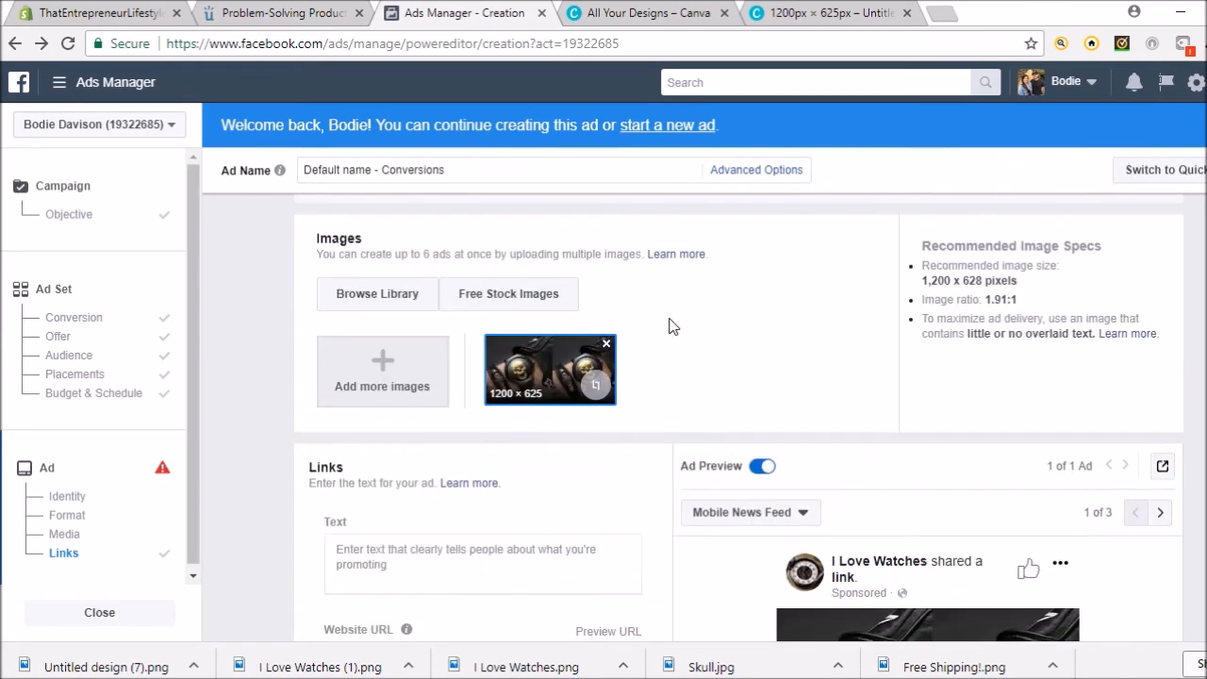
scroll(680, 334, down, 1)
scroll(674, 334, down, 1)
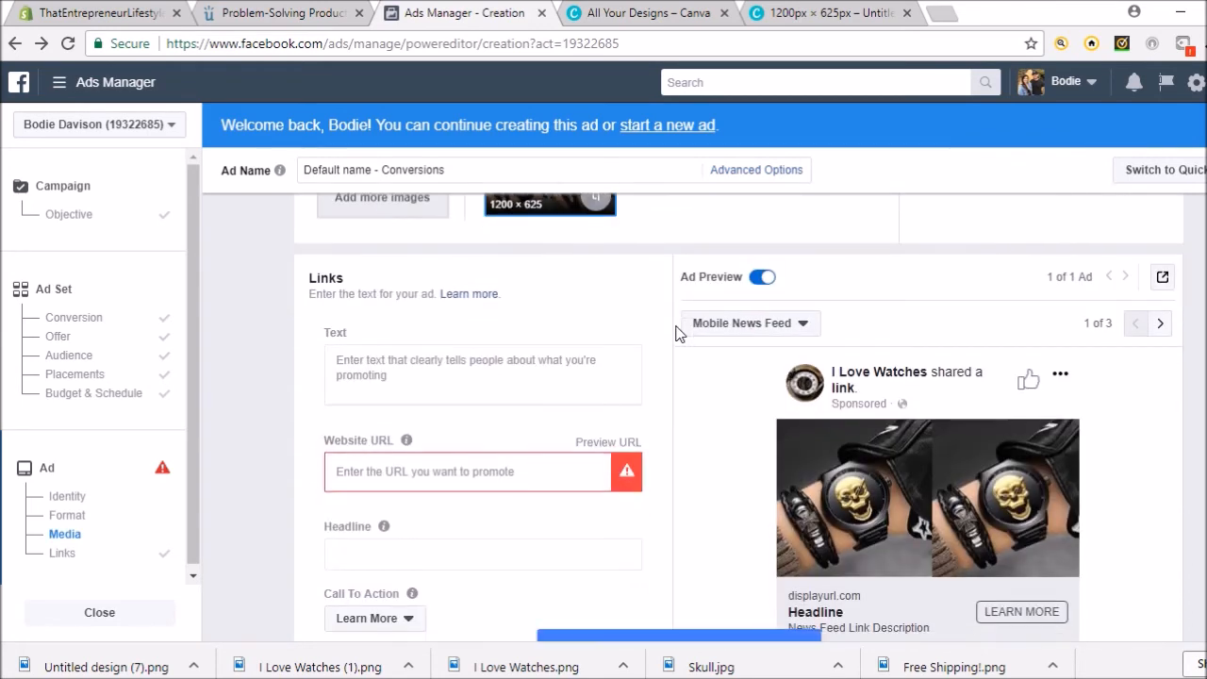
click(439, 361)
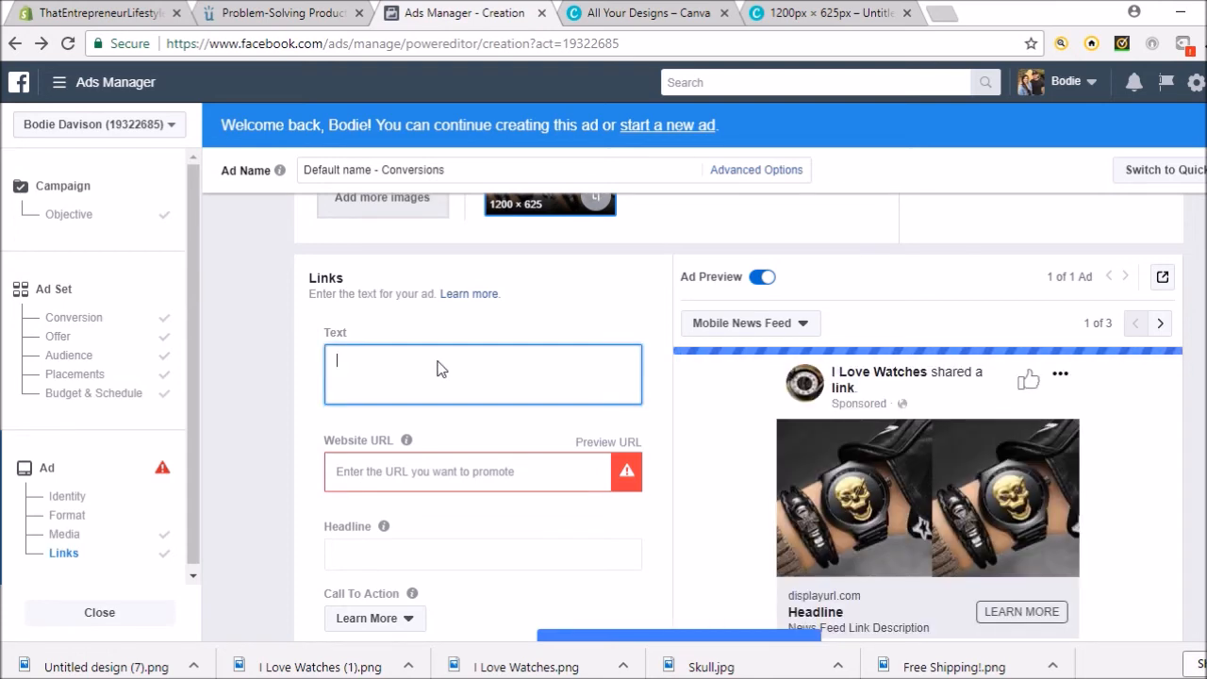
text(HAHAHA)
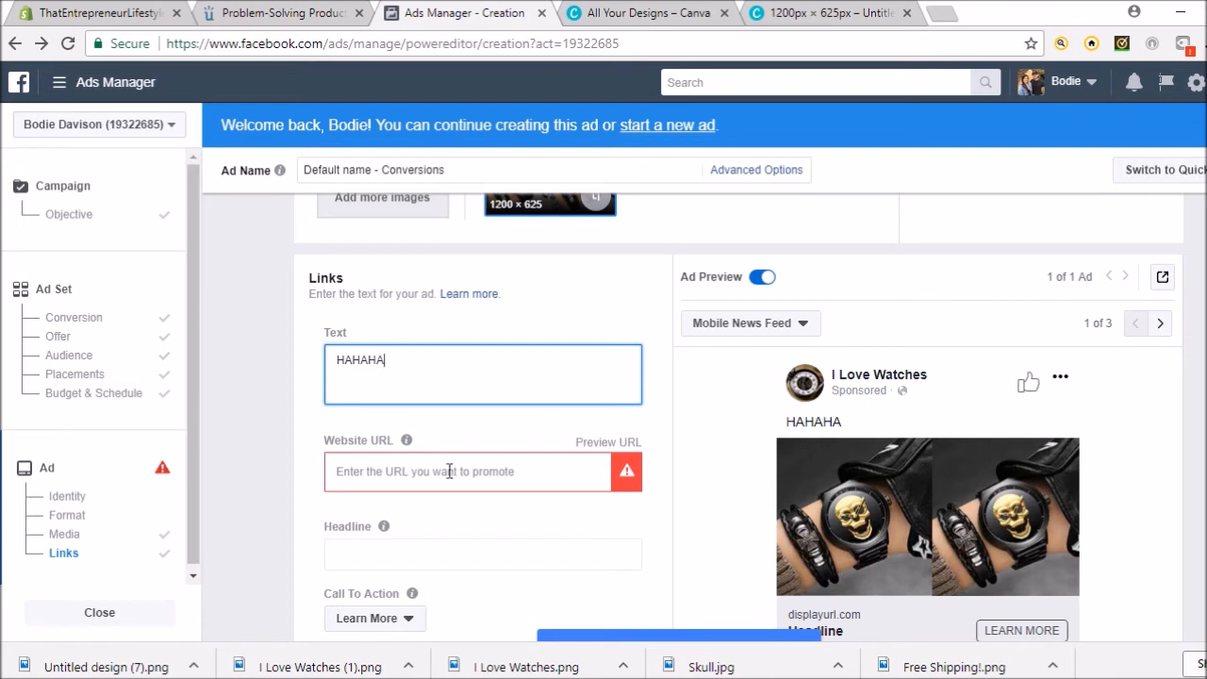
key(BackSpace)
key(BackSpace)
key(BackSpace)
key(BackSpace)
key(BackSpace)
key(BackSpace)
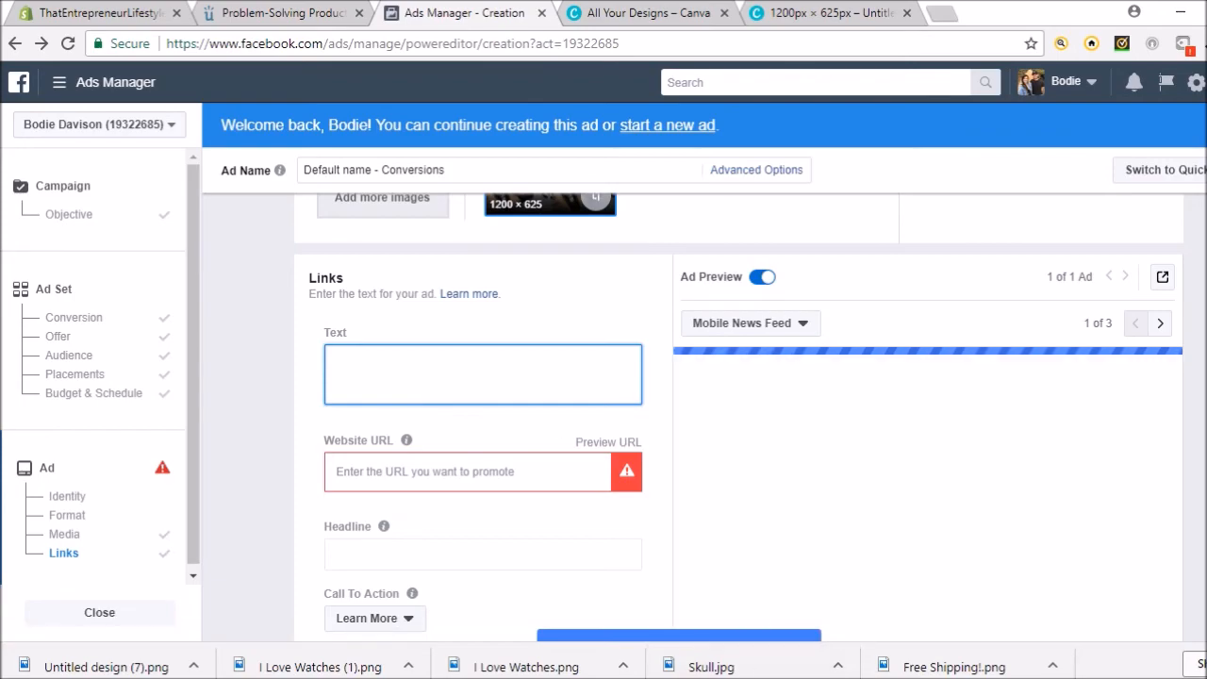
Step: Copy the four-line "Do You Love Skulls?" text with its order link from the Word document into the ad's text
click(849, 576)
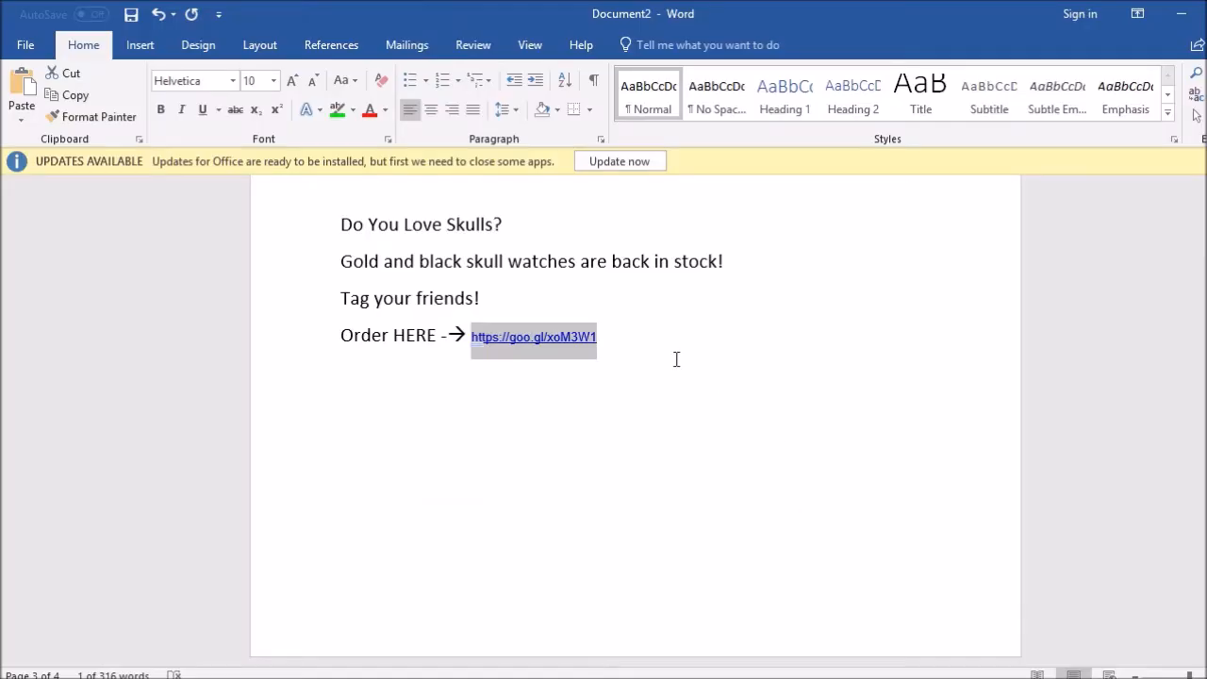
drag(676, 359, 341, 224)
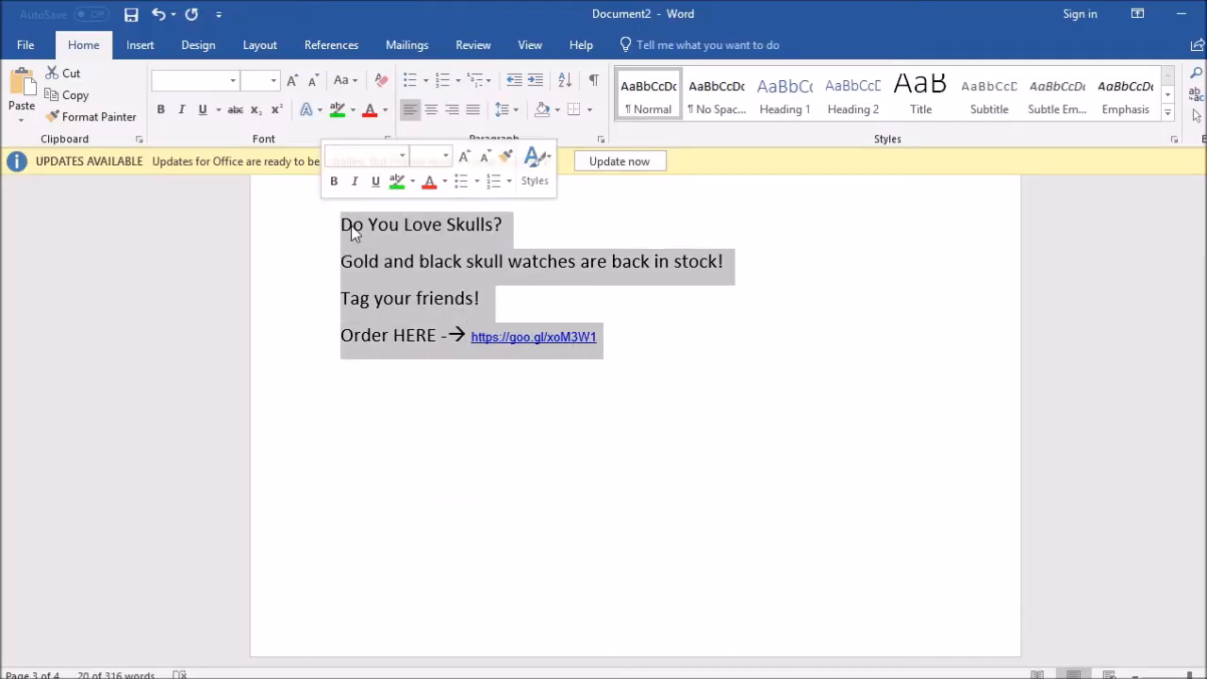
right_click(351, 233)
click(425, 264)
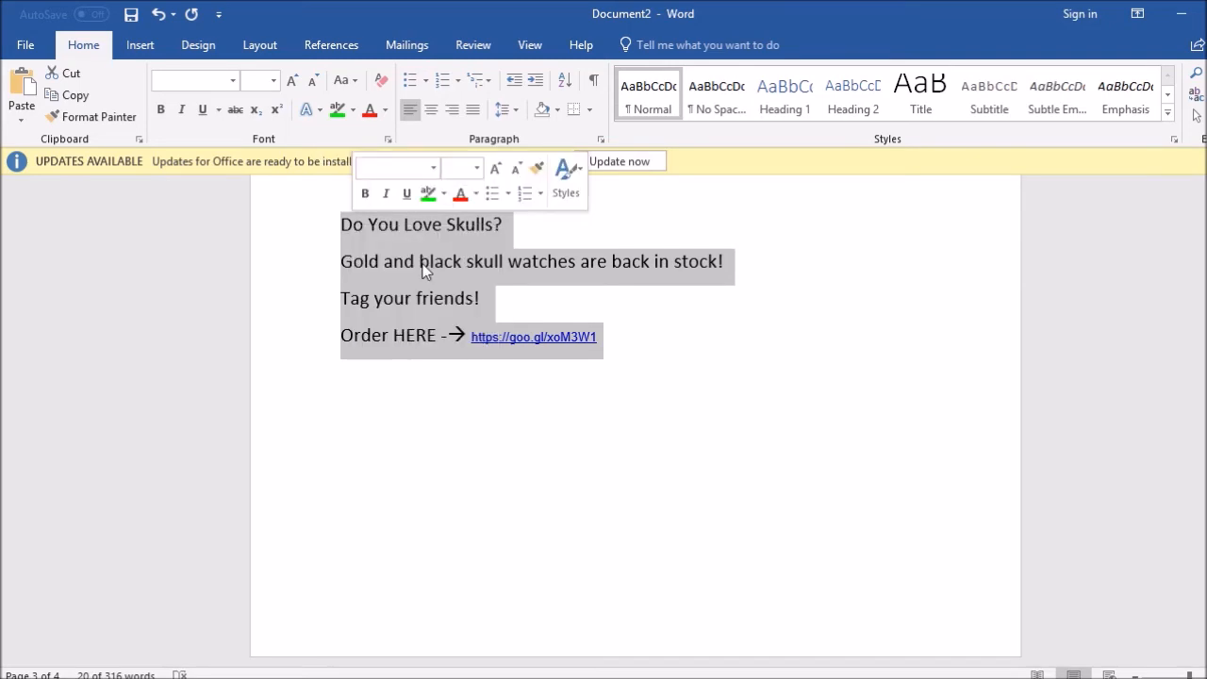
key(alt+Tab)
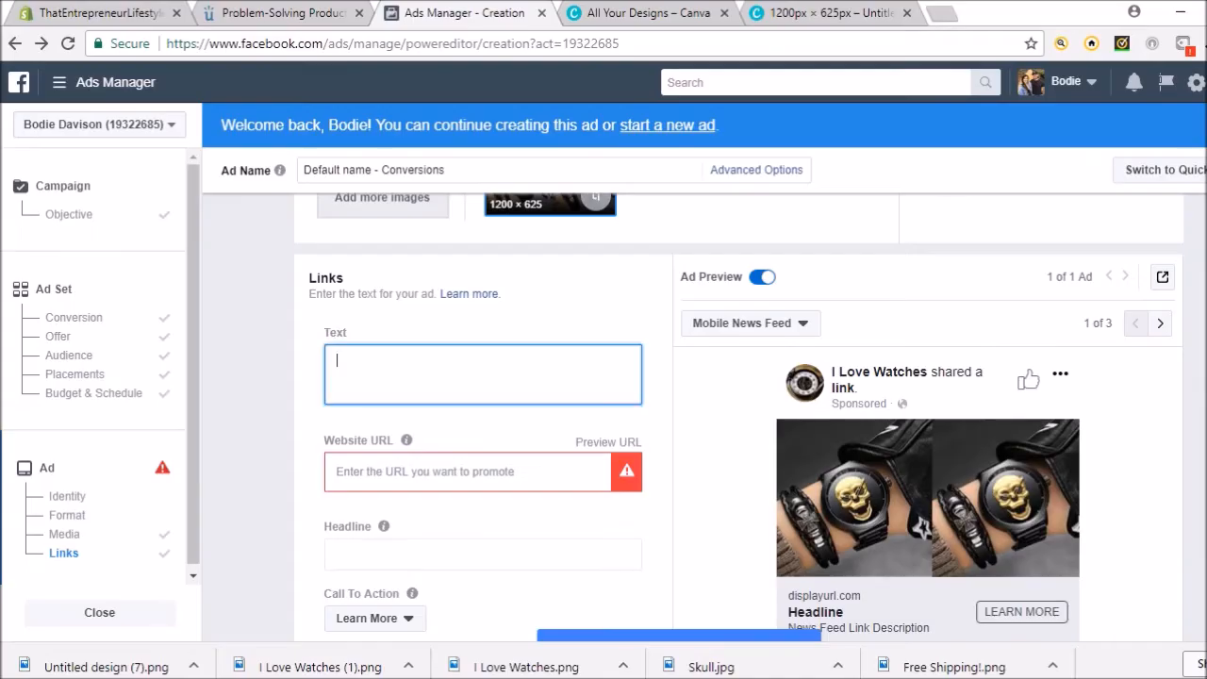
key(ctrl+v)
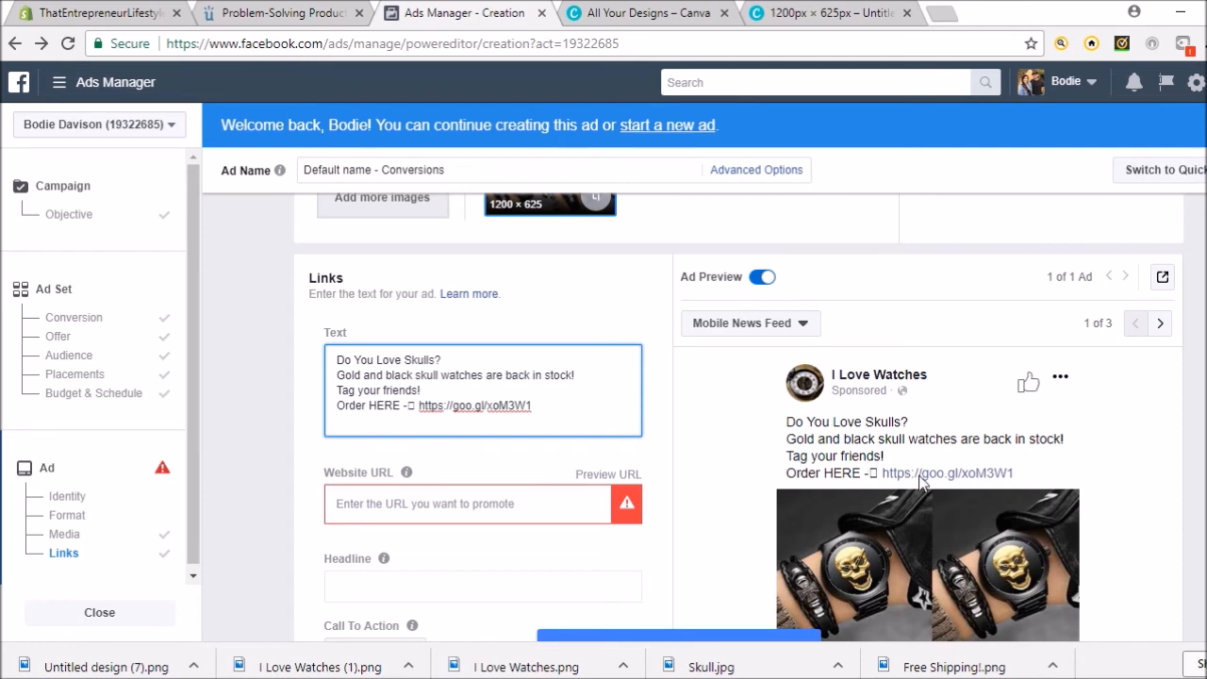
Step: Replace the broken arrow after "Order HERE" in the ad text with "---->"
click(417, 405)
key(BackSpace)
key(BackSpace)
text(-->)
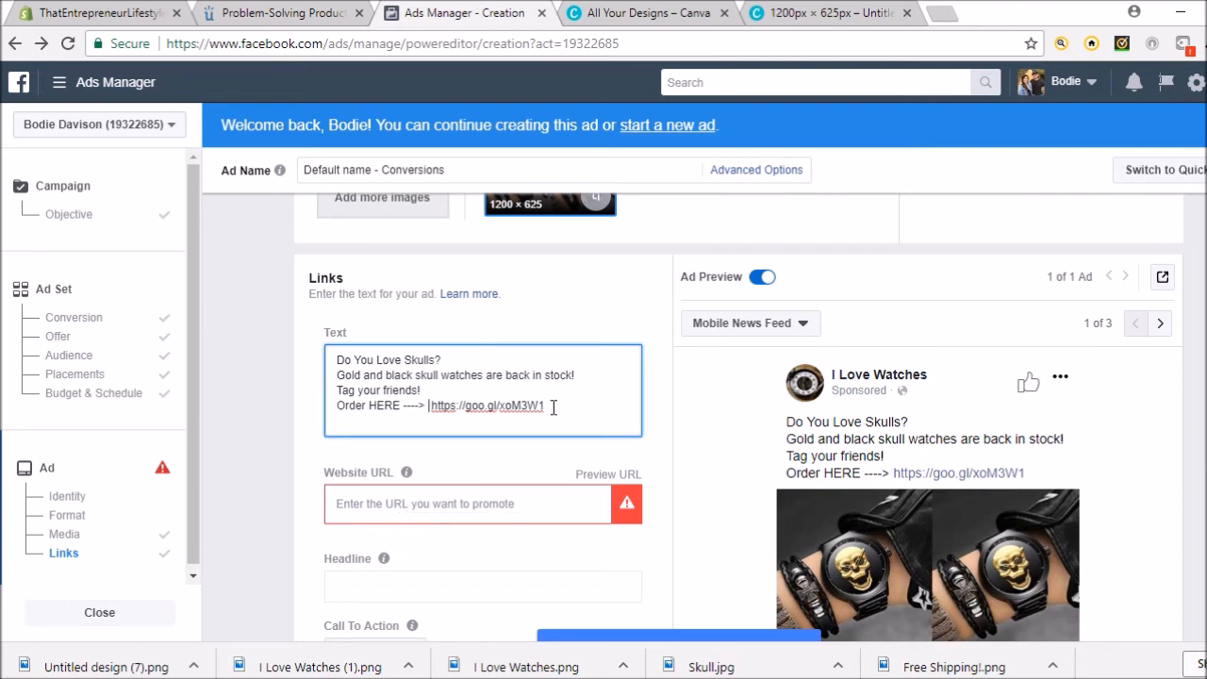
drag(550, 405, 495, 403)
drag(438, 401, 437, 400)
right_click(437, 400)
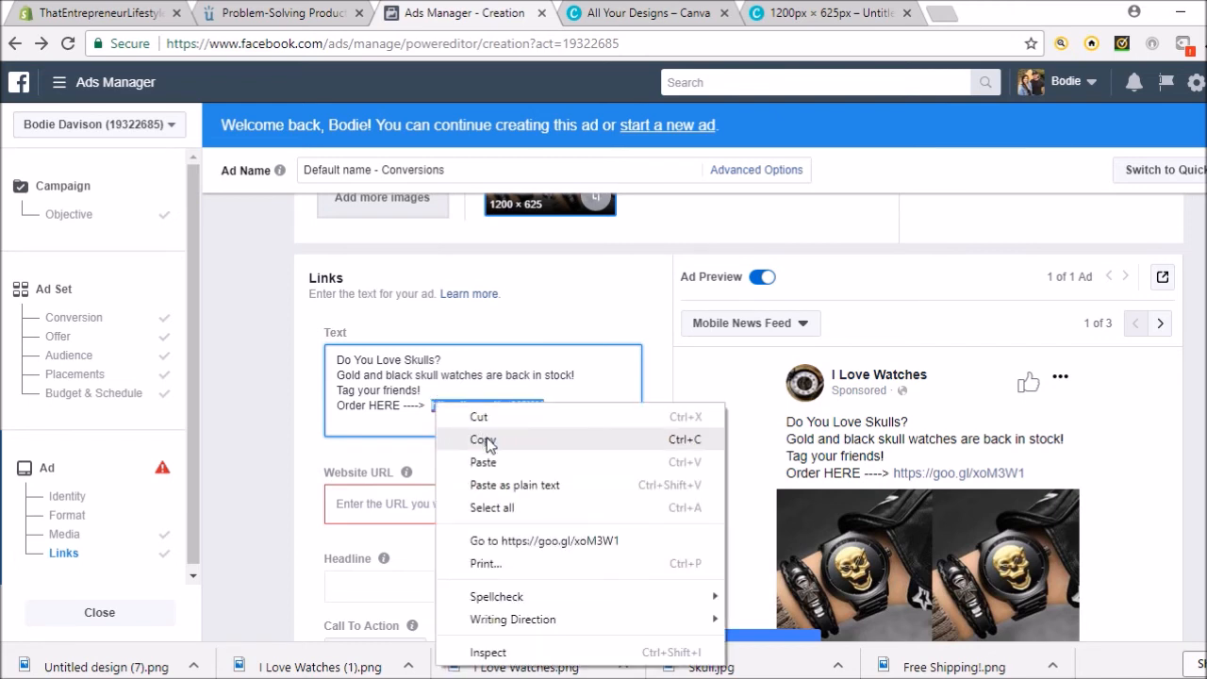
click(448, 444)
click(405, 501)
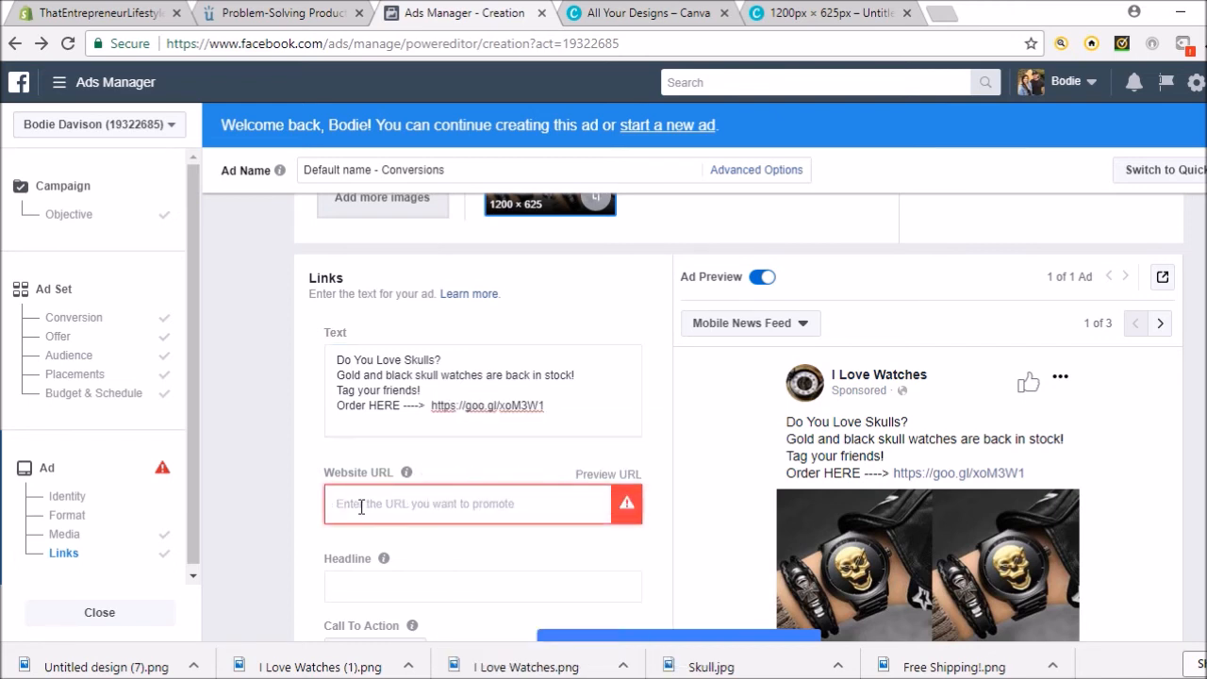
key(ctrl+v)
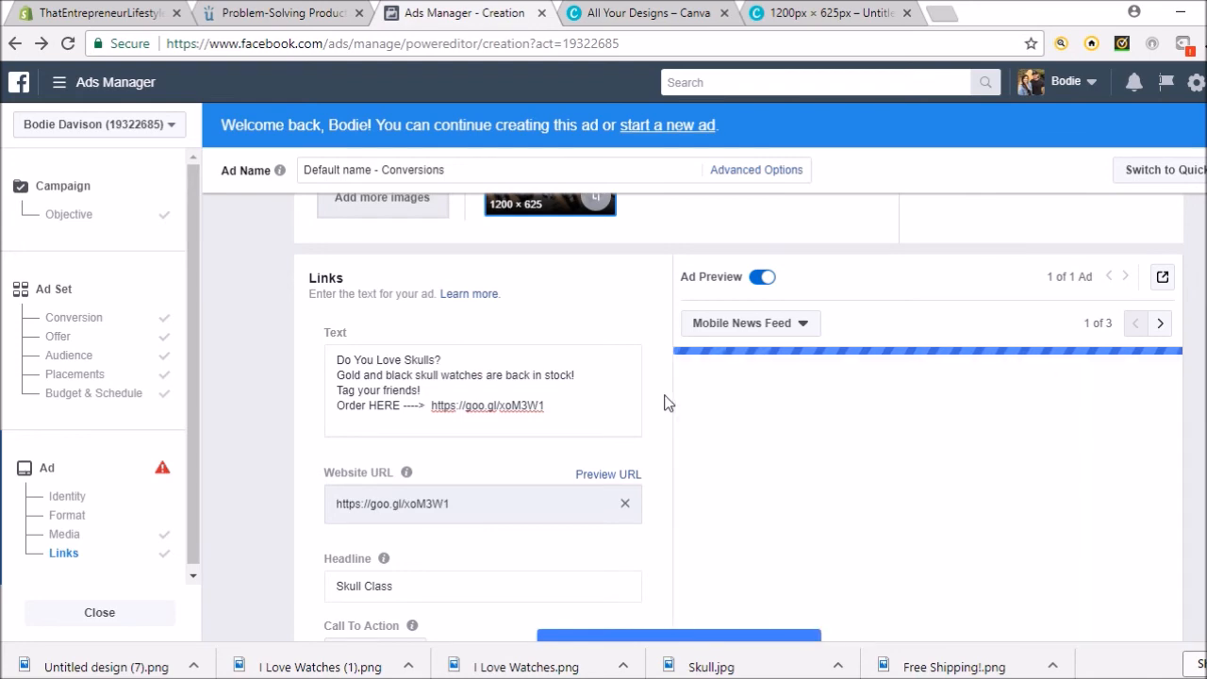
Step: Dismiss the multiple-languages tip and set the ad's call to action to Shop Now
scroll(664, 404, down, 2)
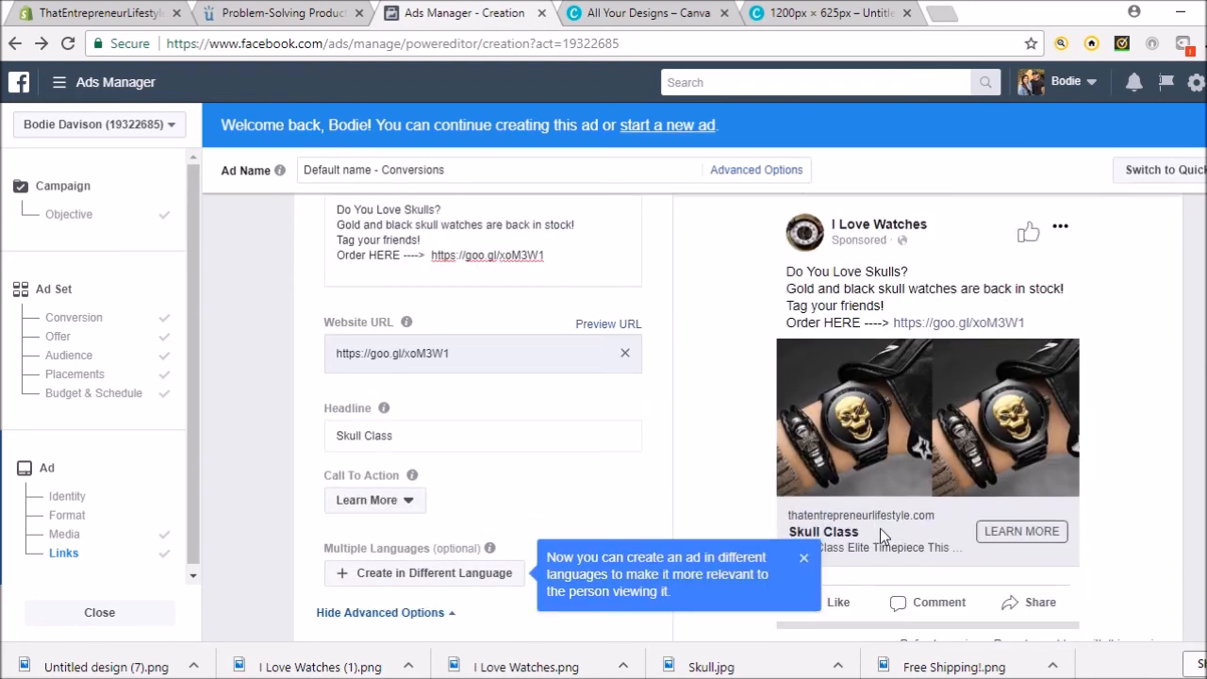
click(804, 558)
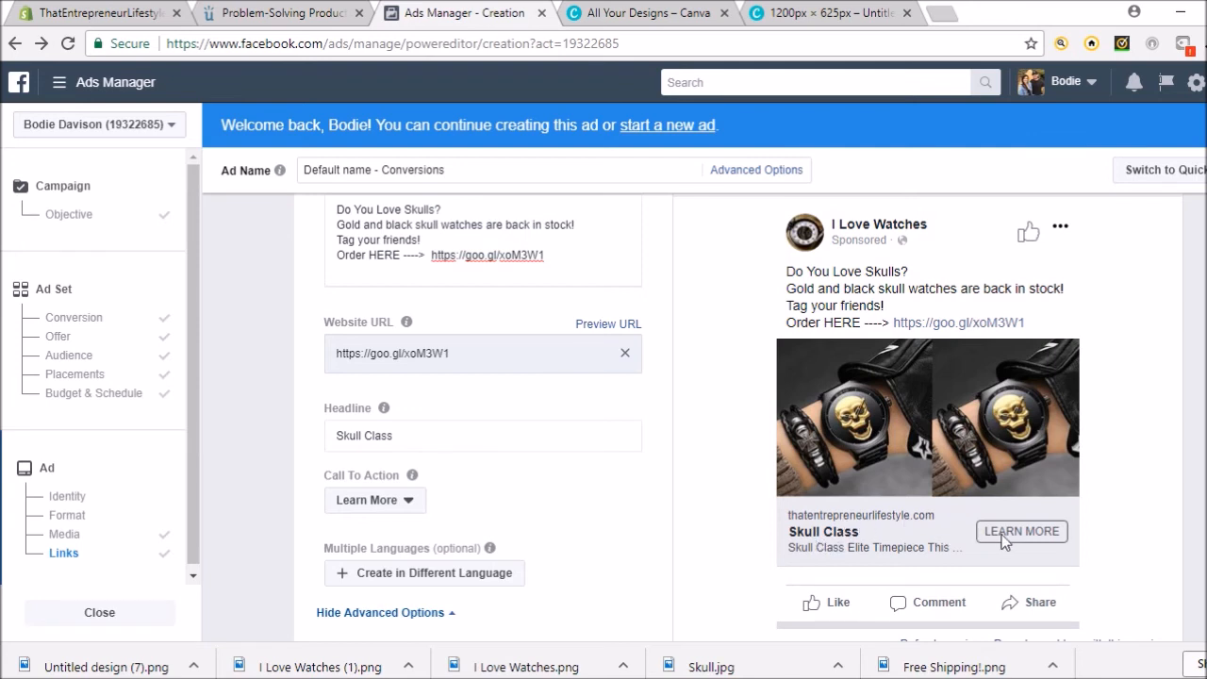
click(408, 501)
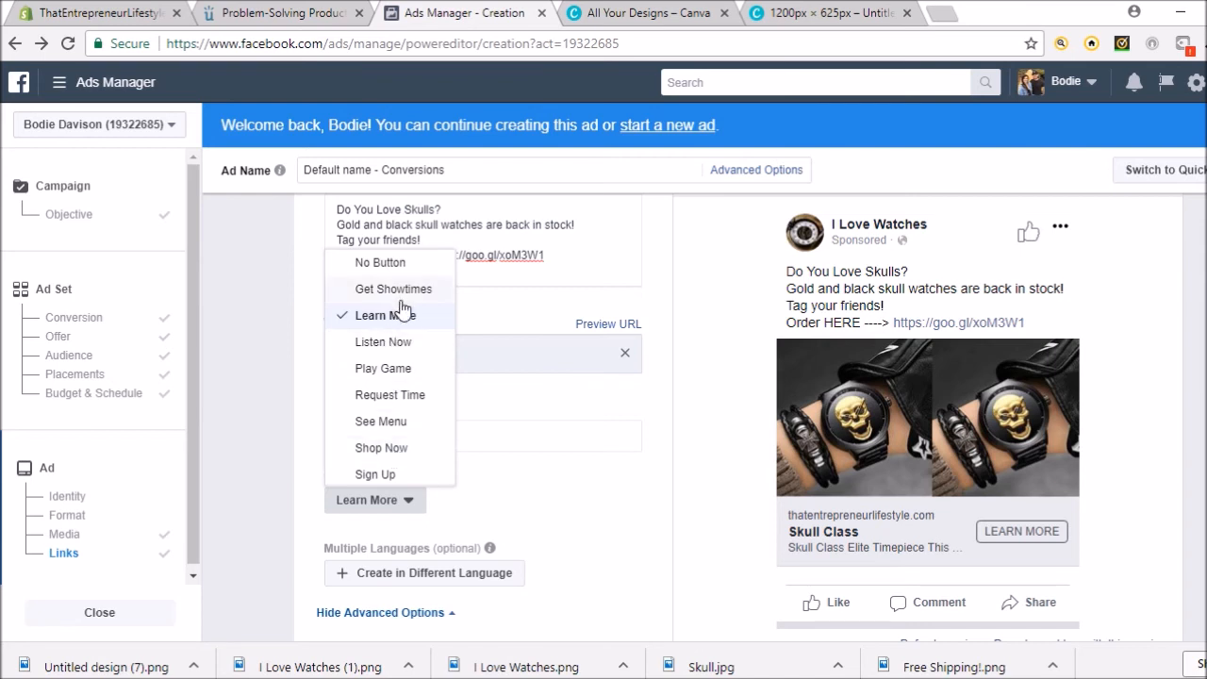
click(397, 448)
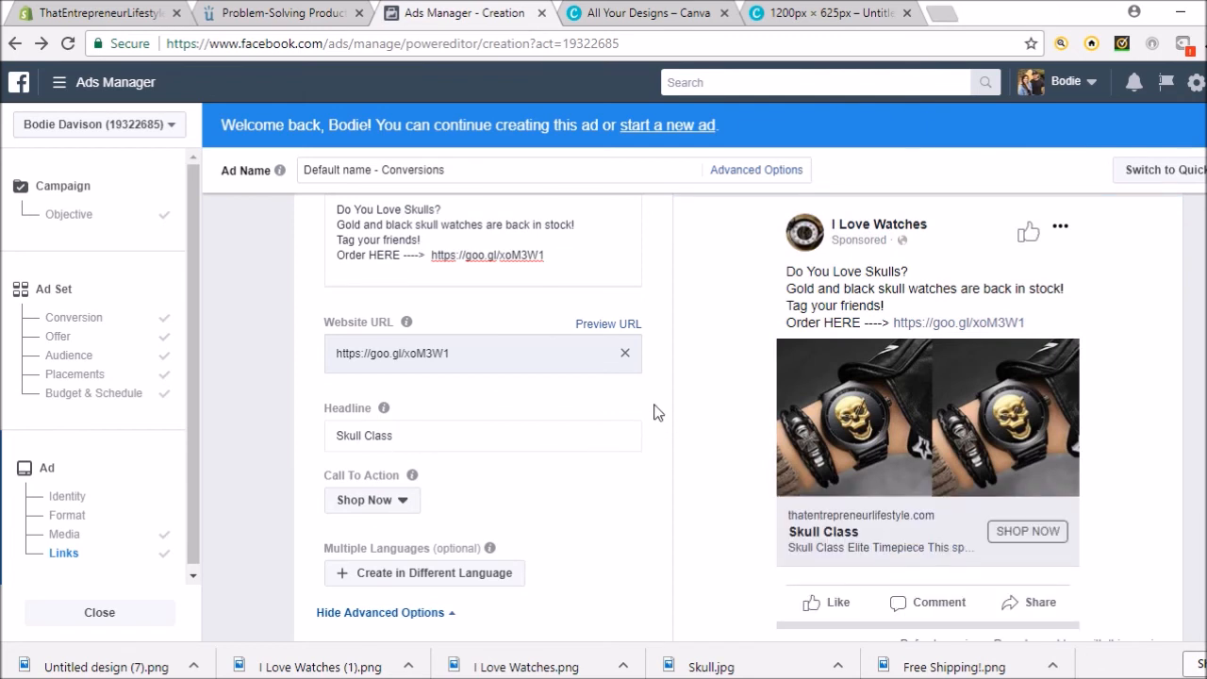
Step: Replace the ad's headline with "Free Shipping"
scroll(658, 416, down, 1)
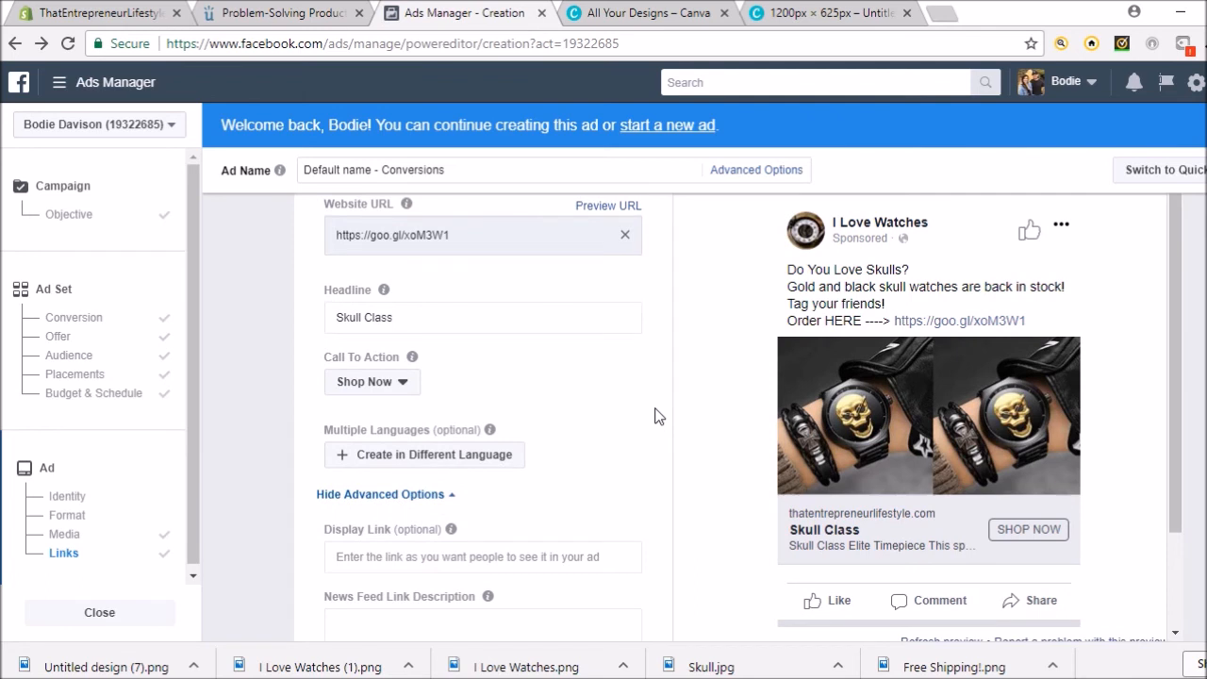
scroll(659, 416, up, 2)
click(444, 528)
key(BackSpace)
key(BackSpace)
key(BackSpace)
key(BackSpace)
key(BackSpace)
key(BackSpace)
key(BackSpace)
key(BackSpace)
key(BackSpace)
key(BackSpace)
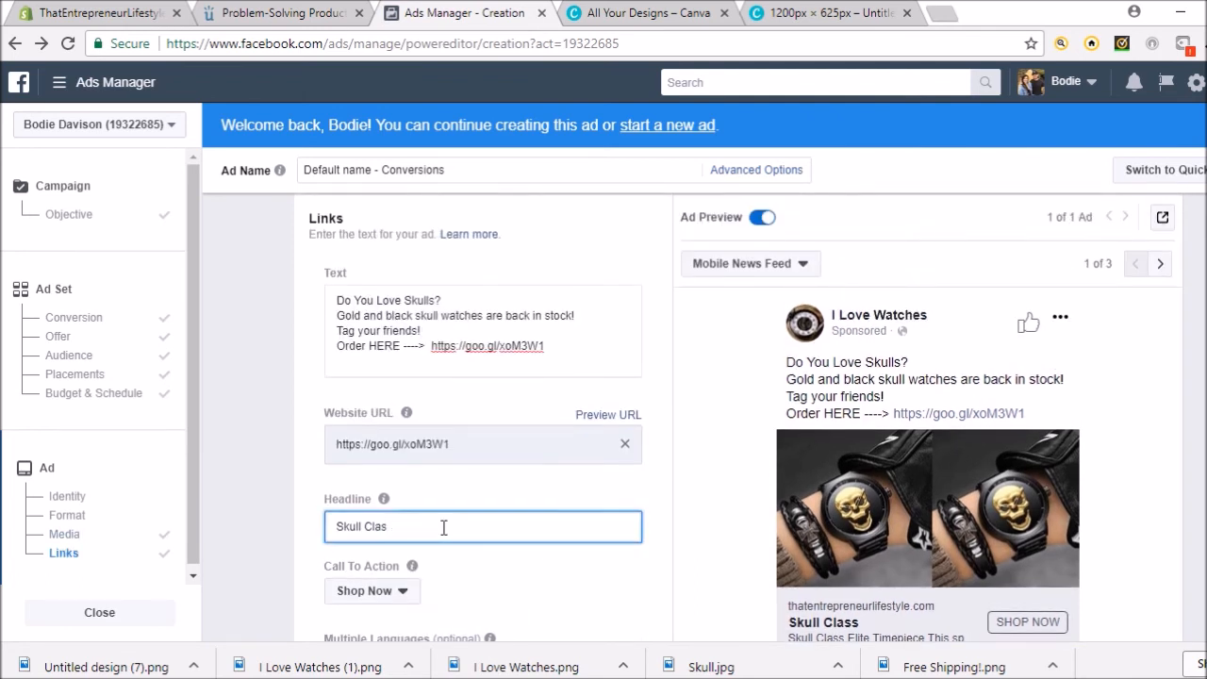
key(BackSpace)
text(Free Shipping)
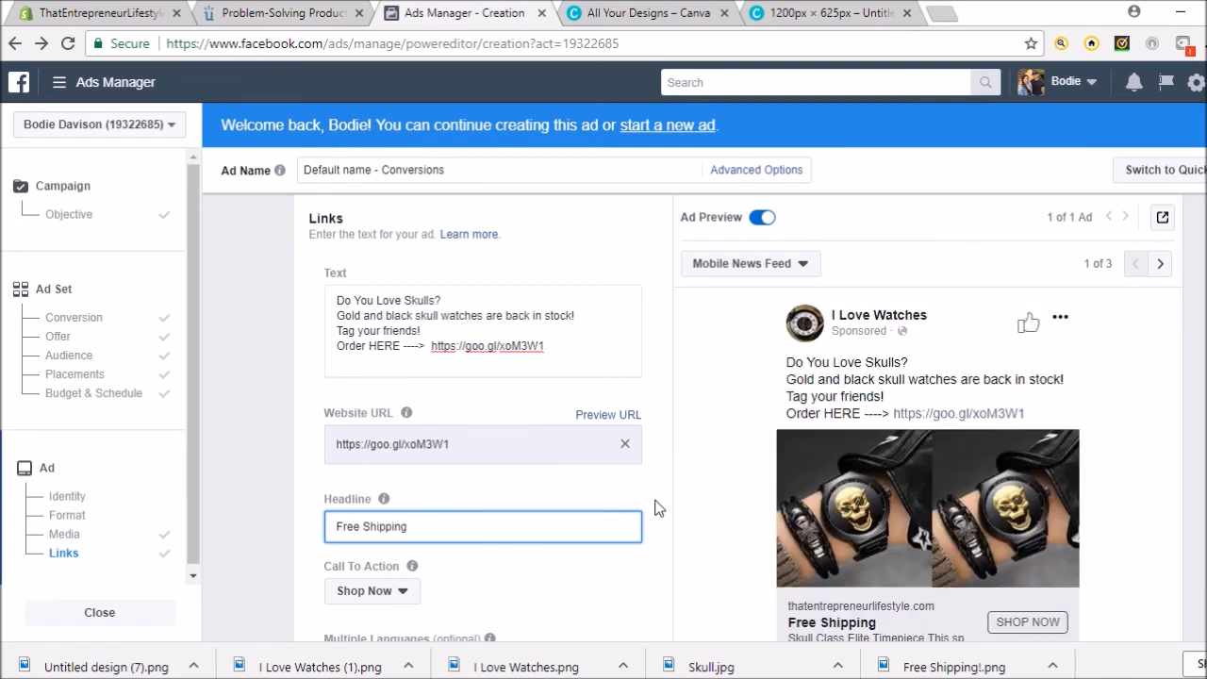
Step: Review the ad preview and the optional display link, link description and URL parameter settings
scroll(658, 508, down, 1)
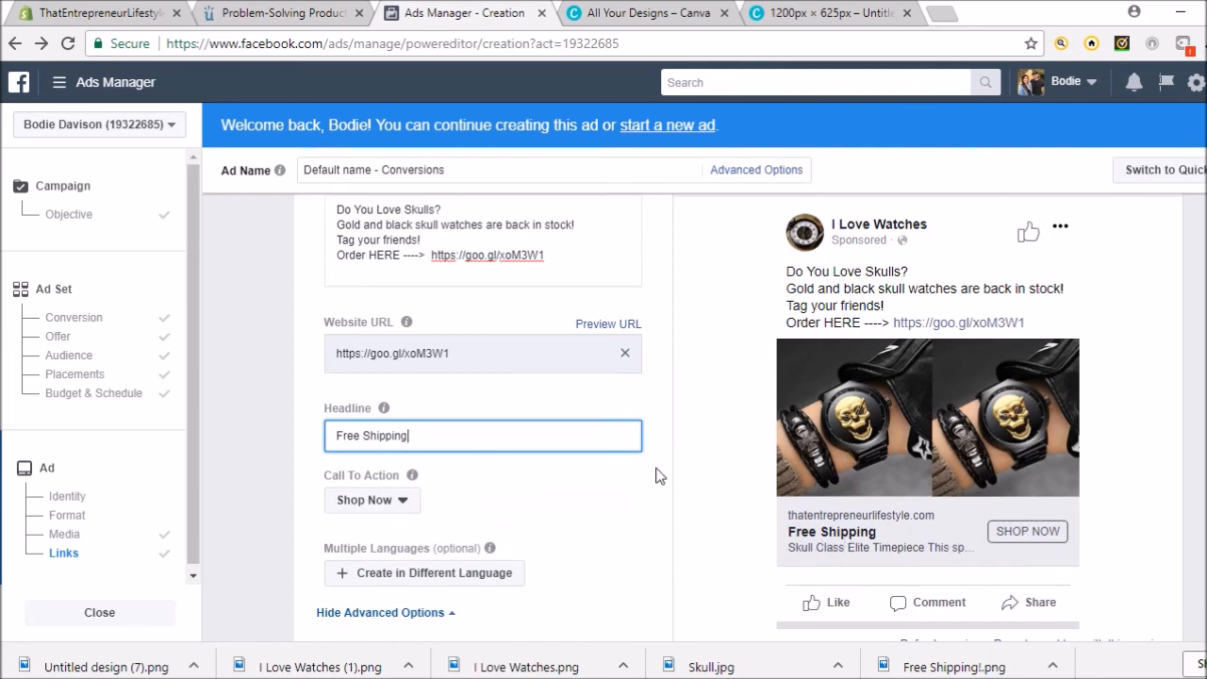
scroll(658, 476, down, 1)
scroll(658, 476, down, 1)
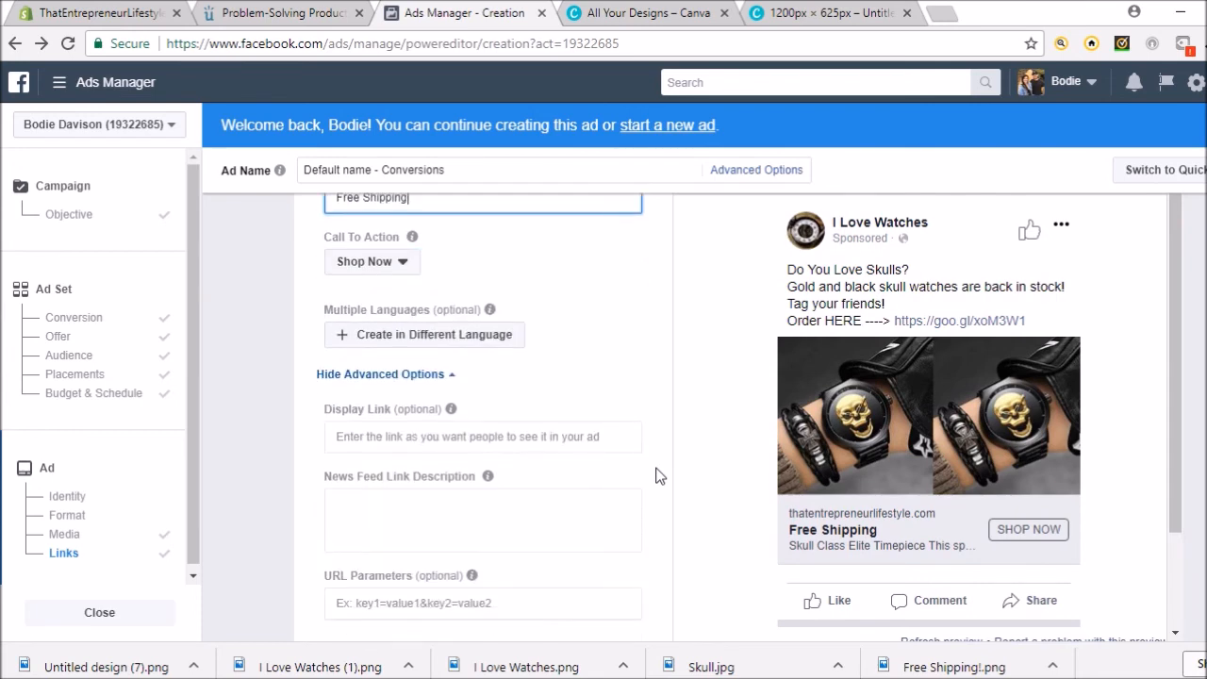
scroll(658, 476, down, 1)
scroll(657, 476, up, 2)
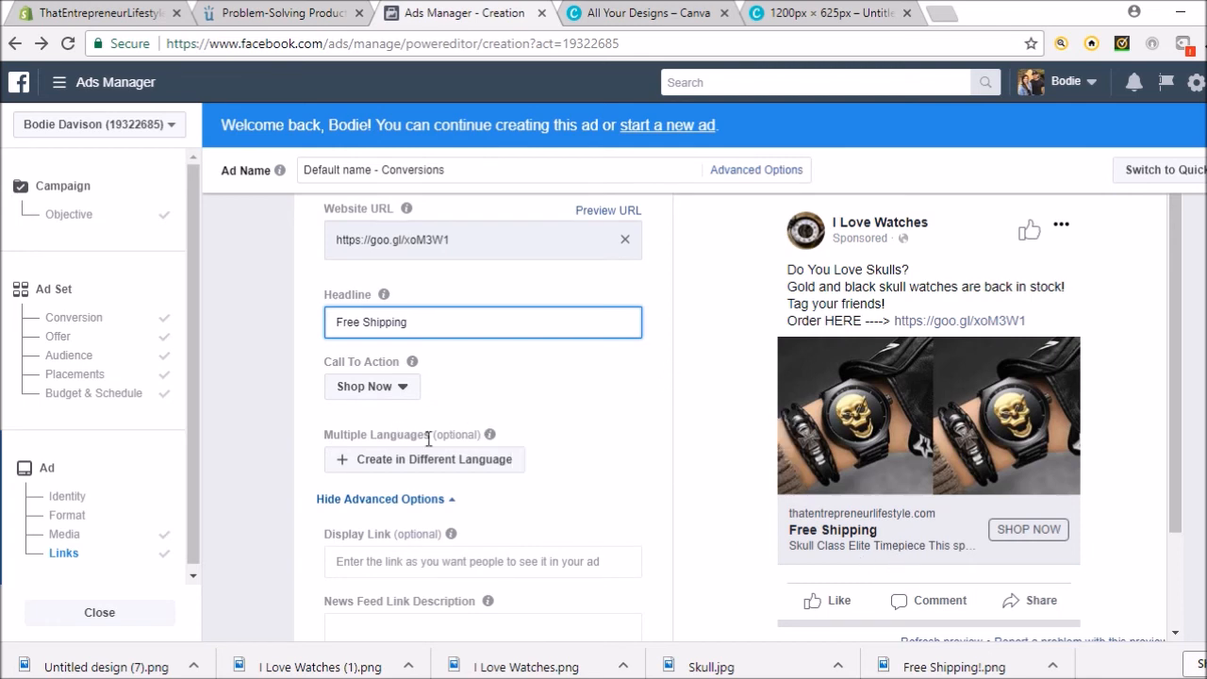
Step: Try the placeholder text ";kasjdh" as the ad's optional display link, and clear it
scroll(621, 432, down, 1)
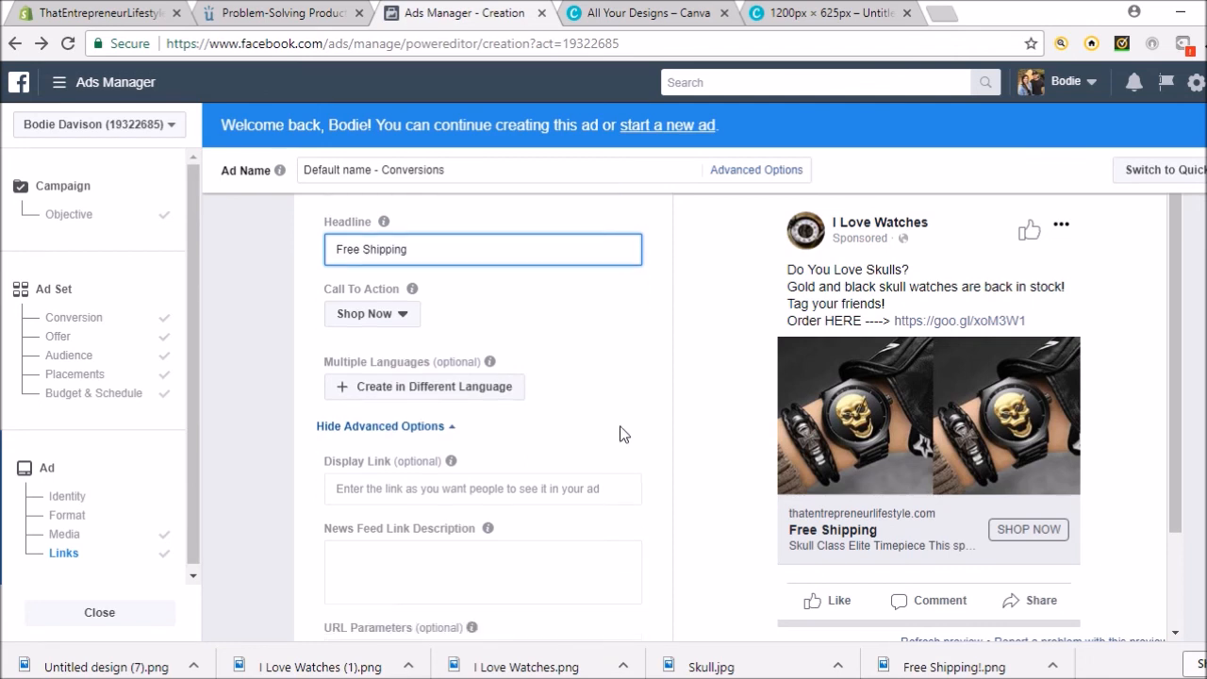
scroll(638, 404, down, 1)
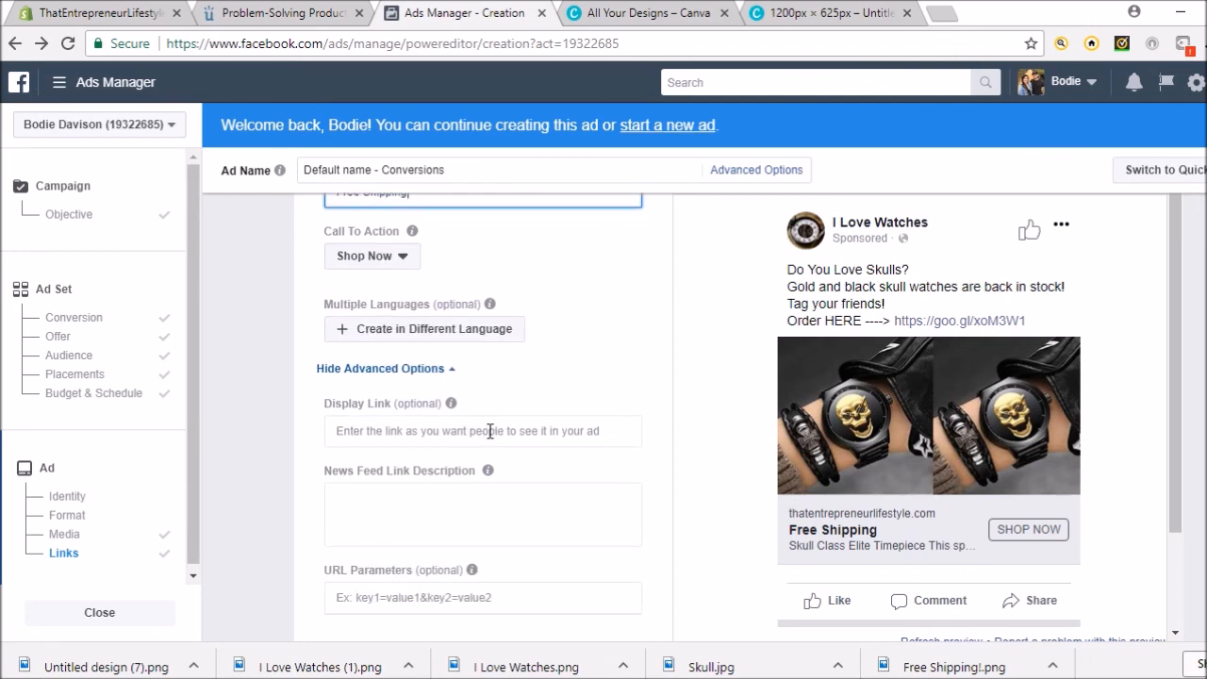
click(491, 431)
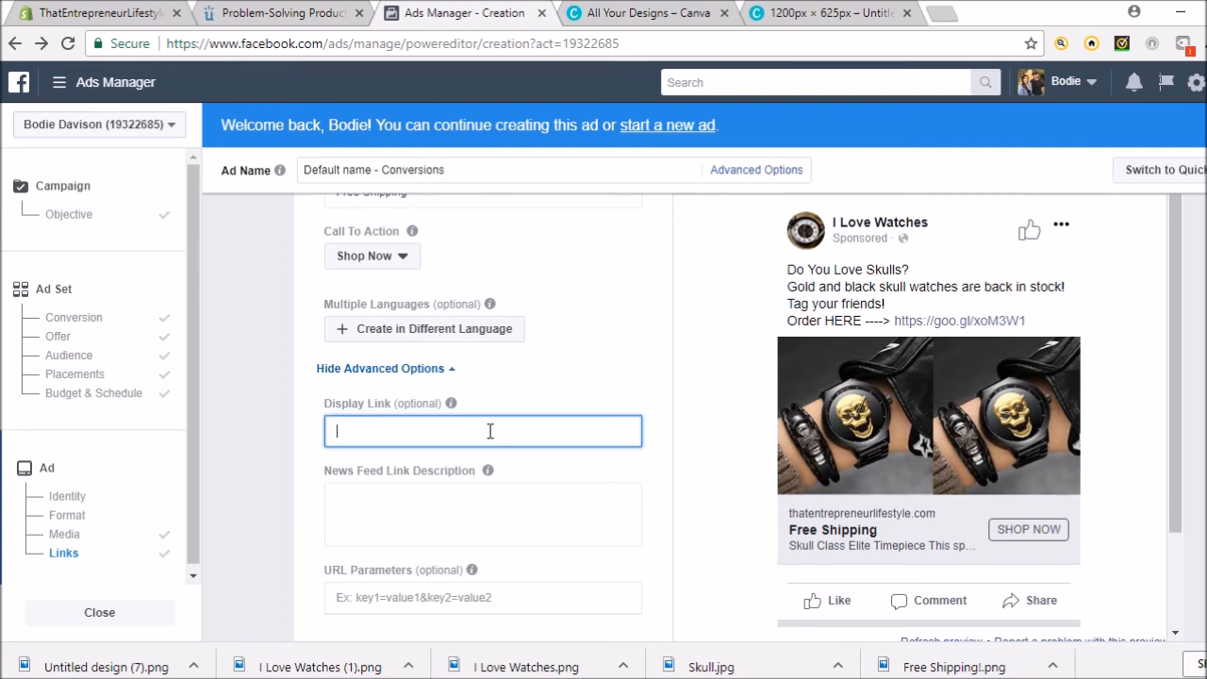
mouse_move(453, 405)
text(;kasjdh)
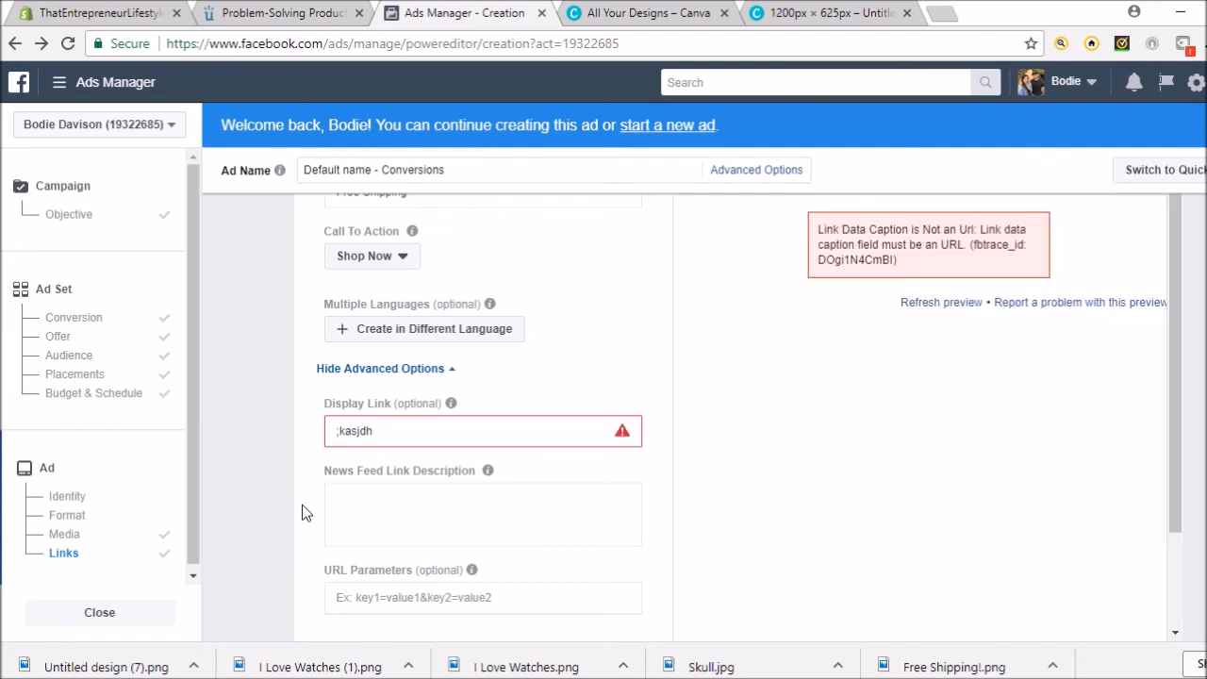
click(422, 430)
key(BackSpace)
key(BackSpace)
key(BackSpace)
key(BackSpace)
key(BackSpace)
key(BackSpace)
key(BackSpace)
click(315, 523)
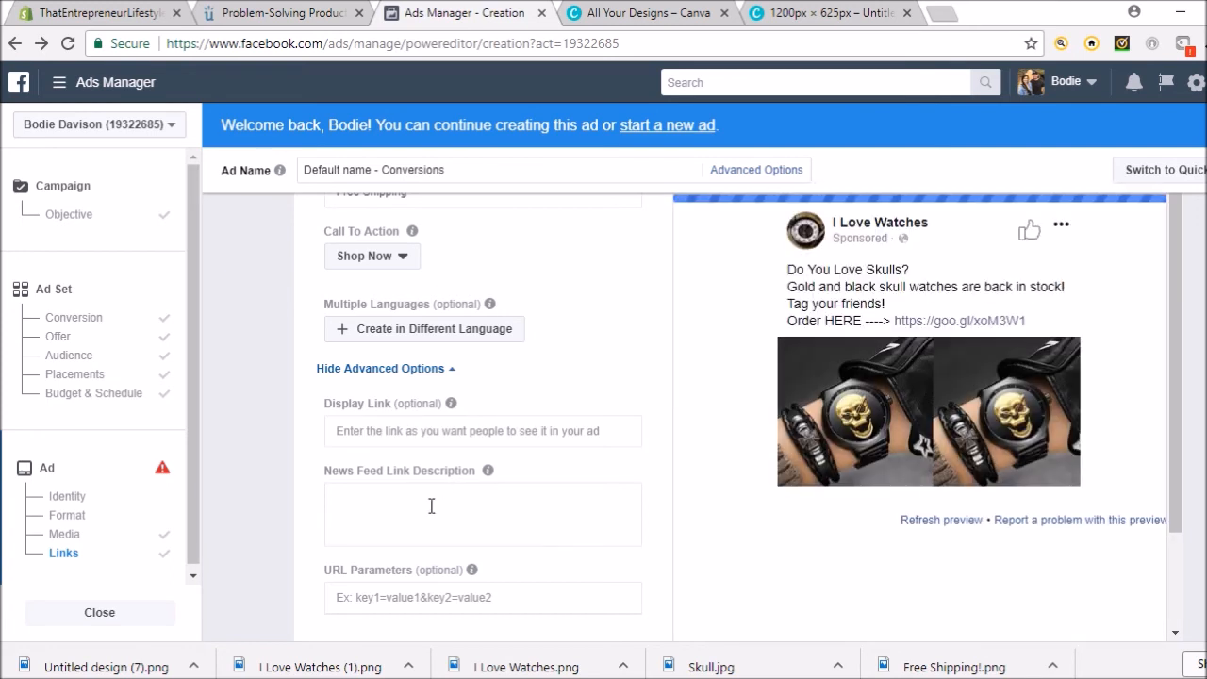
Step: Try the placeholder text "aksjhdaksjd" as the News Feed link description, and clear it
click(433, 505)
text(aksjhdaksjd)
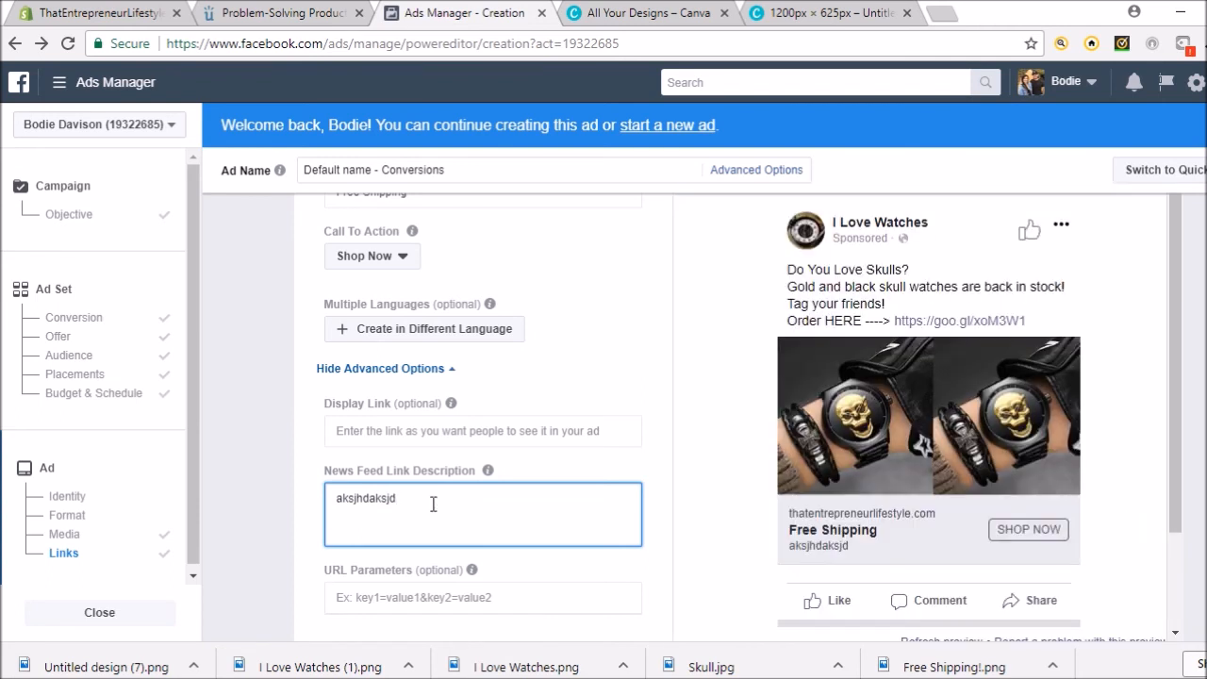
key(BackSpace)
key(BackSpace)
key(BackSpace)
key(BackSpace)
key(BackSpace)
key(BackSpace)
key(BackSpace)
key(BackSpace)
key(BackSpace)
key(BackSpace)
key(BackSpace)
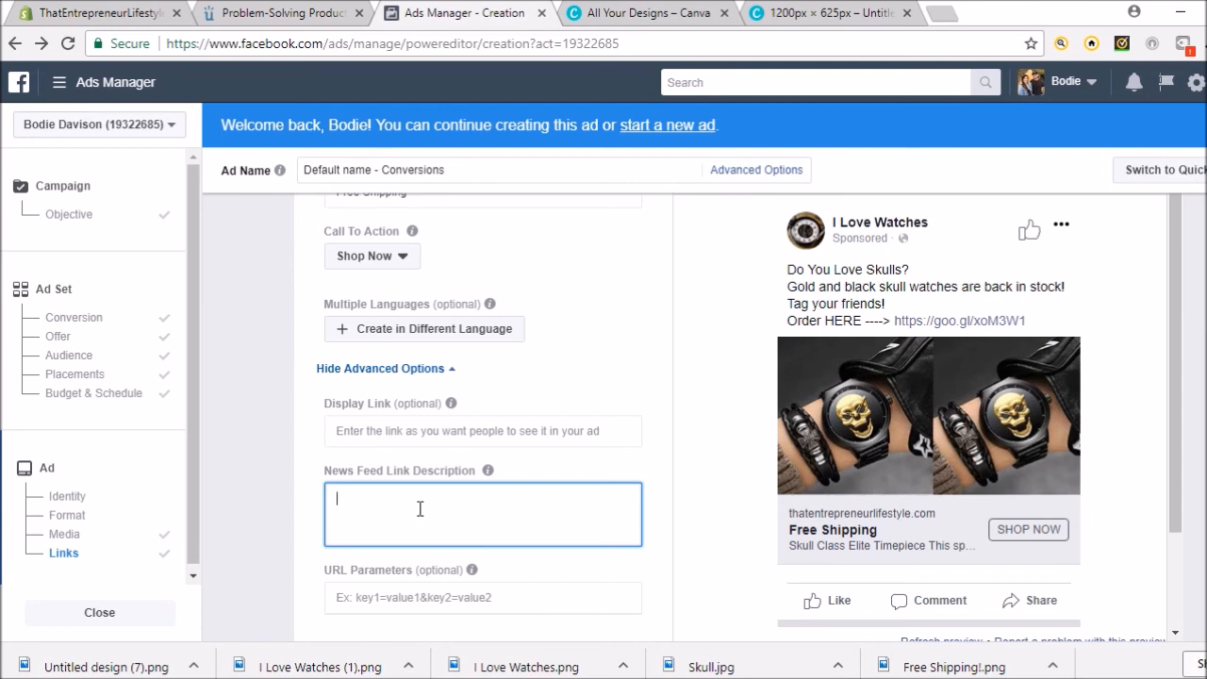
Step: Enter "Selling fast, make sure to pick up yours today!" as the News Feed link description
text(Selling fast)
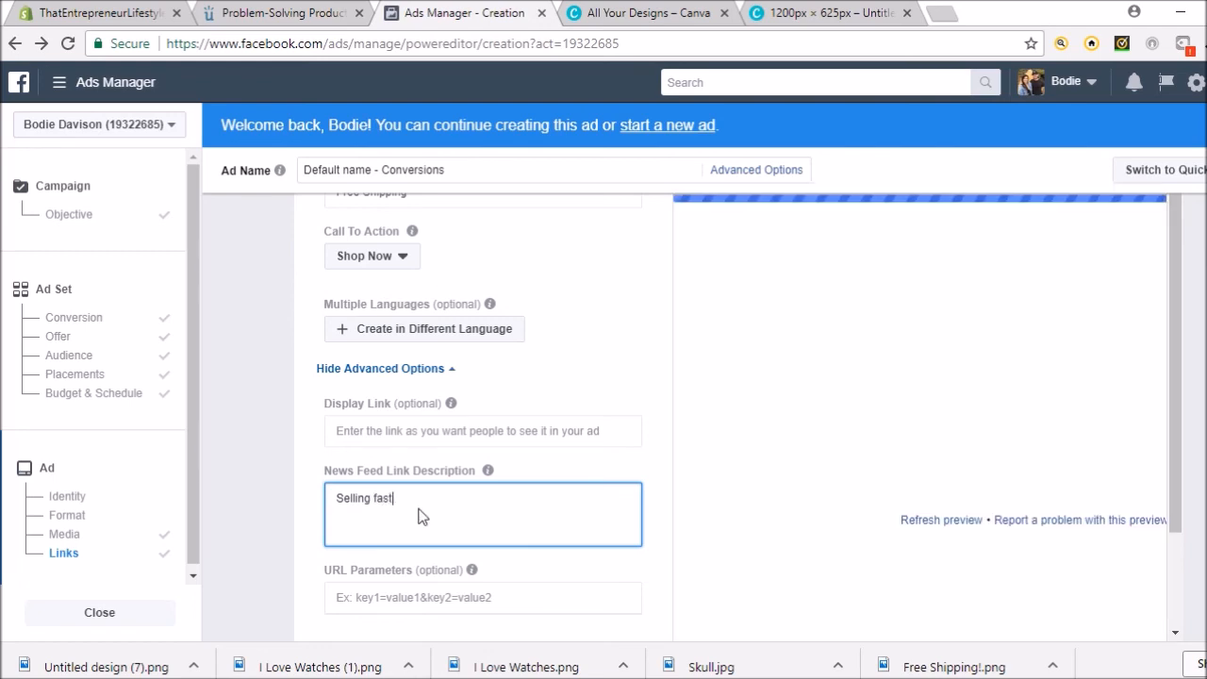
text(, make sure to pick up)
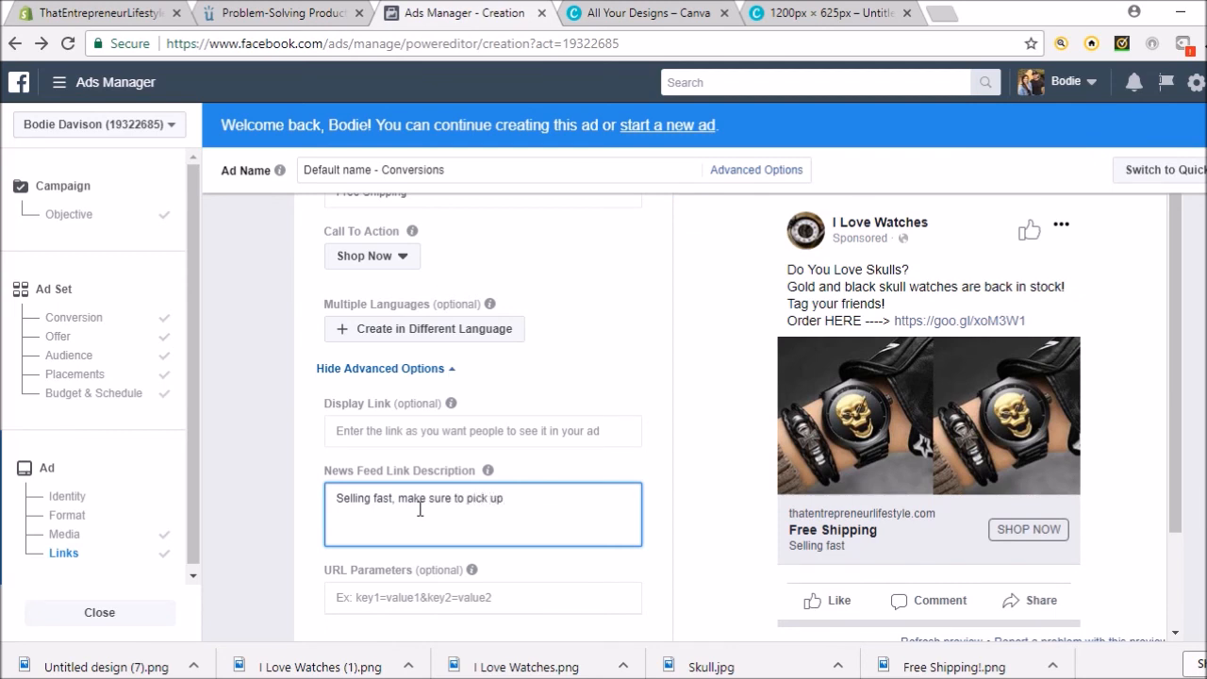
text( yours)
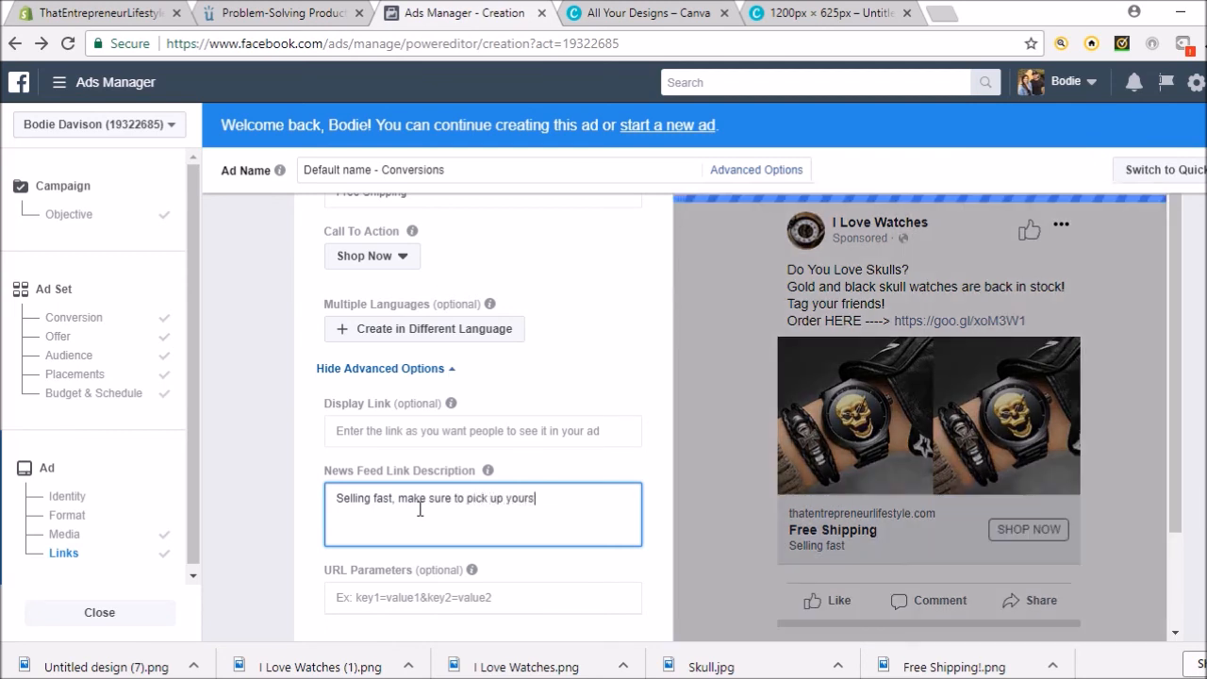
text( today)
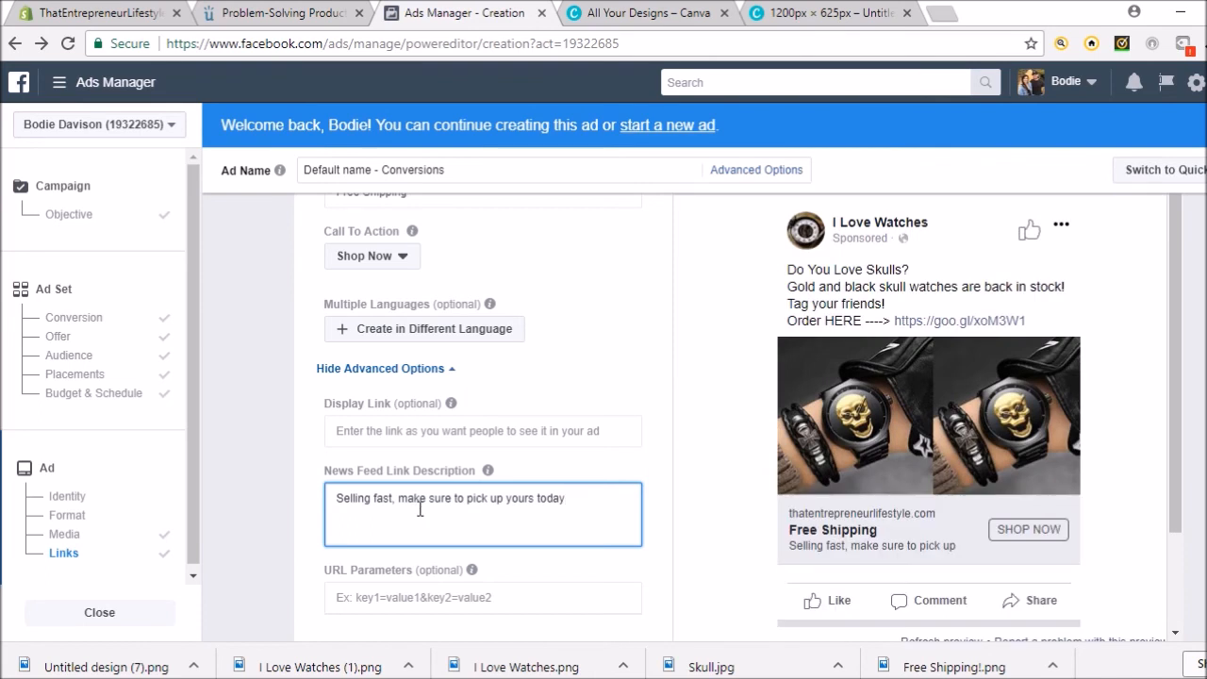
text(!)
Step: Switch the ad preview to Desktop News Feed and examine how the text, image, headline and description appear
scroll(663, 457, down, 1)
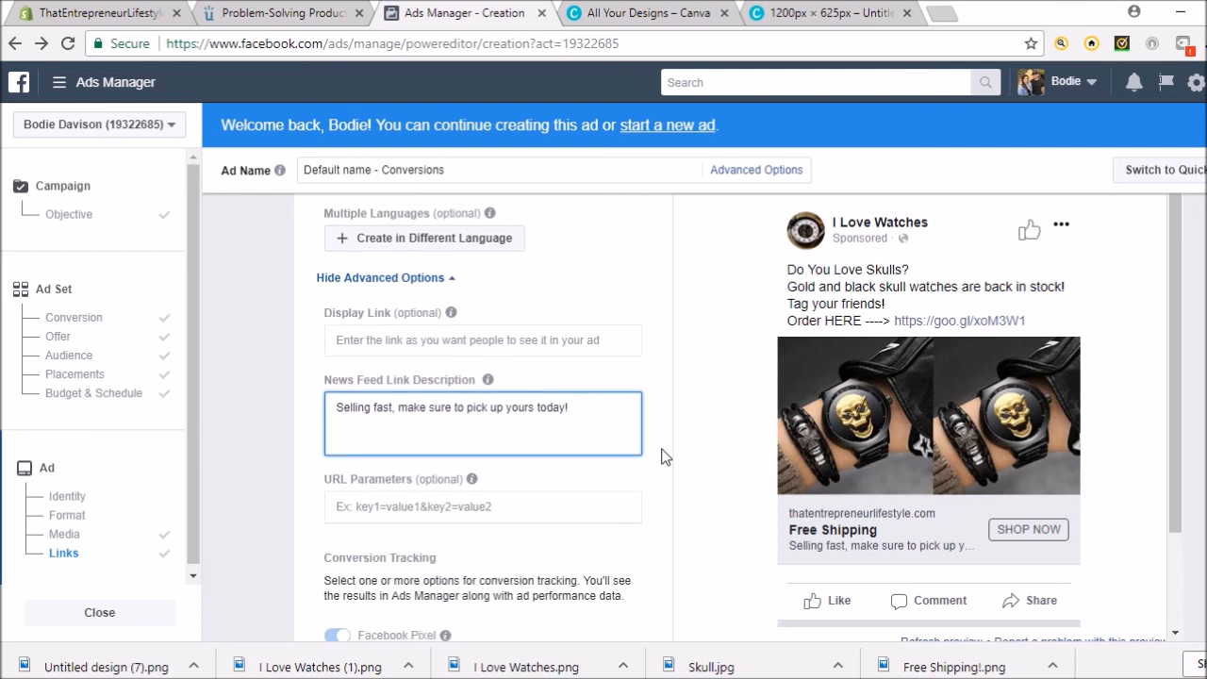
scroll(663, 457, down, 1)
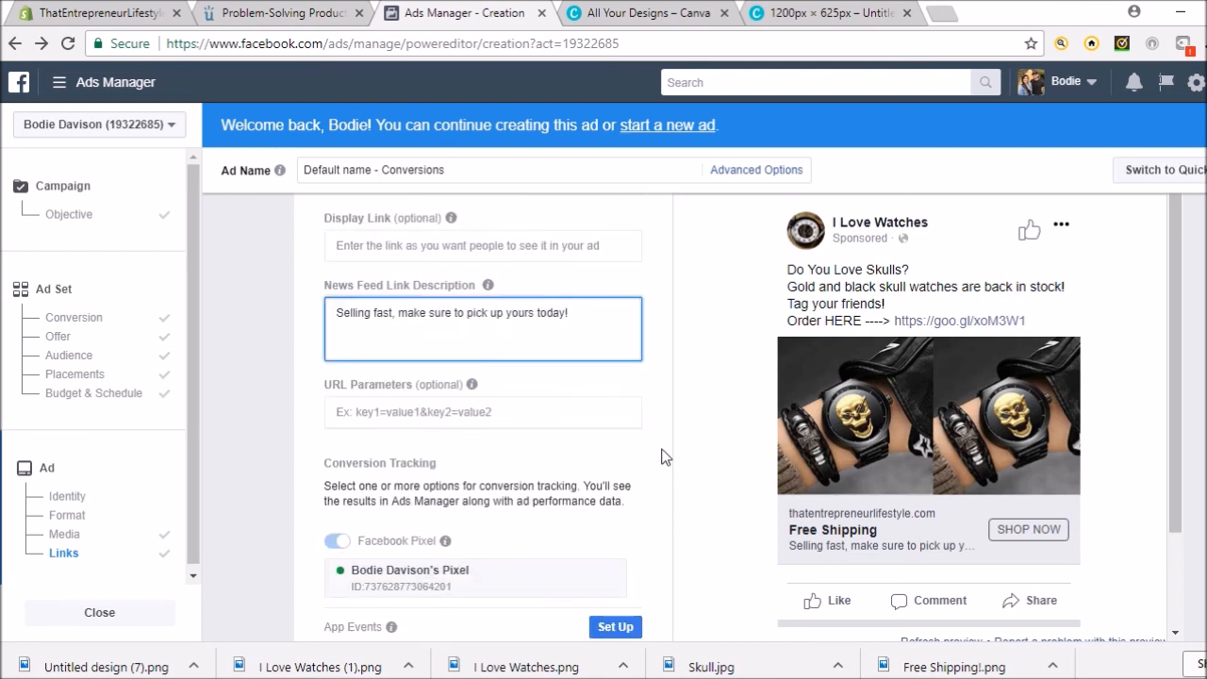
scroll(663, 457, down, 1)
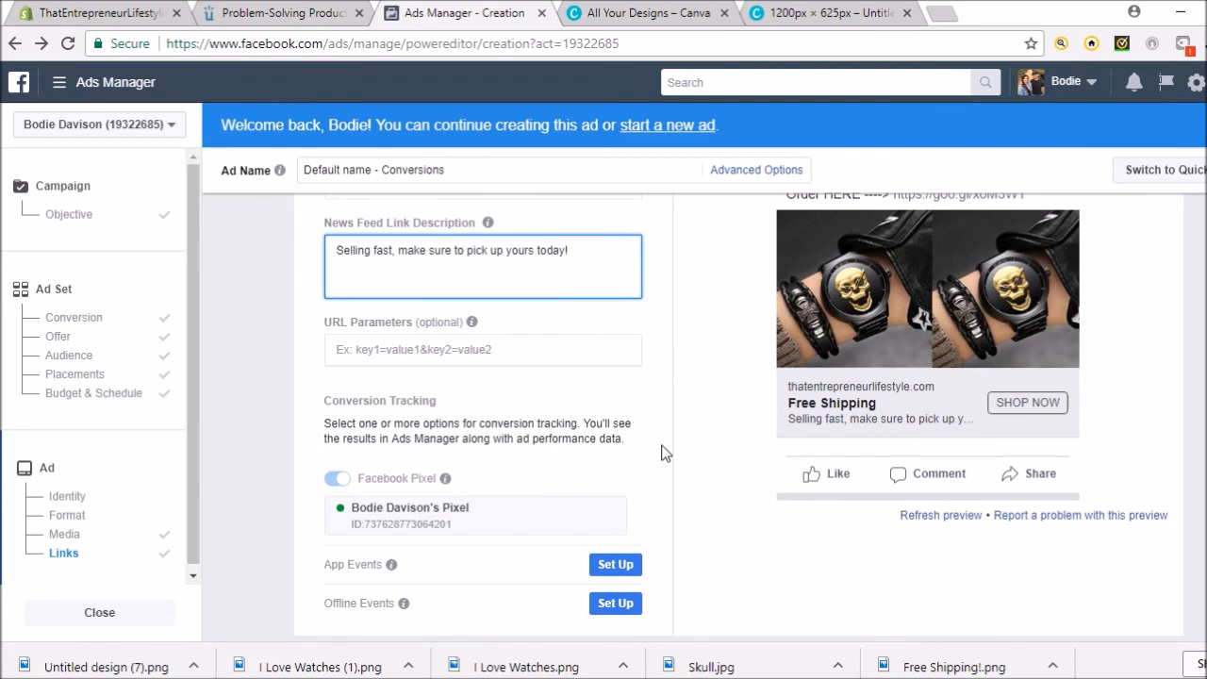
scroll(664, 454, down, 1)
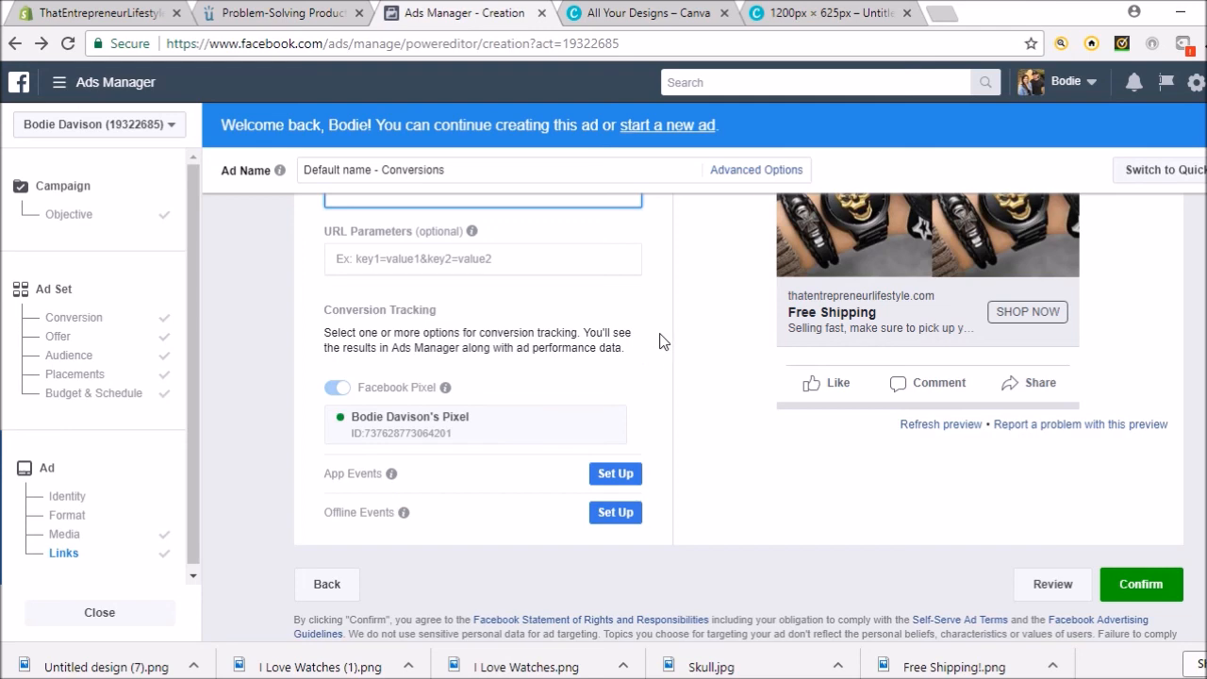
scroll(660, 341, up, 10)
scroll(660, 342, up, 1)
scroll(660, 340, down, 2)
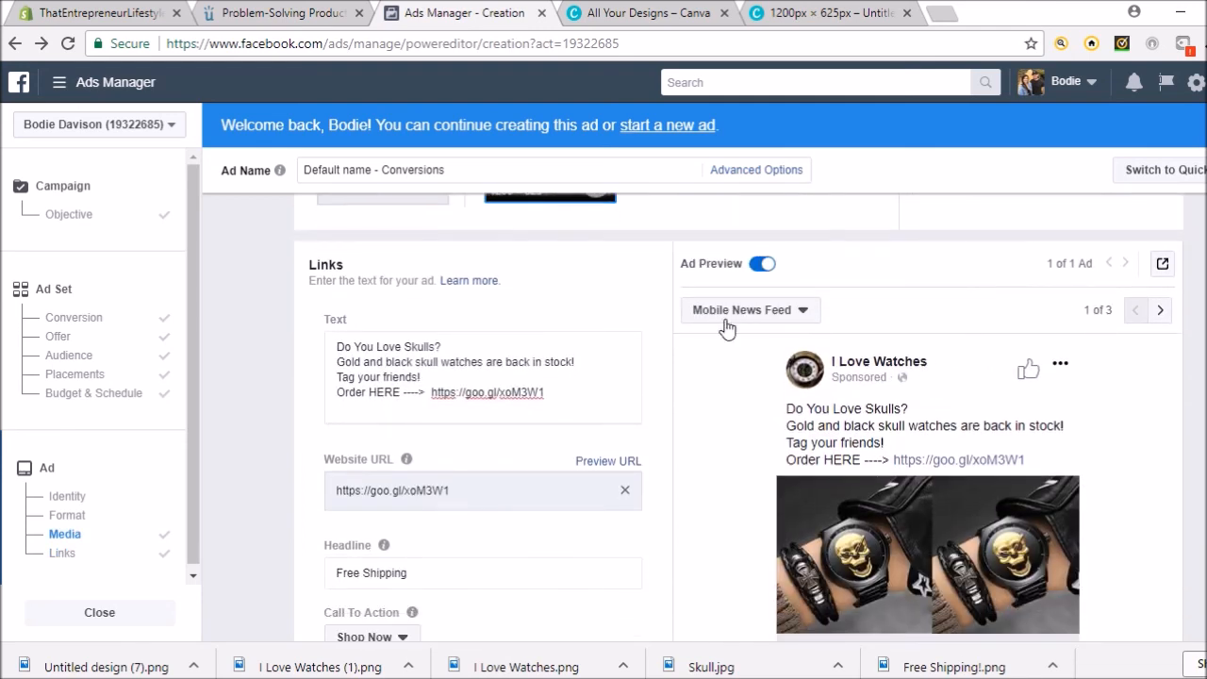
click(802, 310)
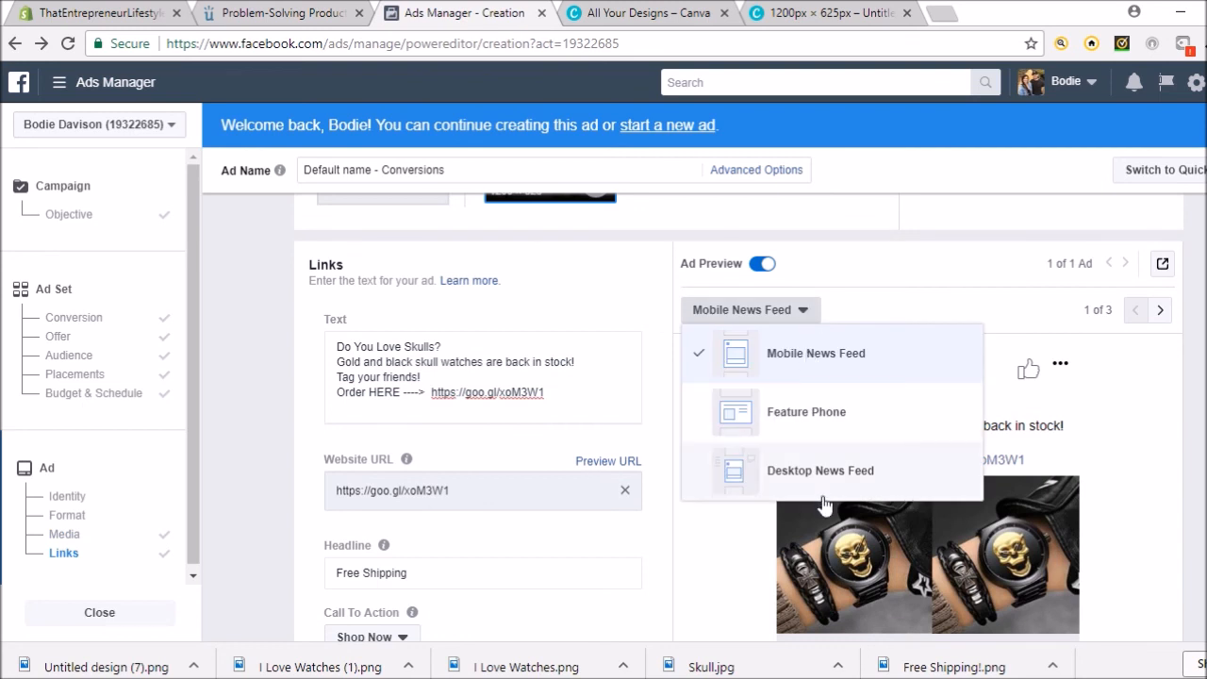
click(821, 472)
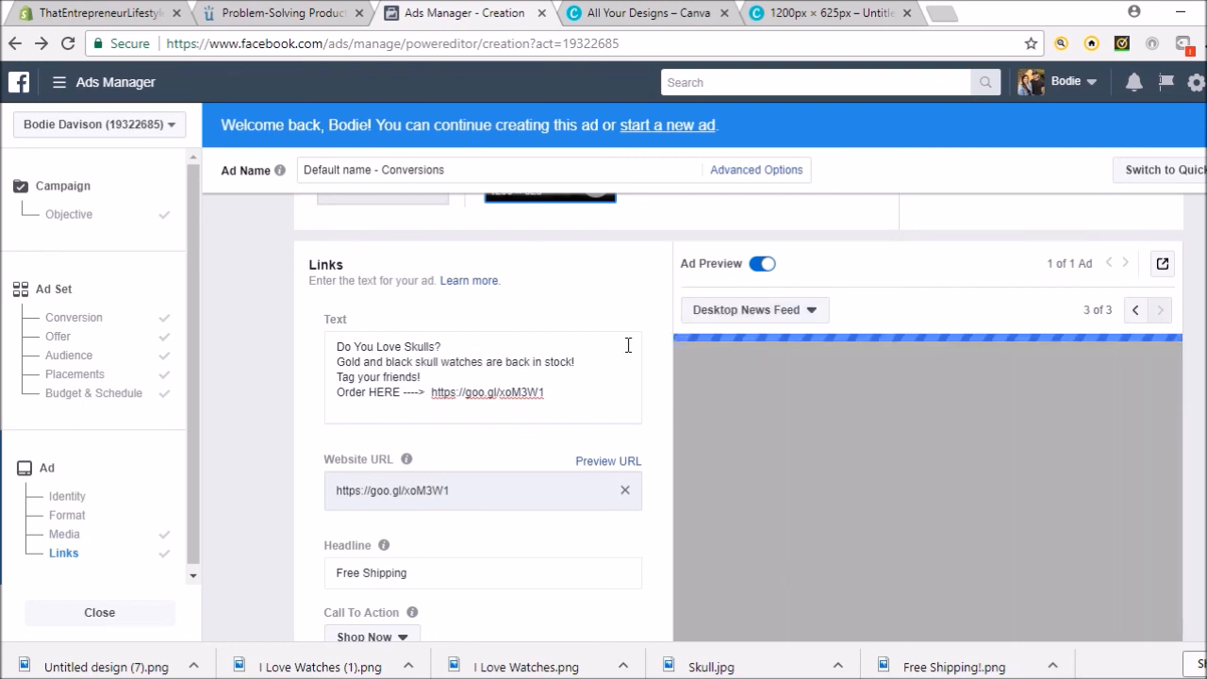
scroll(660, 368, down, 1)
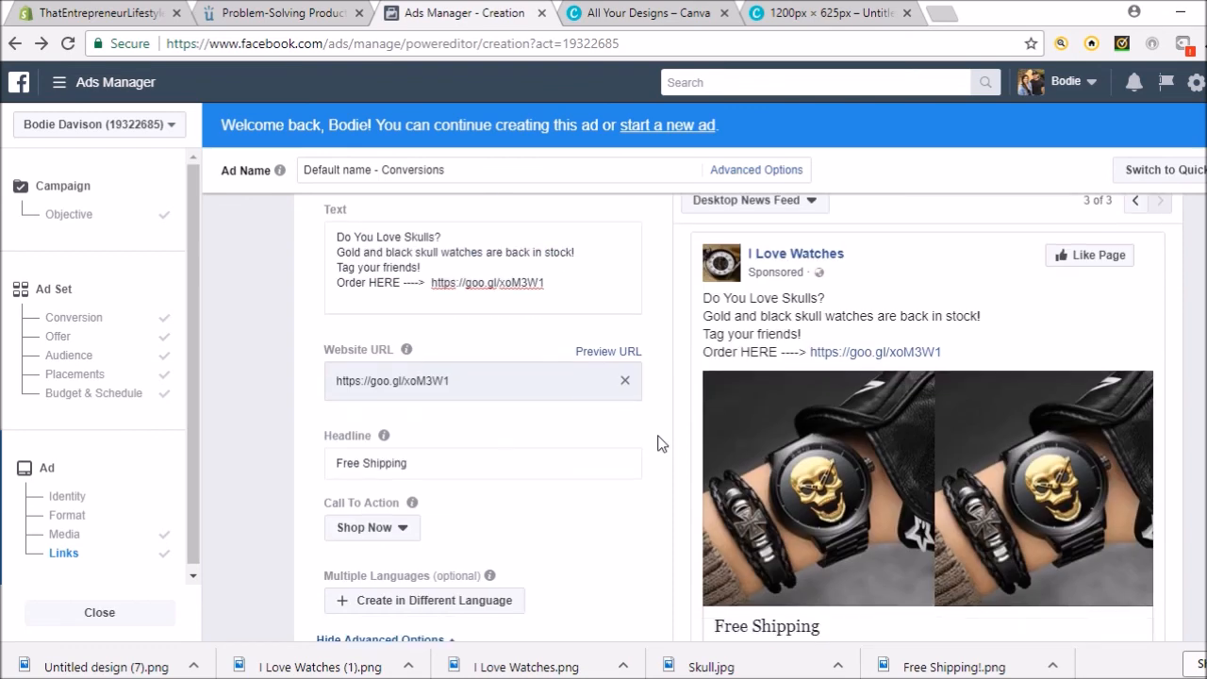
scroll(660, 443, down, 1)
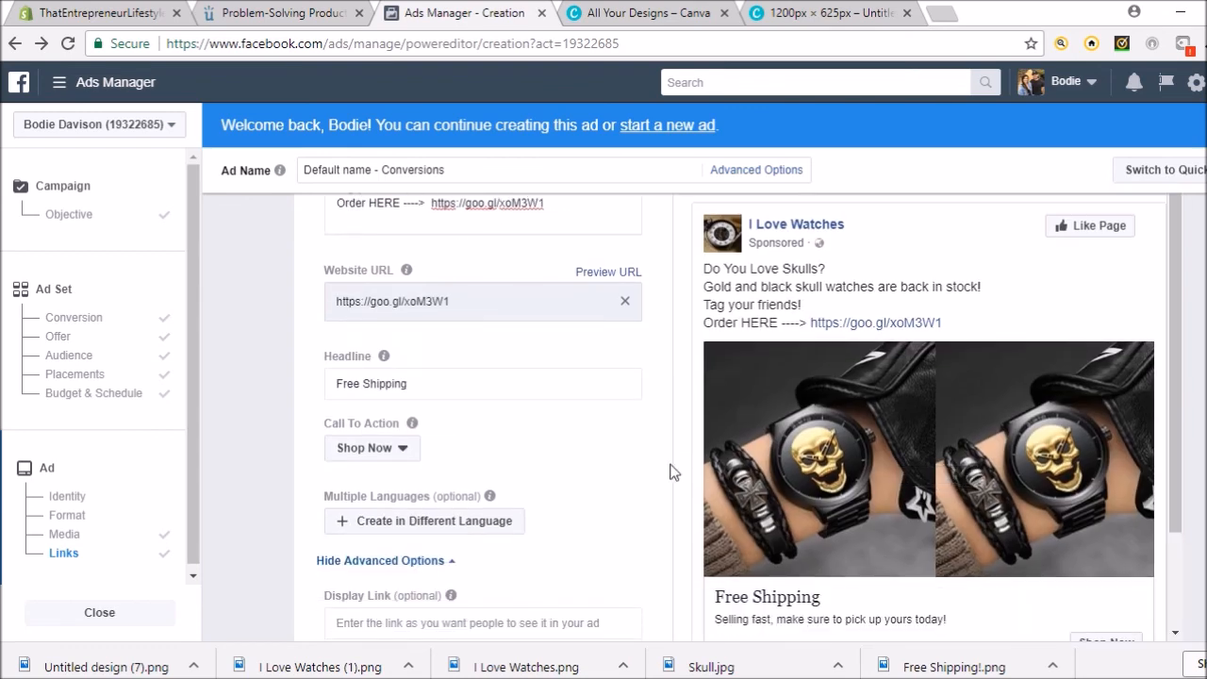
scroll(672, 471, down, 1)
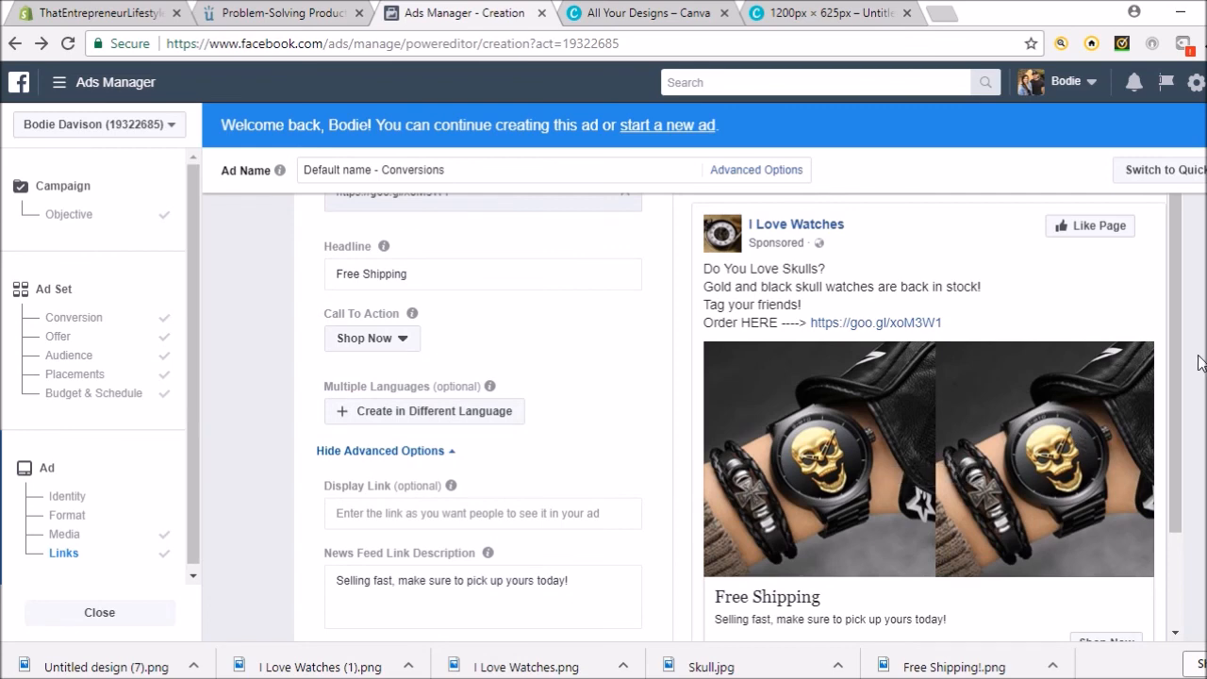
scroll(1165, 319, down, 2)
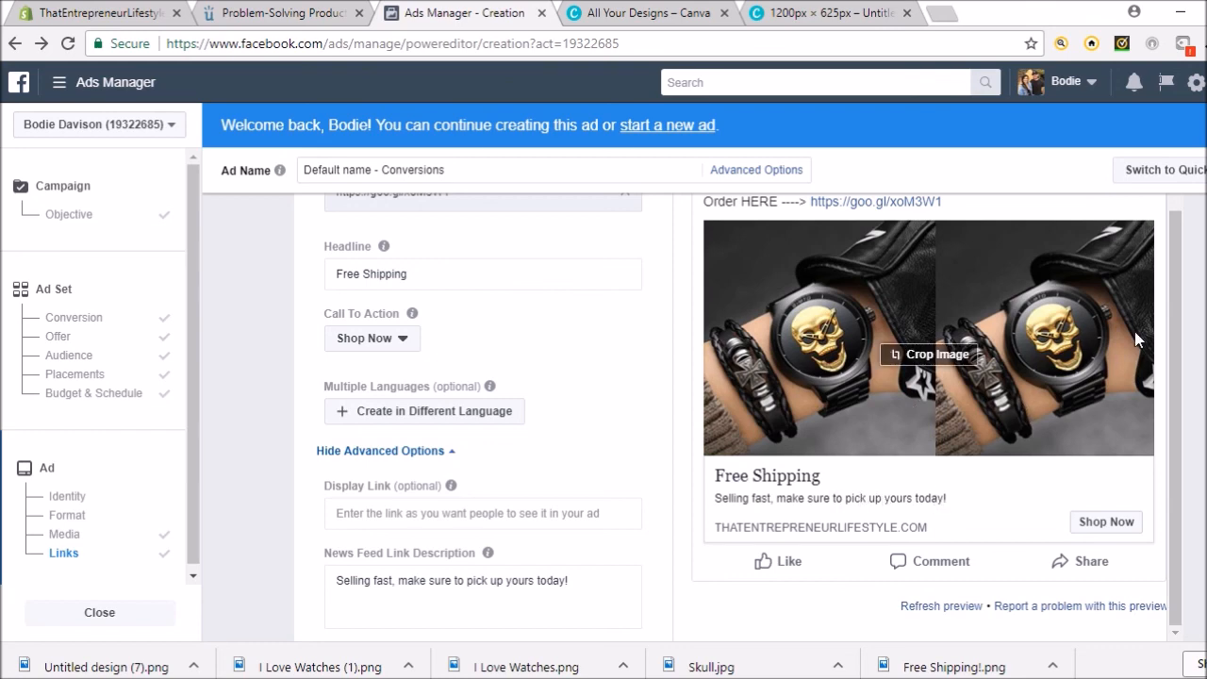
scroll(1160, 310, up, 2)
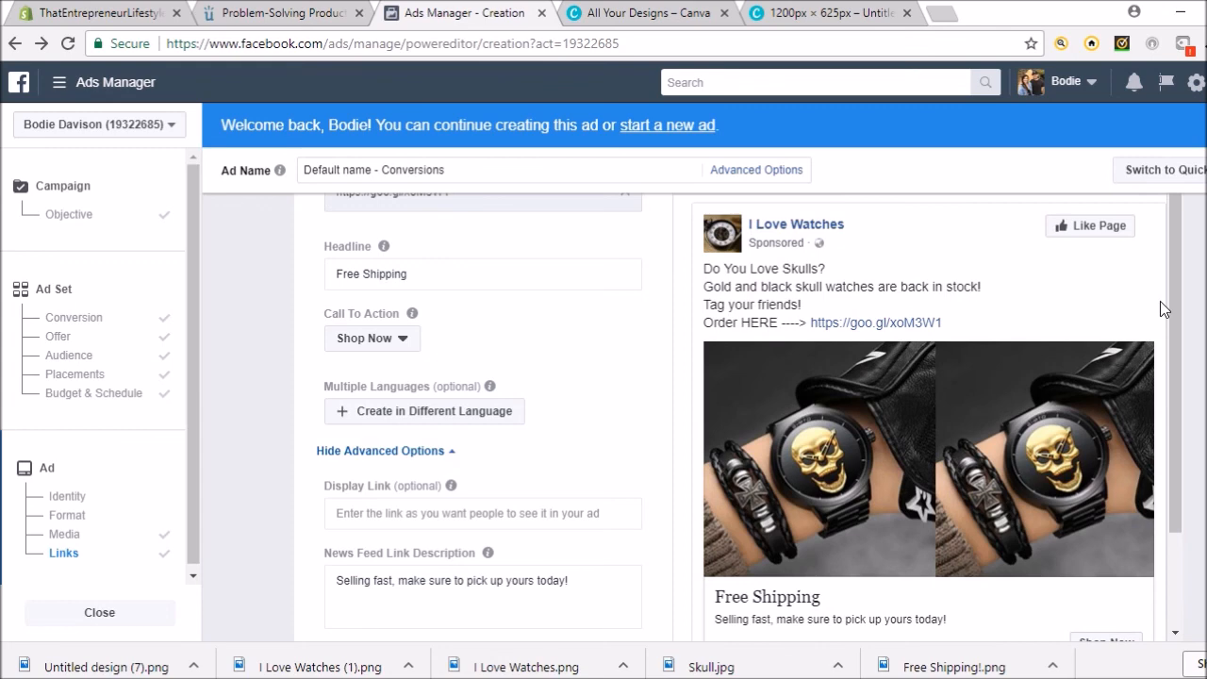
scroll(923, 229, up, 5)
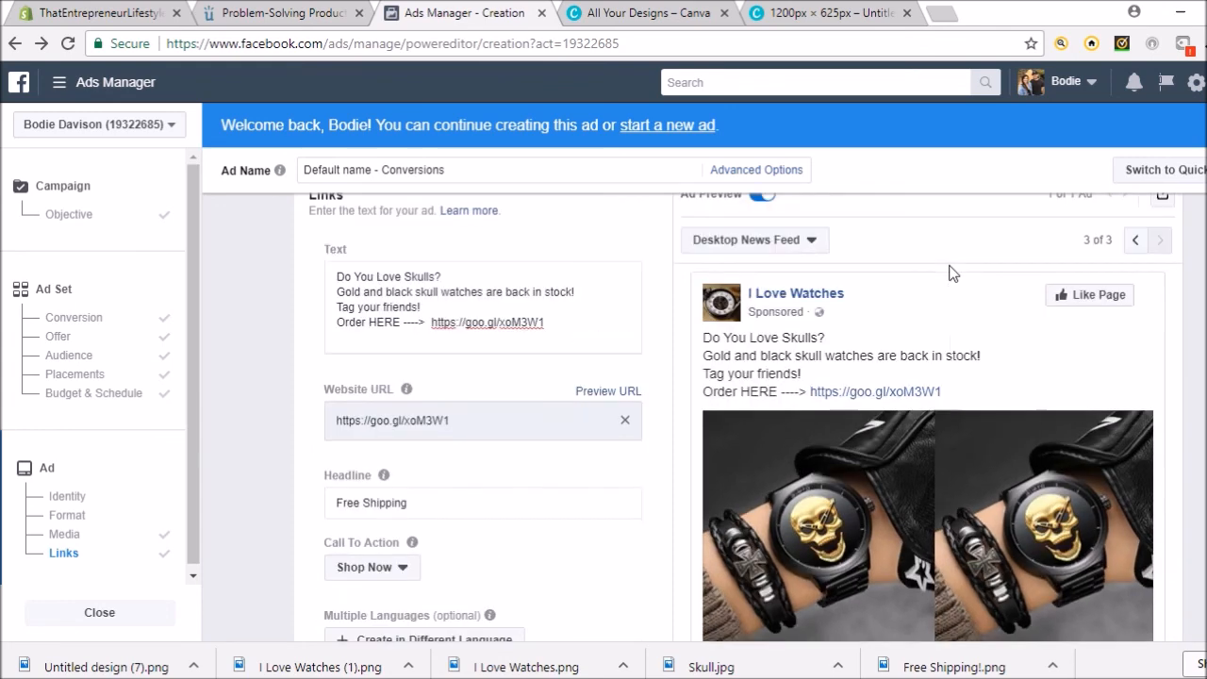
Step: Return the ad preview to Mobile News Feed and review the ad's format, image and link settings
click(813, 302)
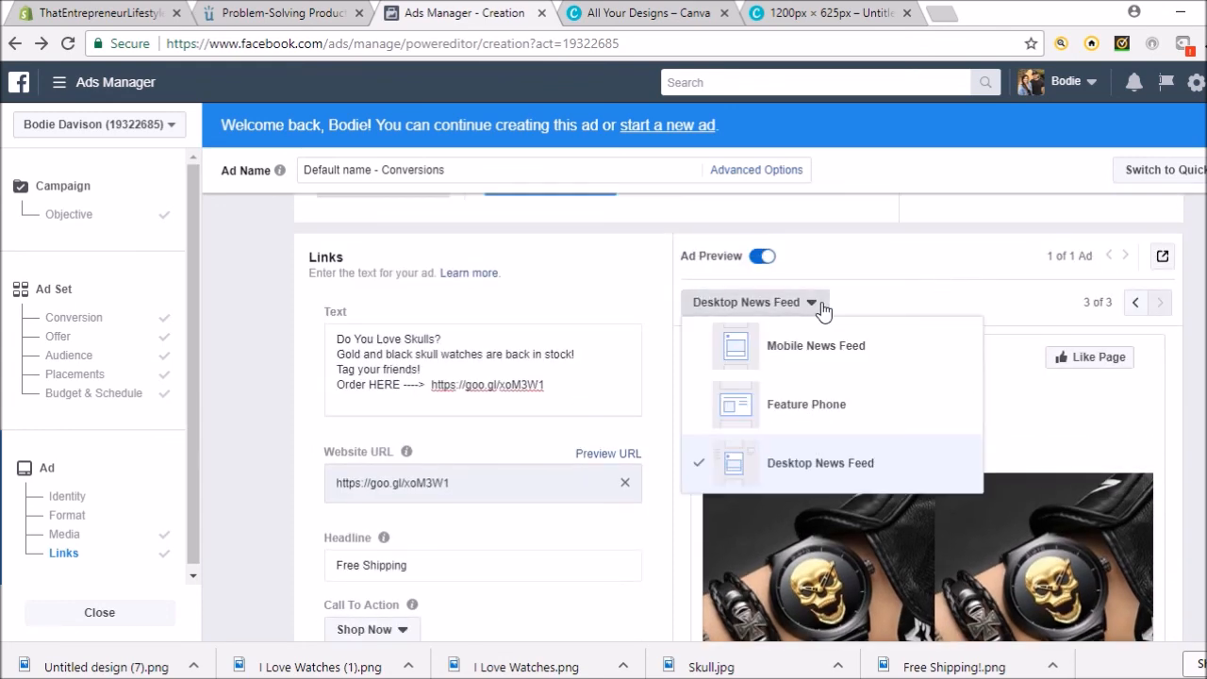
click(832, 342)
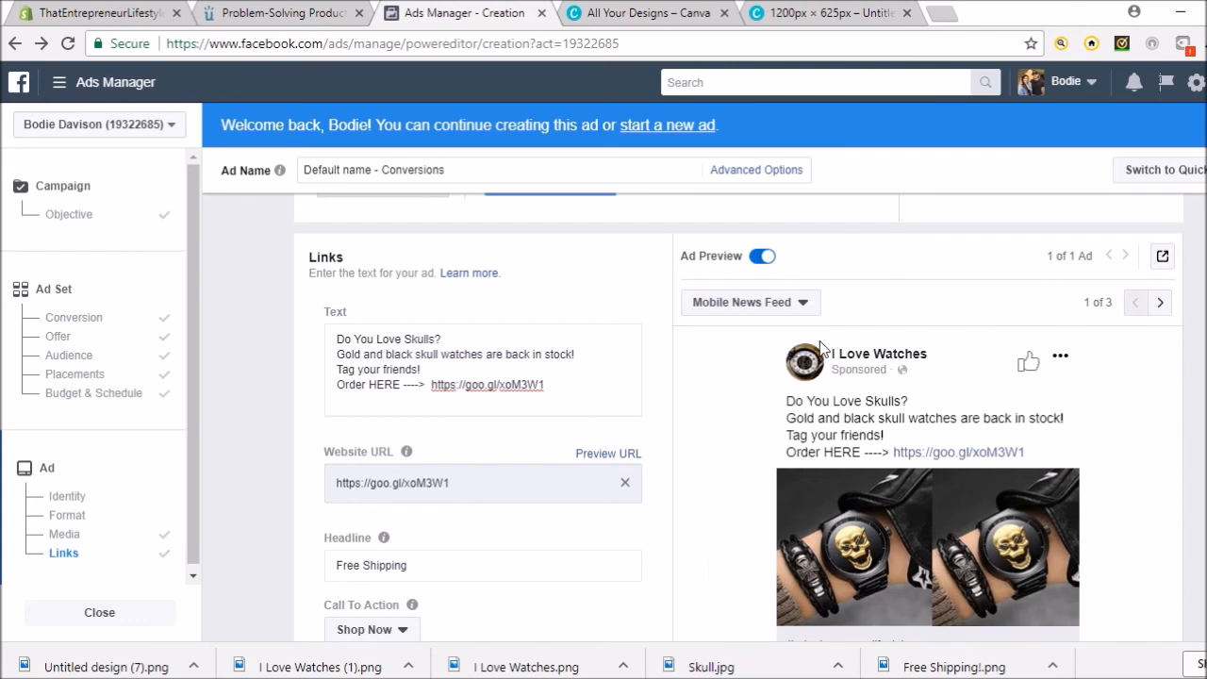
scroll(728, 445, down, 2)
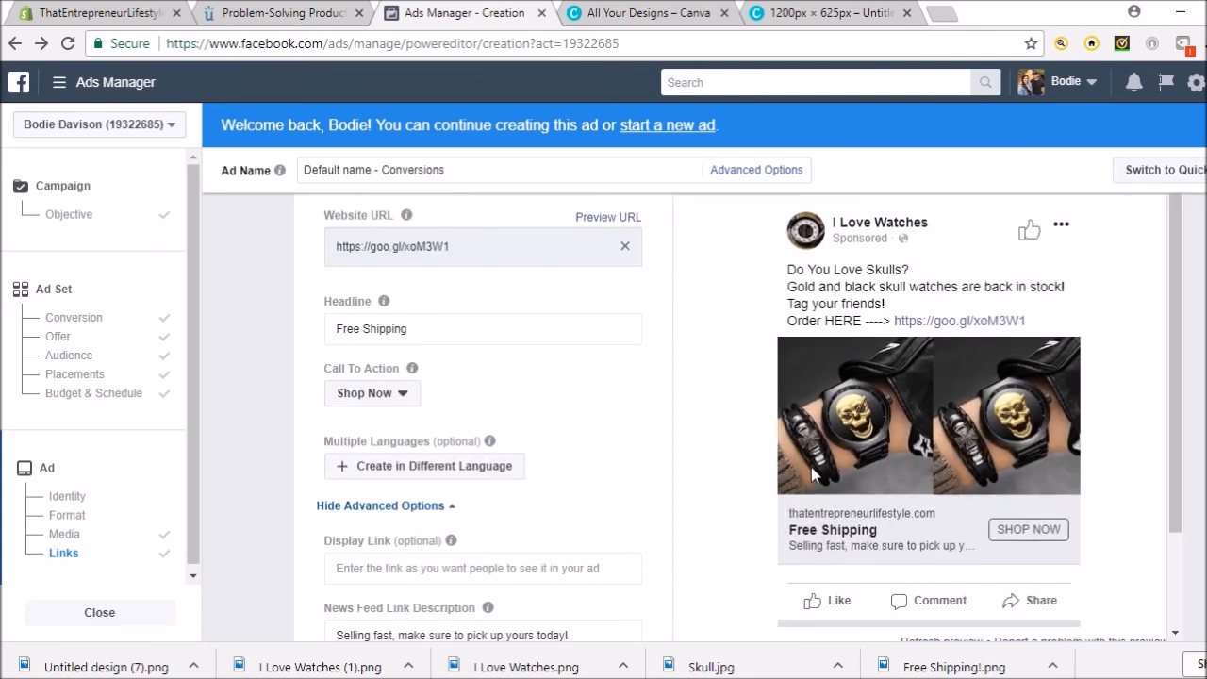
scroll(674, 369, up, 2)
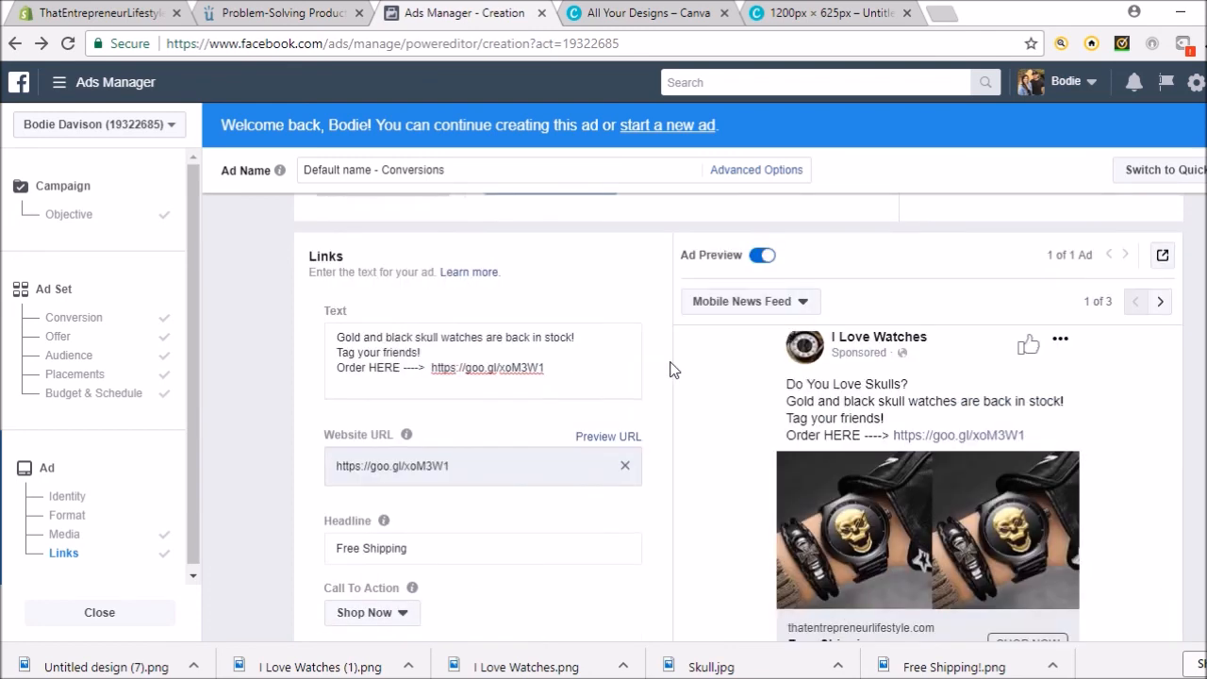
scroll(668, 371, up, 2)
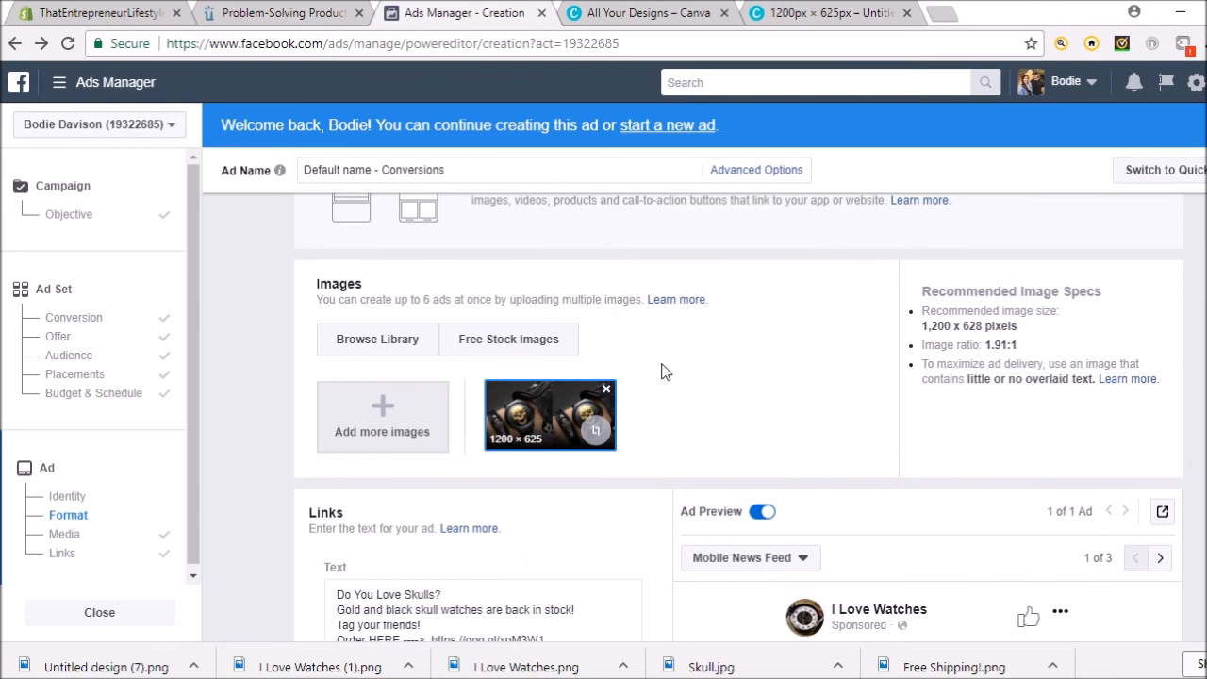
scroll(661, 371, up, 2)
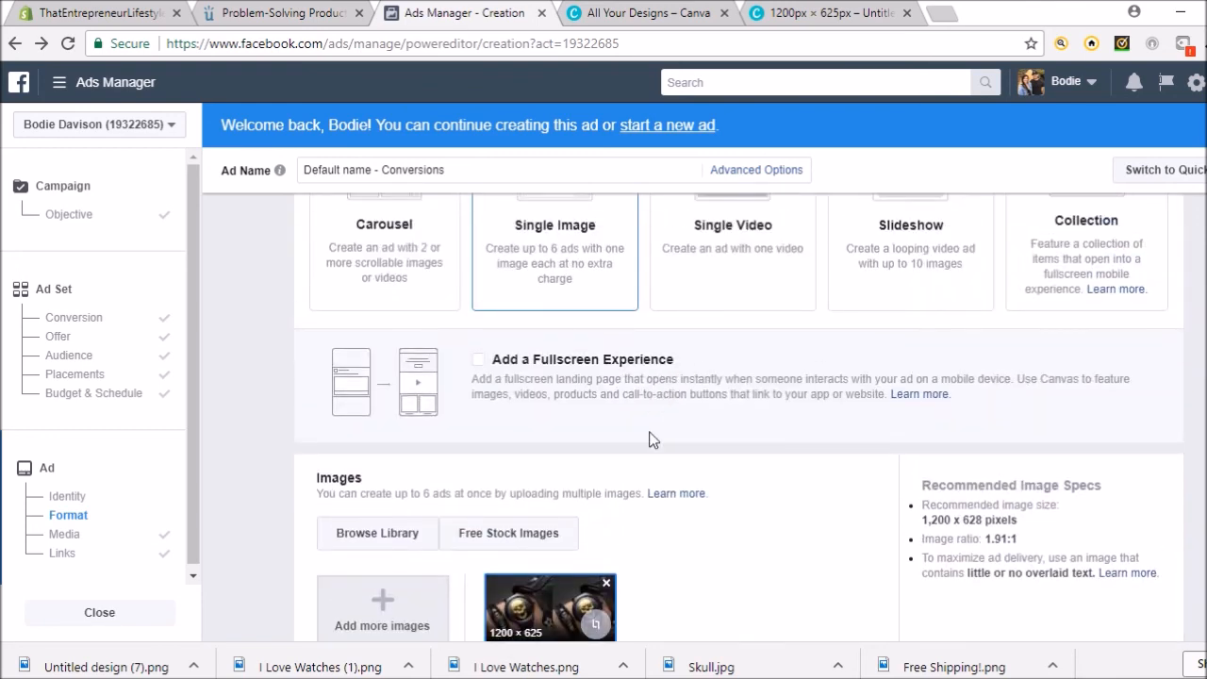
scroll(649, 440, down, 7)
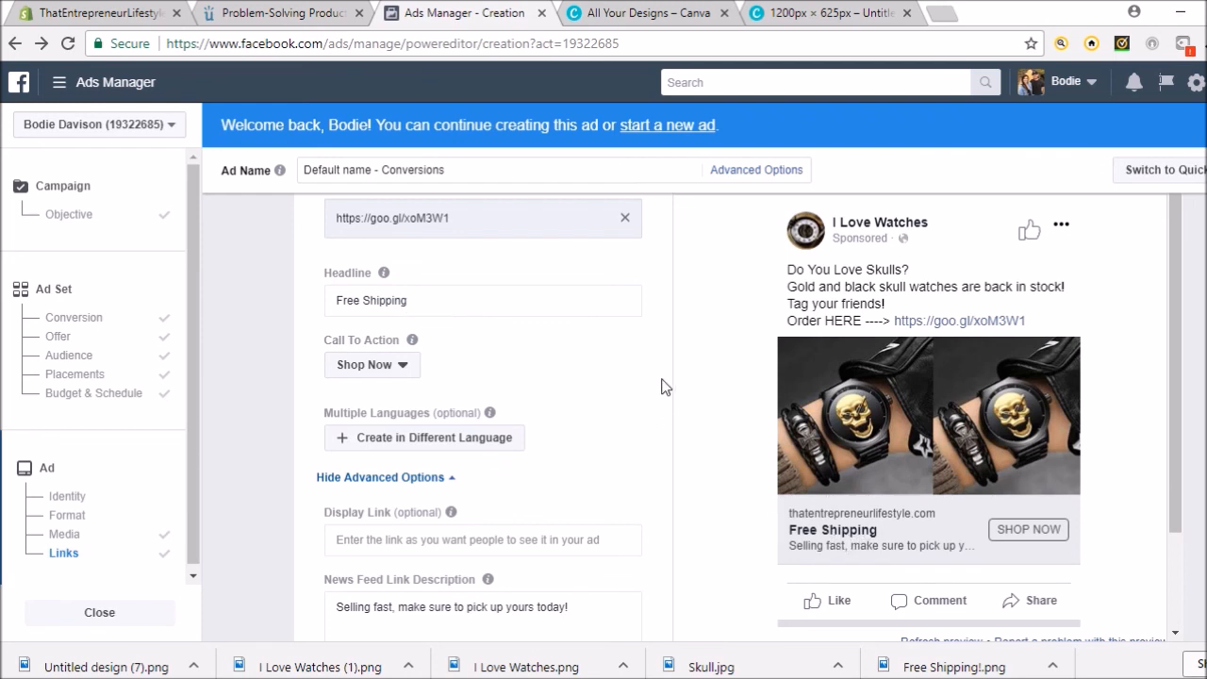
scroll(662, 387, down, 4)
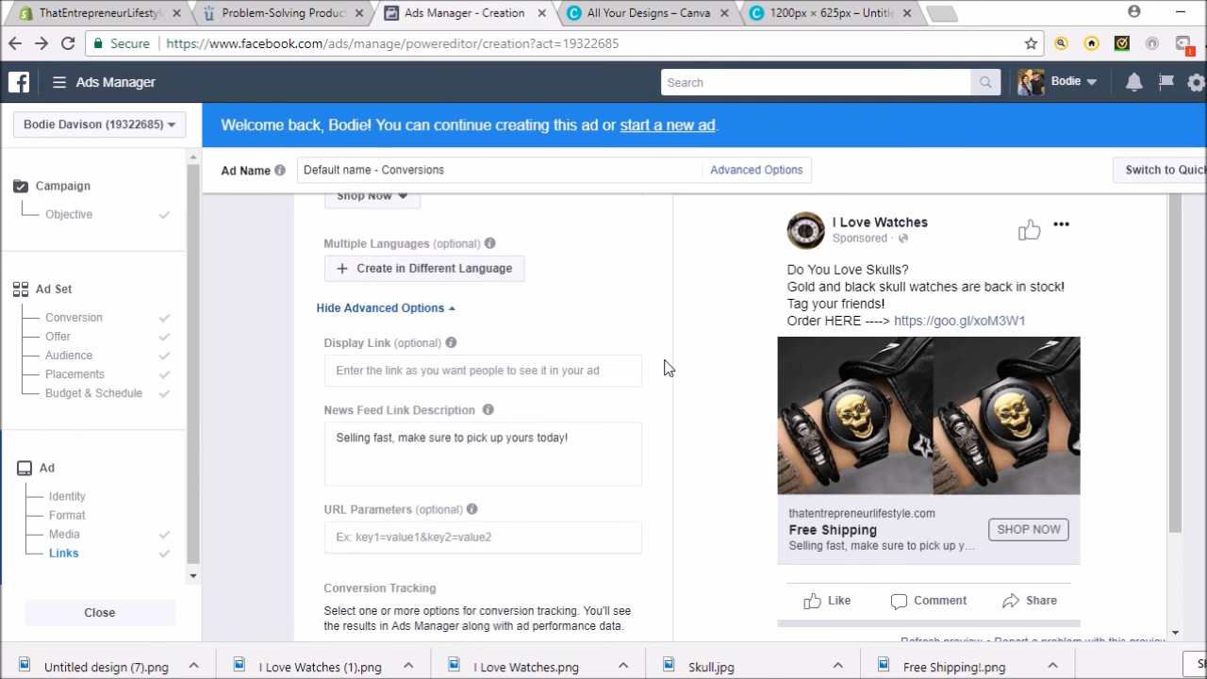
Step: Replace the ad's headline with "Sale On Now"
scroll(665, 368, up, 5)
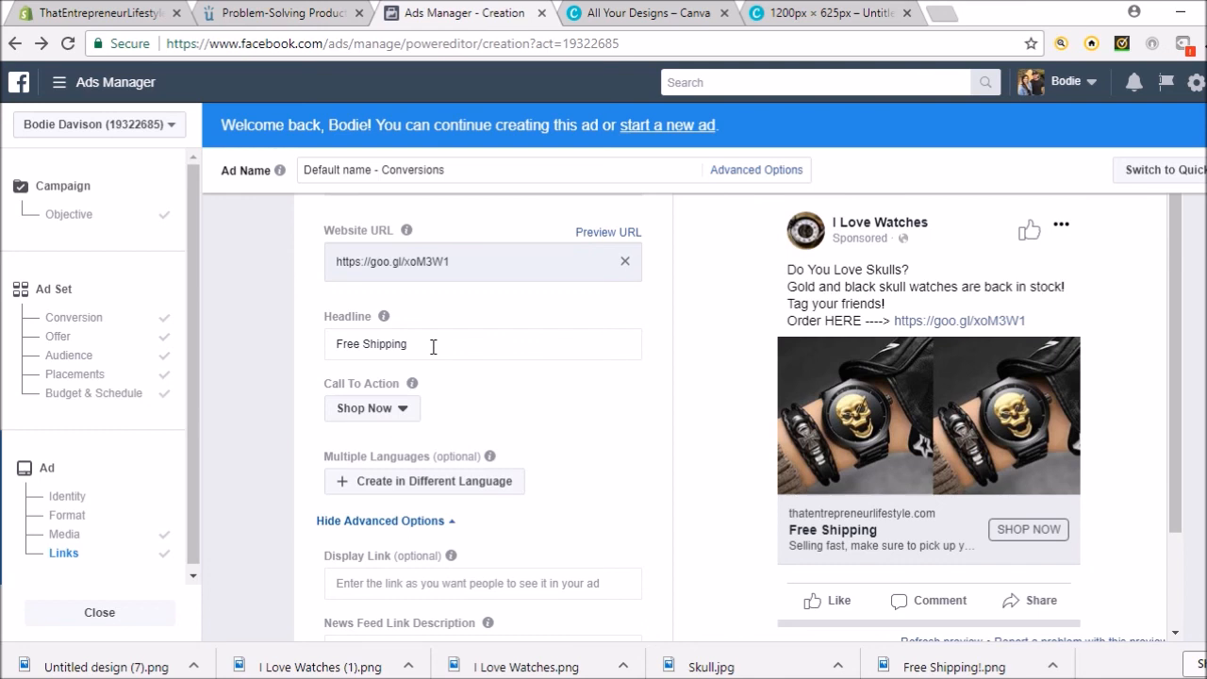
click(433, 348)
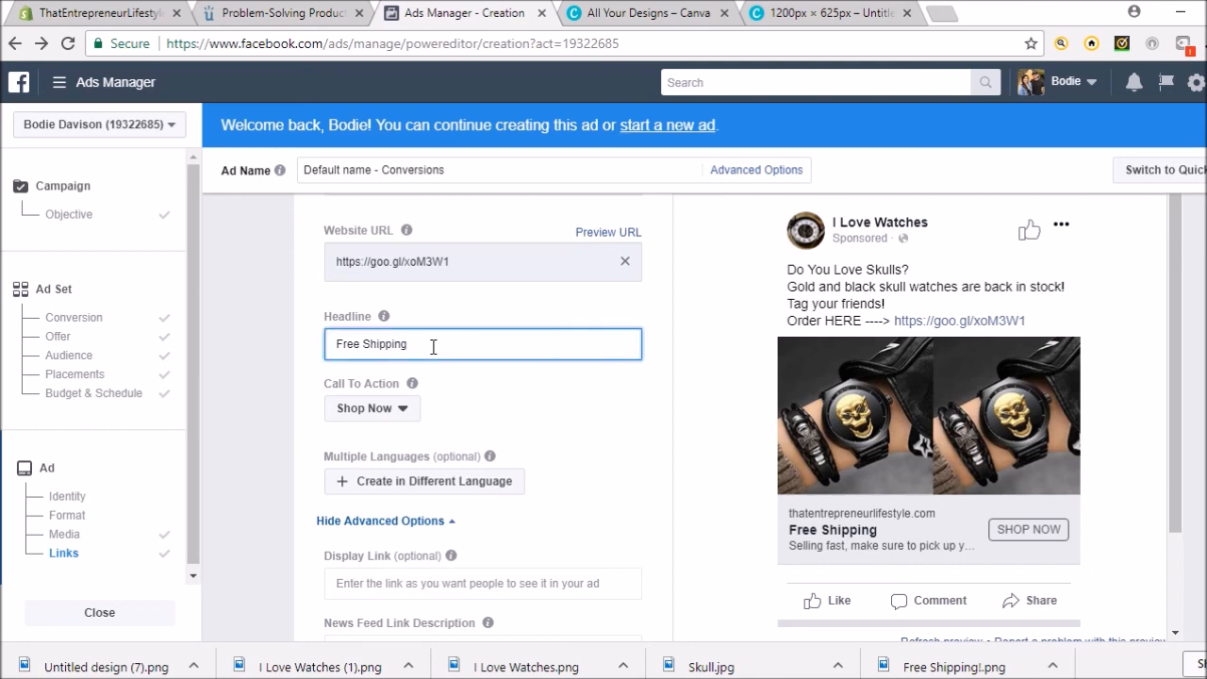
key(BackSpace)
key(BackSpace)
key(BackSpace)
key(BackSpace)
key(BackSpace)
key(BackSpace)
key(BackSpace)
key(BackSpace)
key(BackSpace)
key(BackSpace)
key(BackSpace)
key(BackSpace)
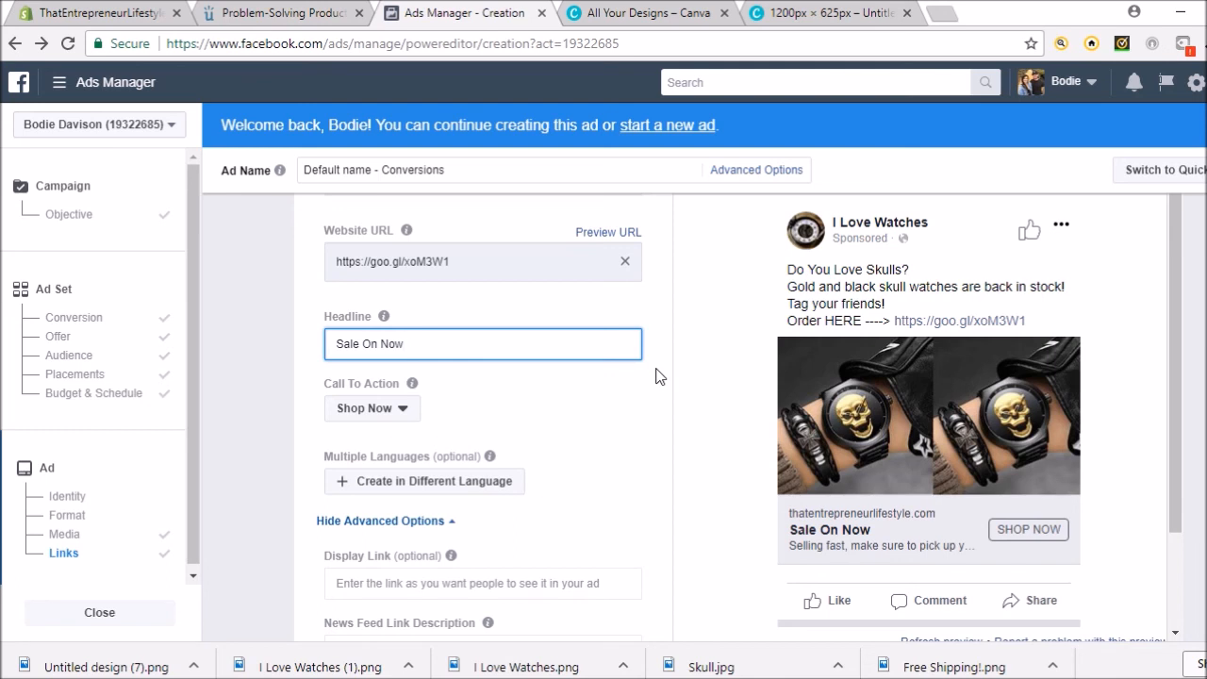
Step: Review the updated ad preview and the conversion tracking settings at the end of the ad form
scroll(658, 377, down, 3)
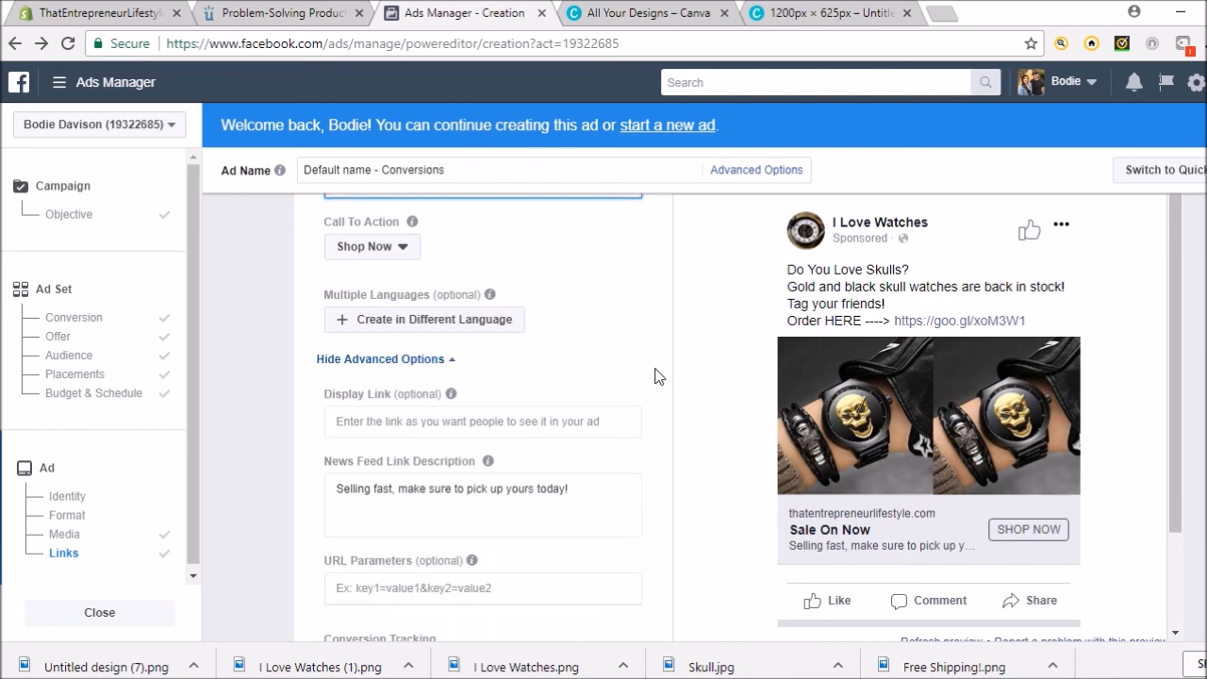
scroll(658, 376, down, 6)
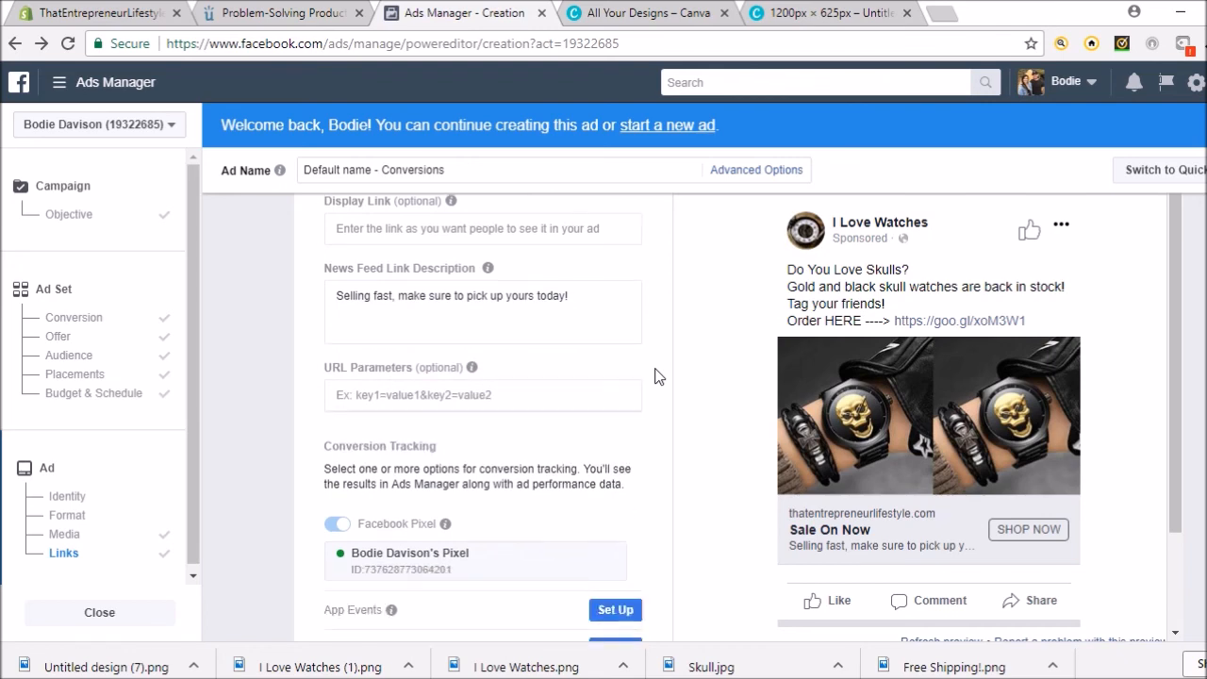
scroll(658, 376, down, 3)
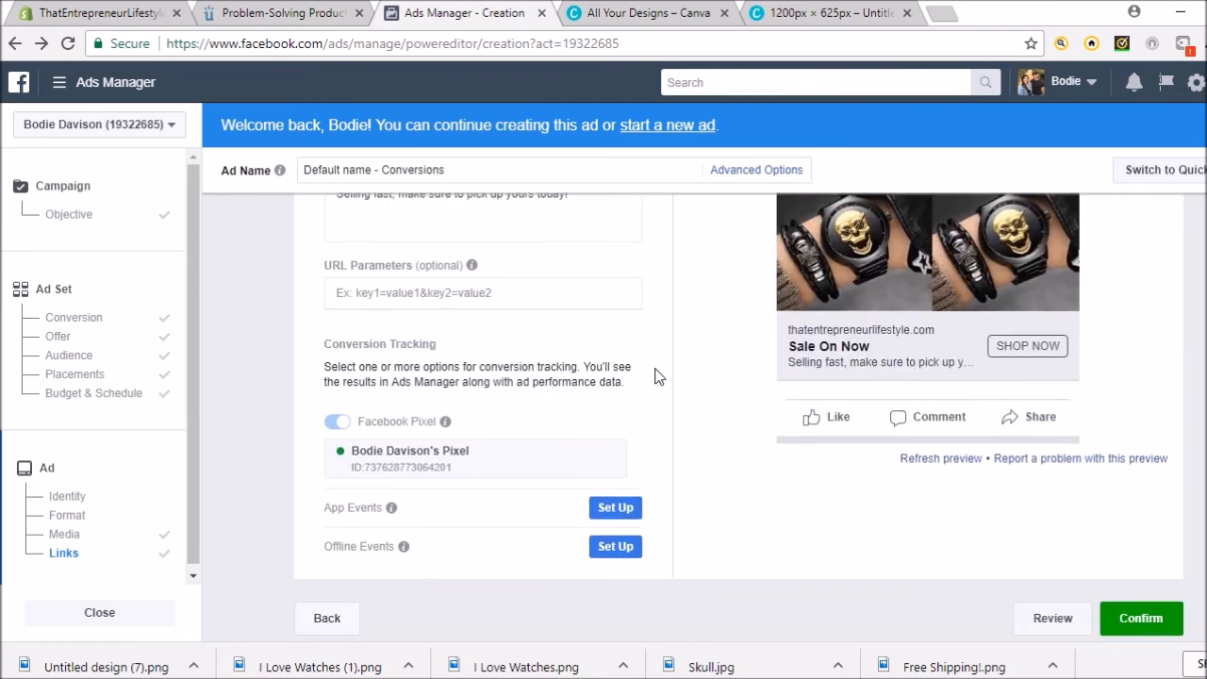
scroll(659, 377, up, 3)
scroll(658, 374, down, 3)
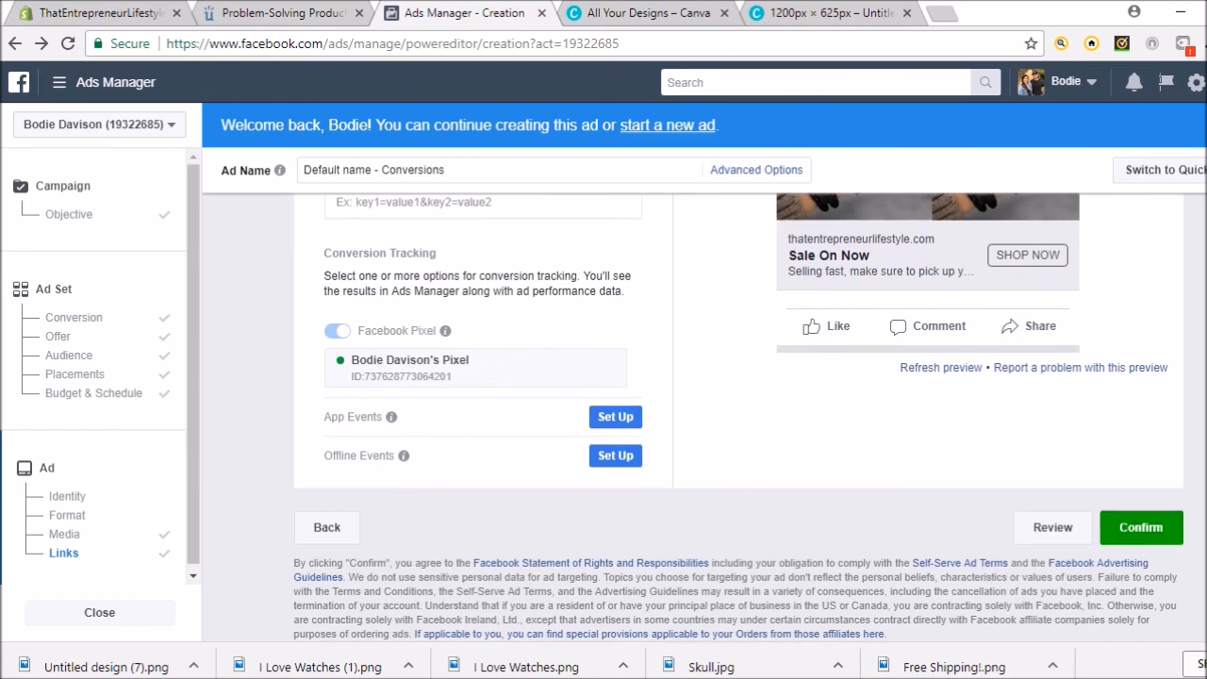